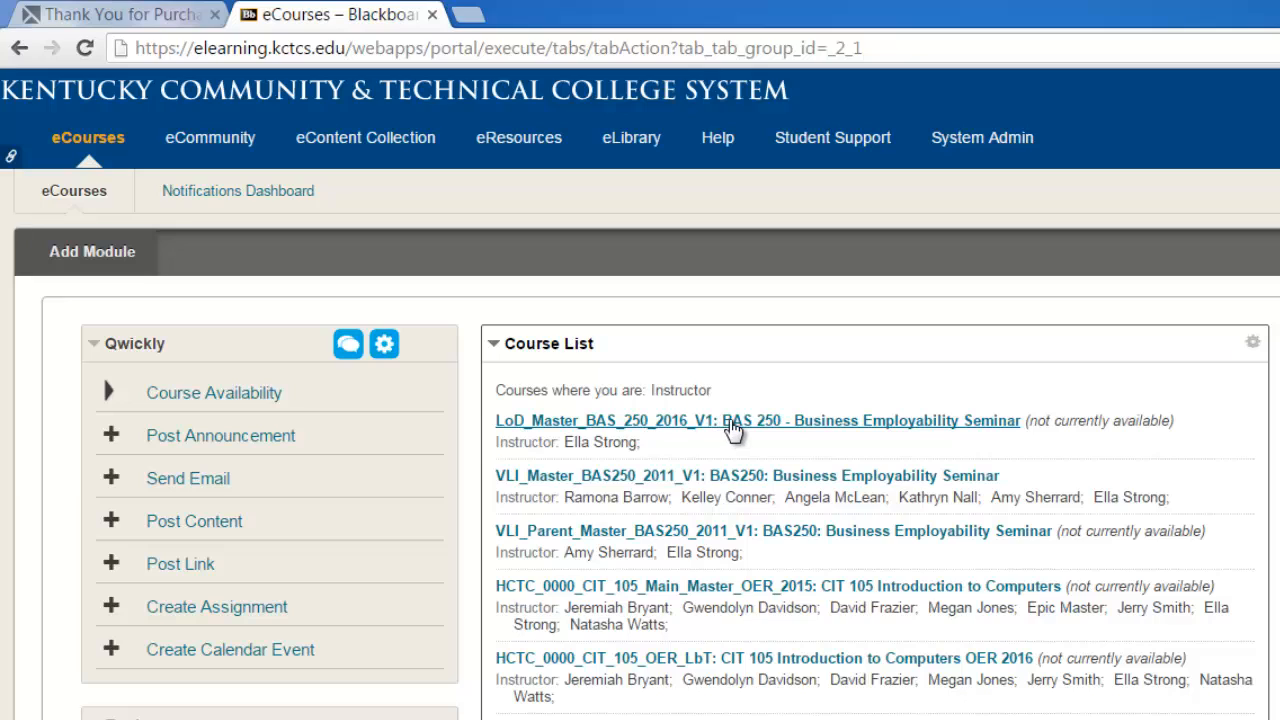
Open the LoD_Master_BAS_250_2016_V1 Business Employability Seminar course and go to its Portfolios Homepage.
{"action": "left_click", "coordinate": [731, 428]}
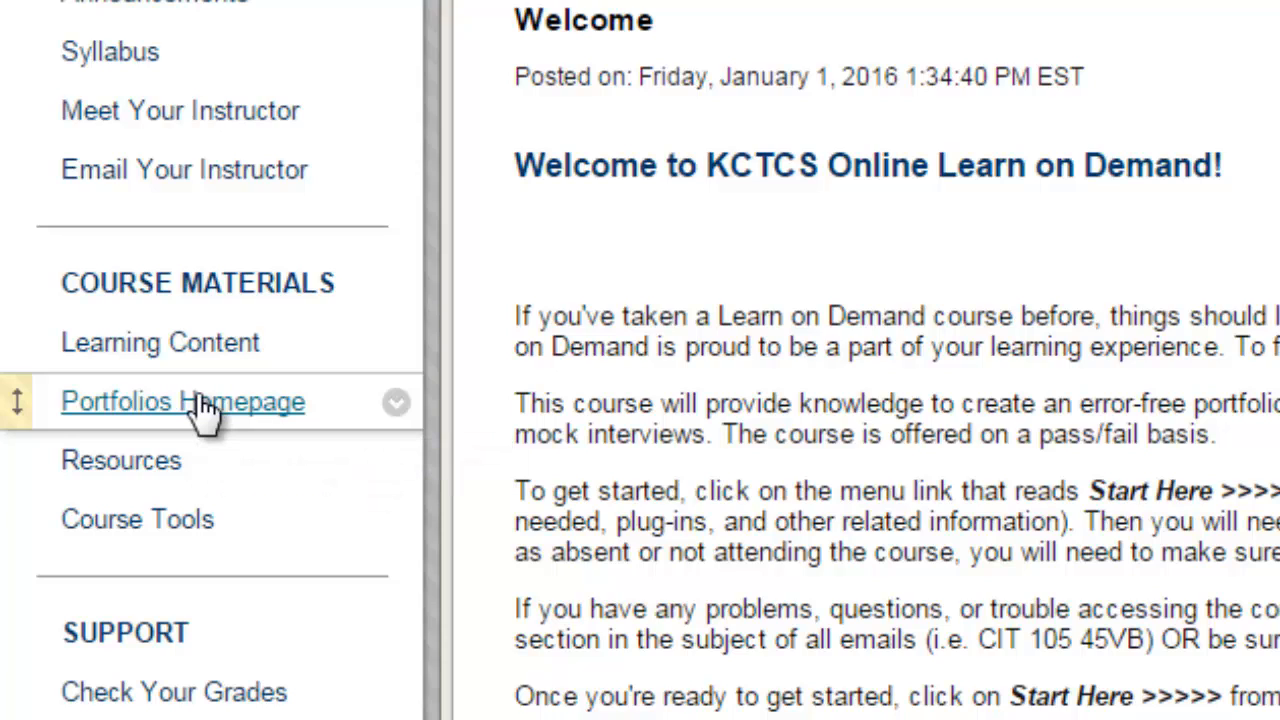
{"action": "left_click", "coordinate": [205, 405]}
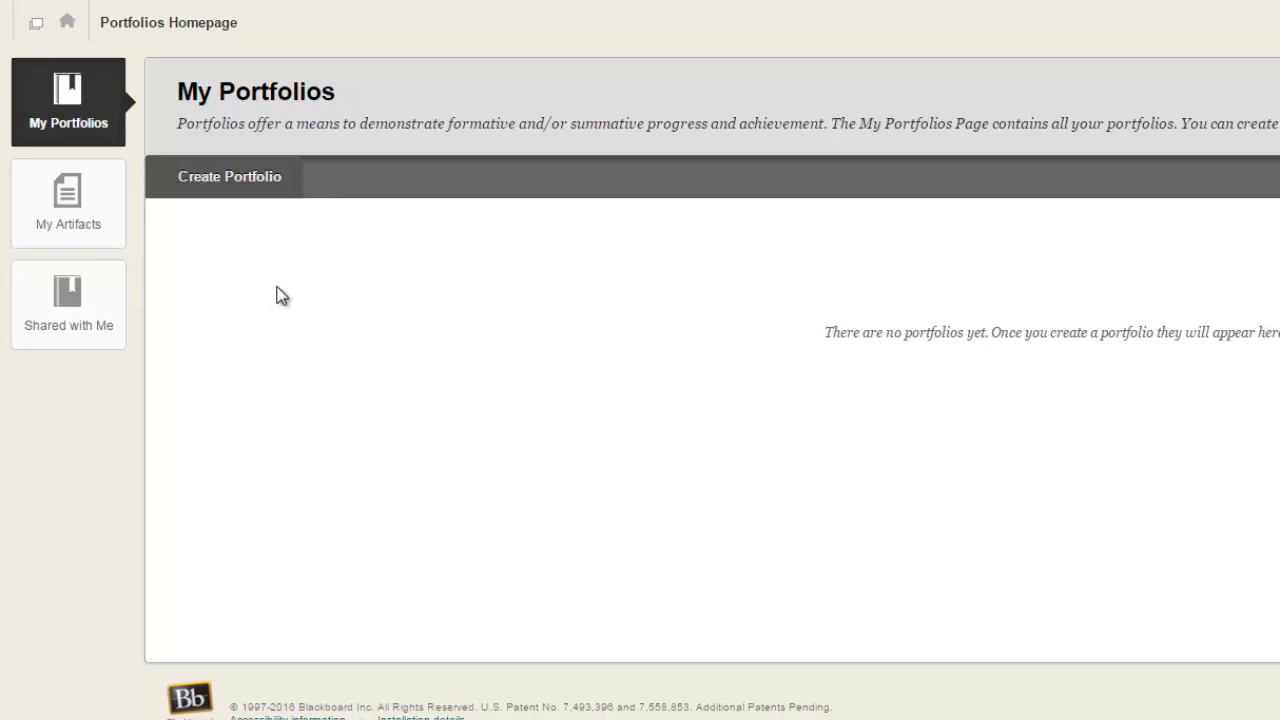
Create a portfolio titled "Your Name Portfolio" with the description "This is the portfolio of Your Name" and submit it.
{"action": "left_click", "coordinate": [242, 178]}
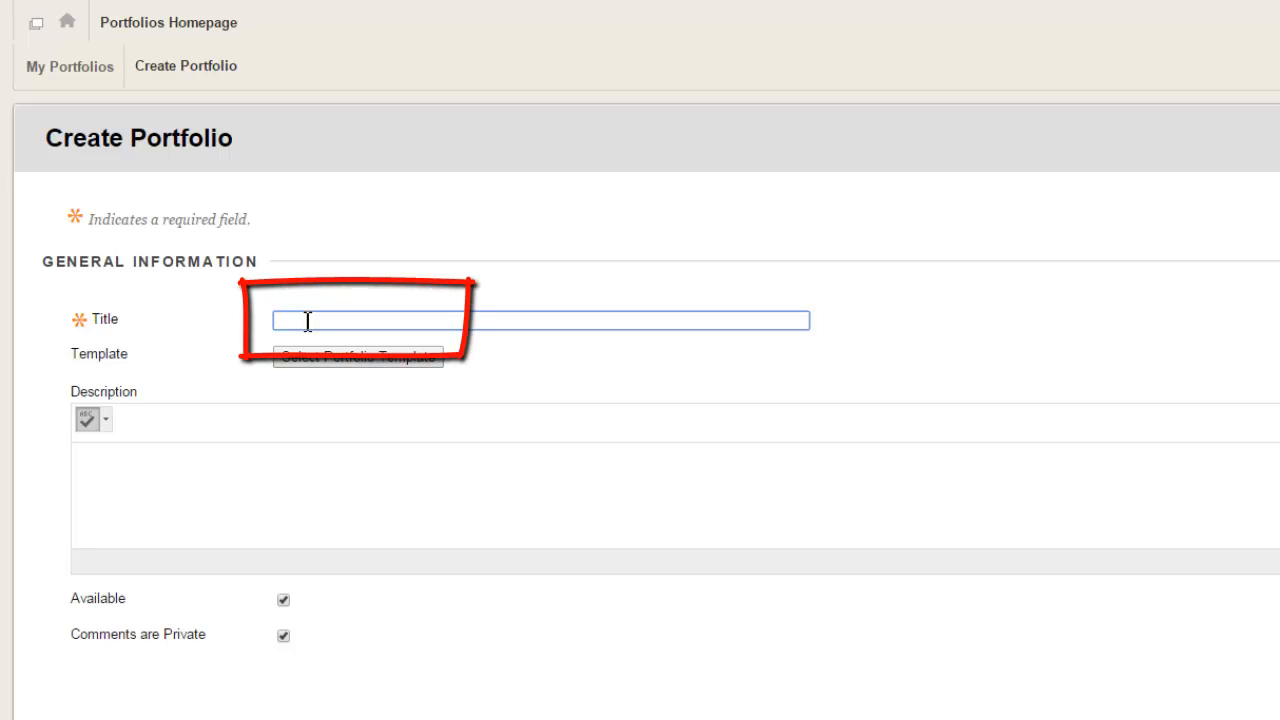
{"action": "type", "text": "Your Name Portfolio"}
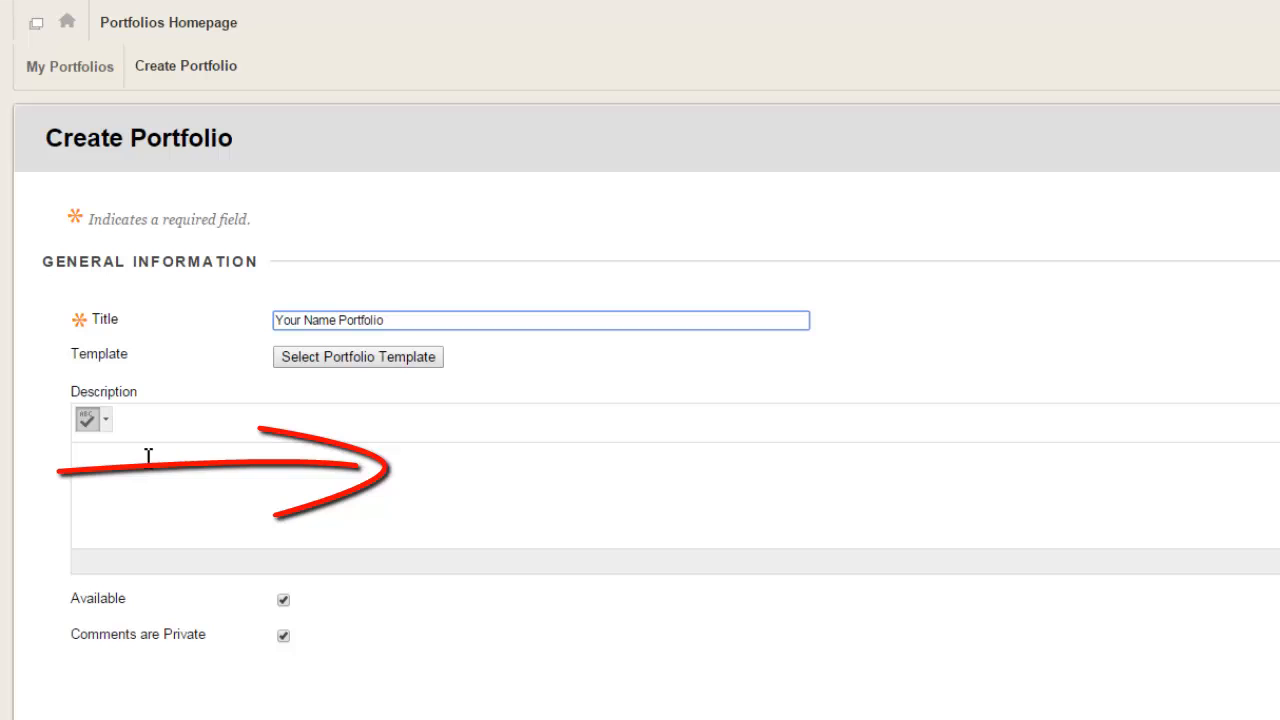
{"action": "left_click", "coordinate": [112, 477]}
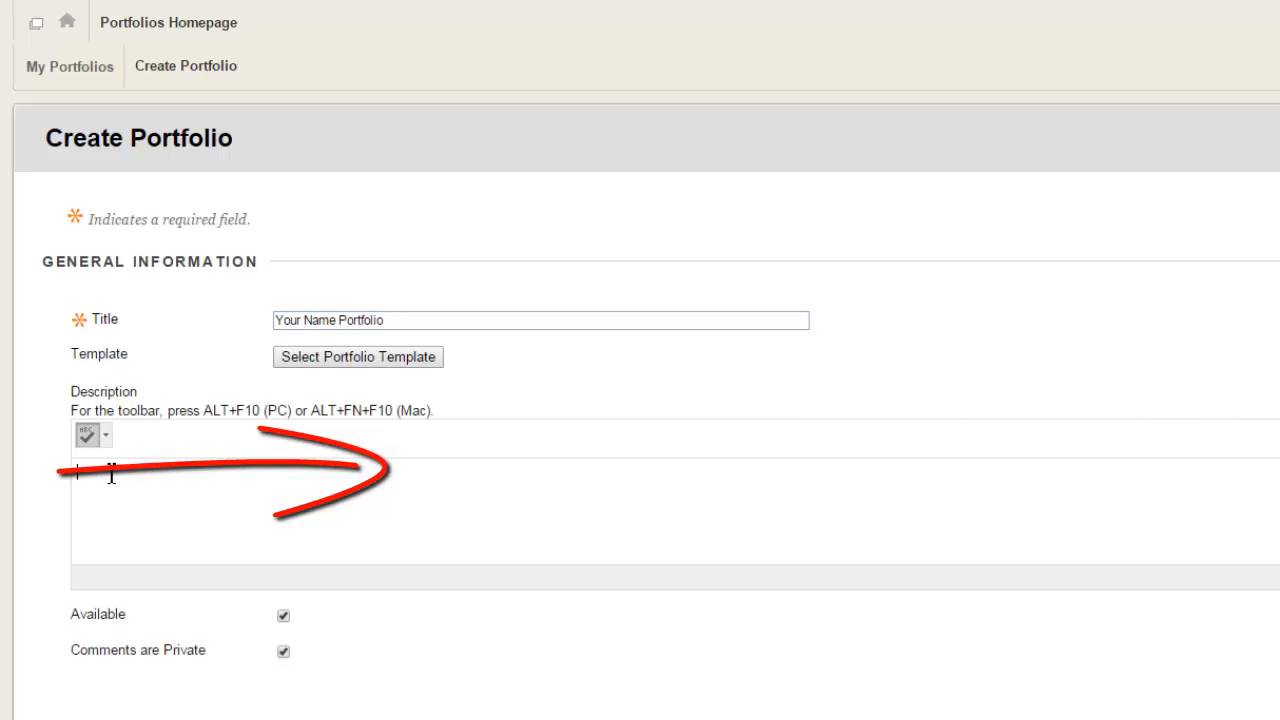
{"action": "type", "text": "This is the por"}
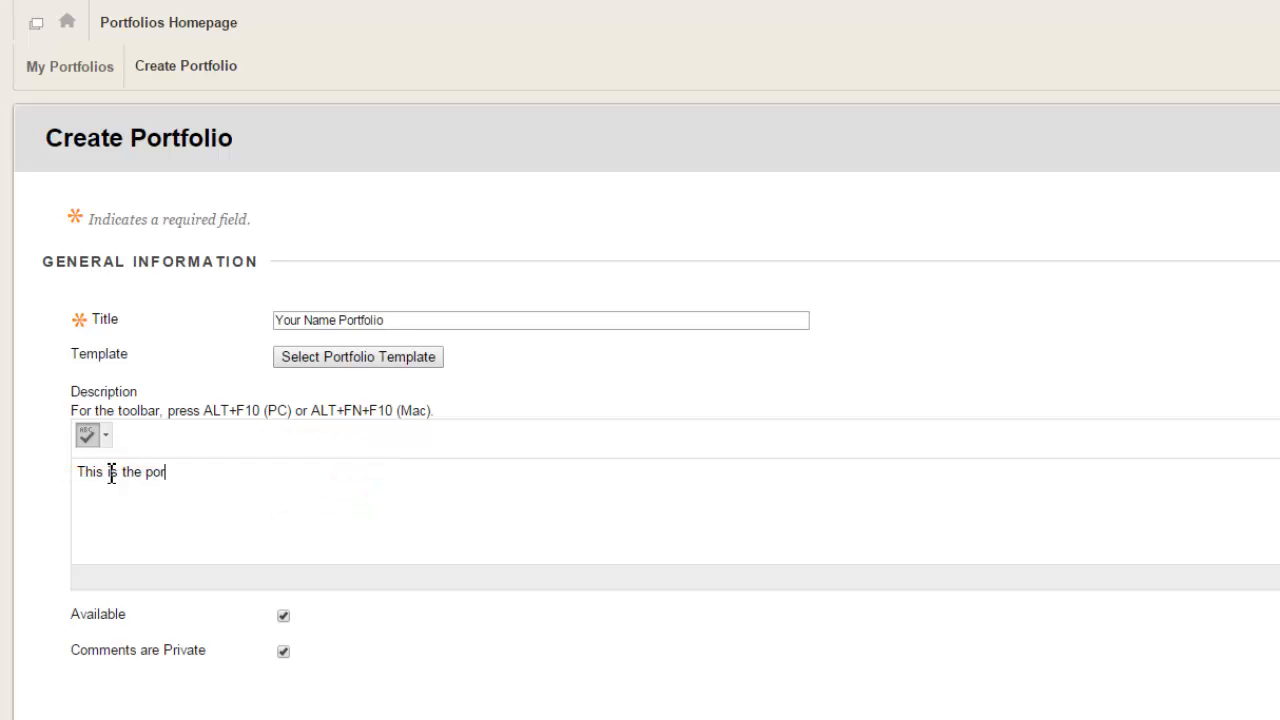
{"action": "type", "text": "tfolio o"}
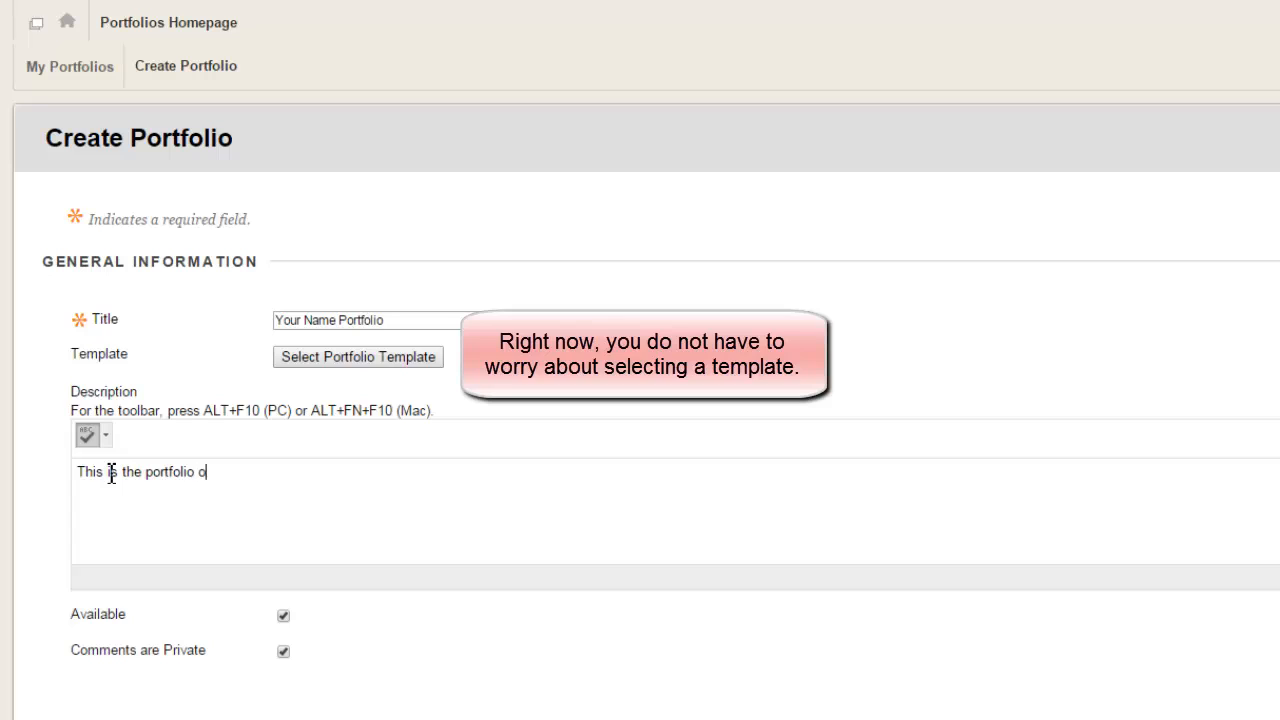
{"action": "type", "text": "f Your Neam"}
{"action": "key", "text": "BackSpace"}
{"action": "key", "text": "BackSpace"}
{"action": "key", "text": "BackSpace"}
{"action": "key", "text": "BackSpace"}
{"action": "type", "text": "Named"}
{"action": "key", "text": "BackSpace"}
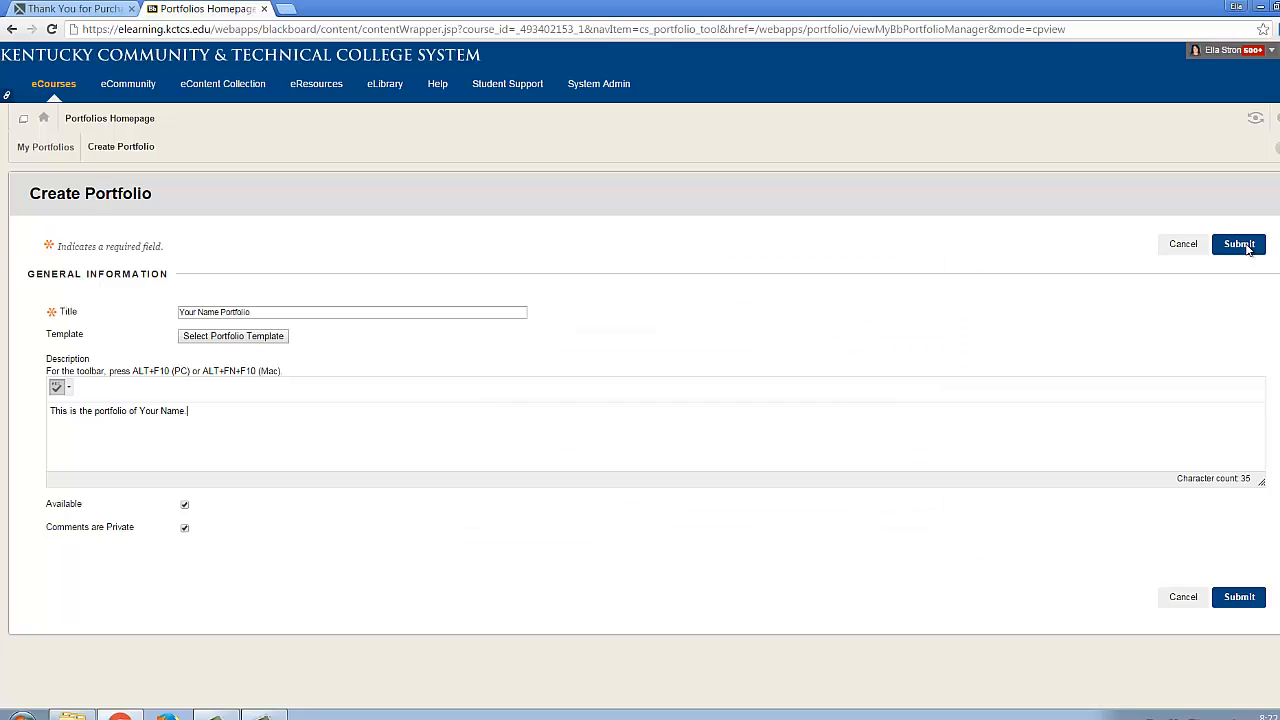
{"action": "left_click", "coordinate": [1240, 245]}
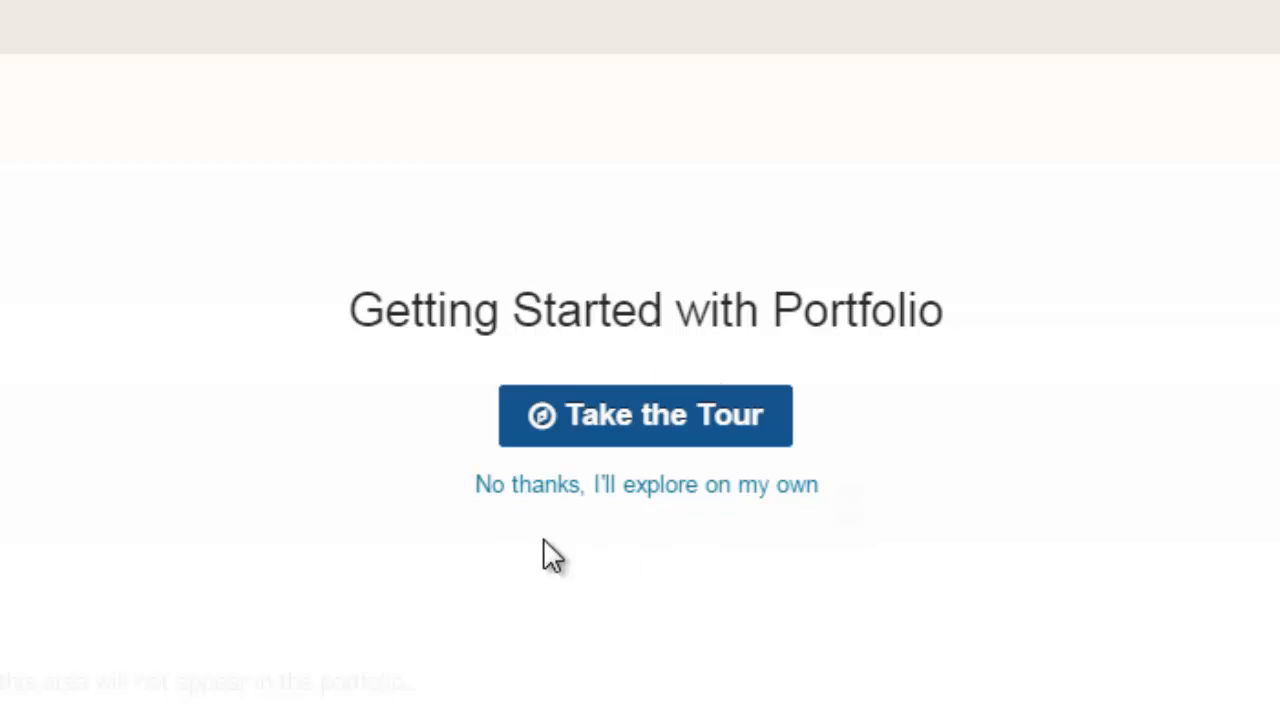
Take the Getting Started with Portfolio tour.
{"action": "right_click", "coordinate": [645, 433]}
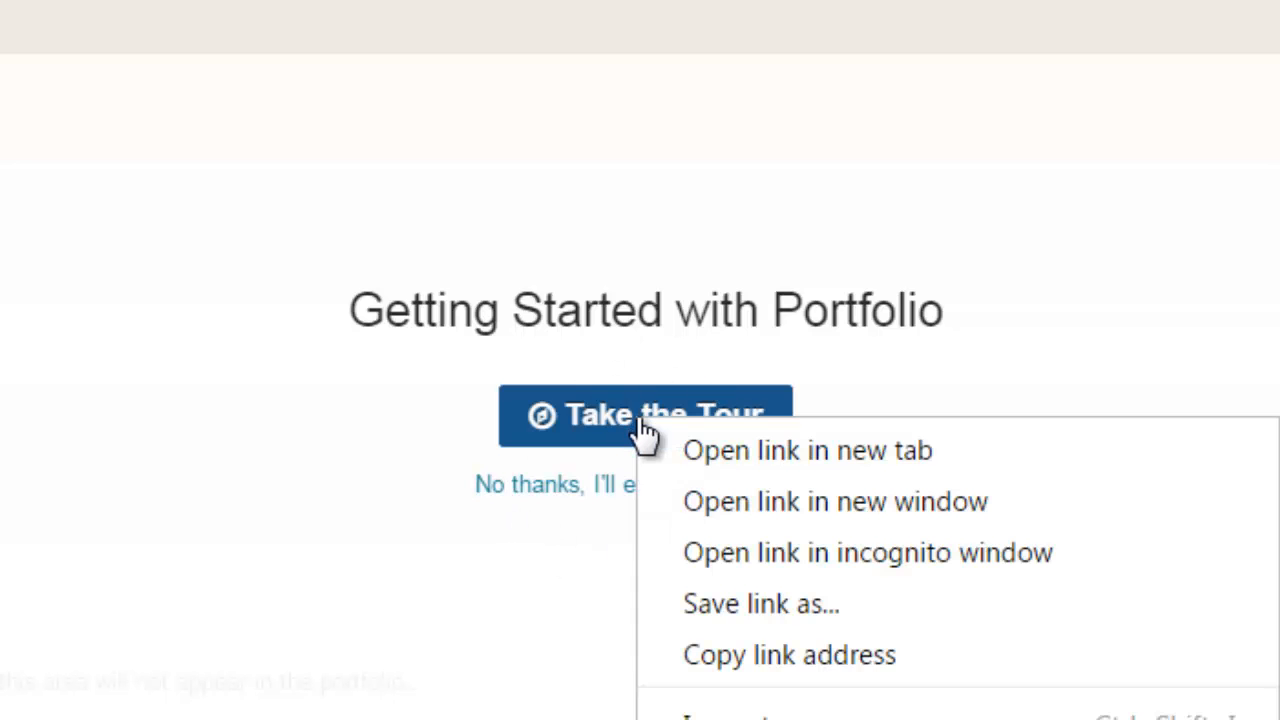
{"action": "left_click", "coordinate": [662, 450]}
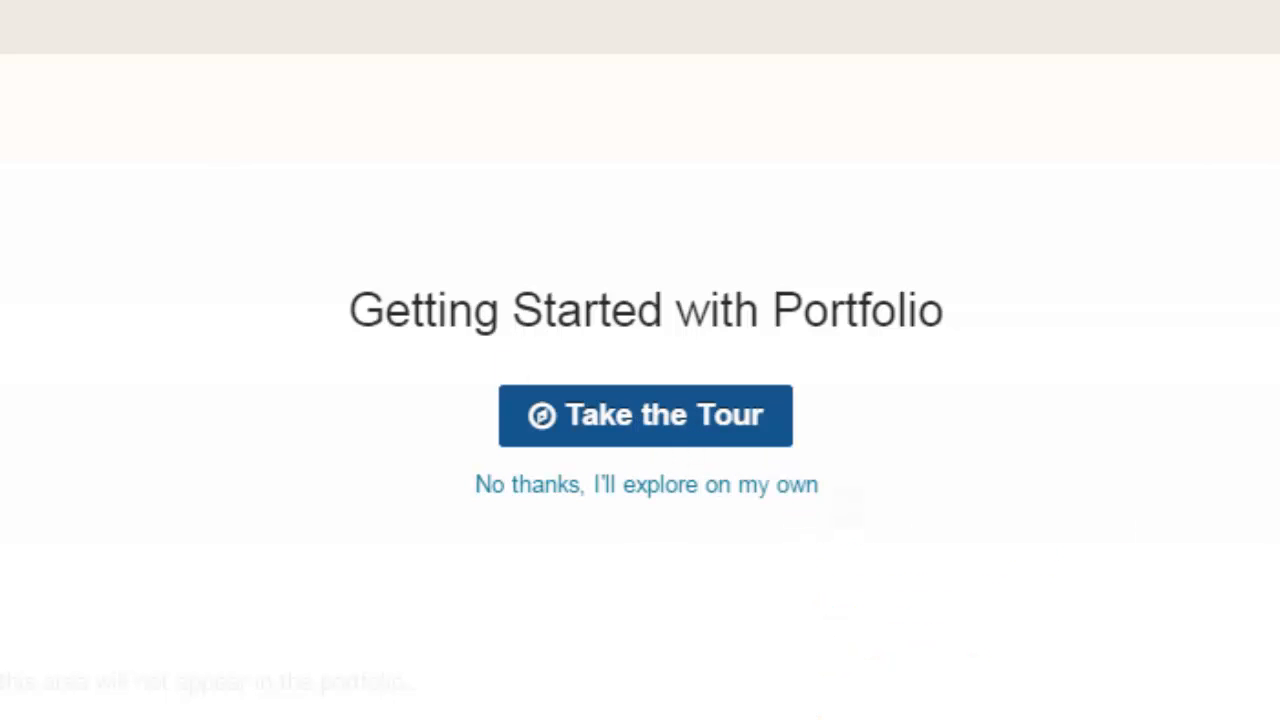
{"action": "left_click", "coordinate": [649, 432]}
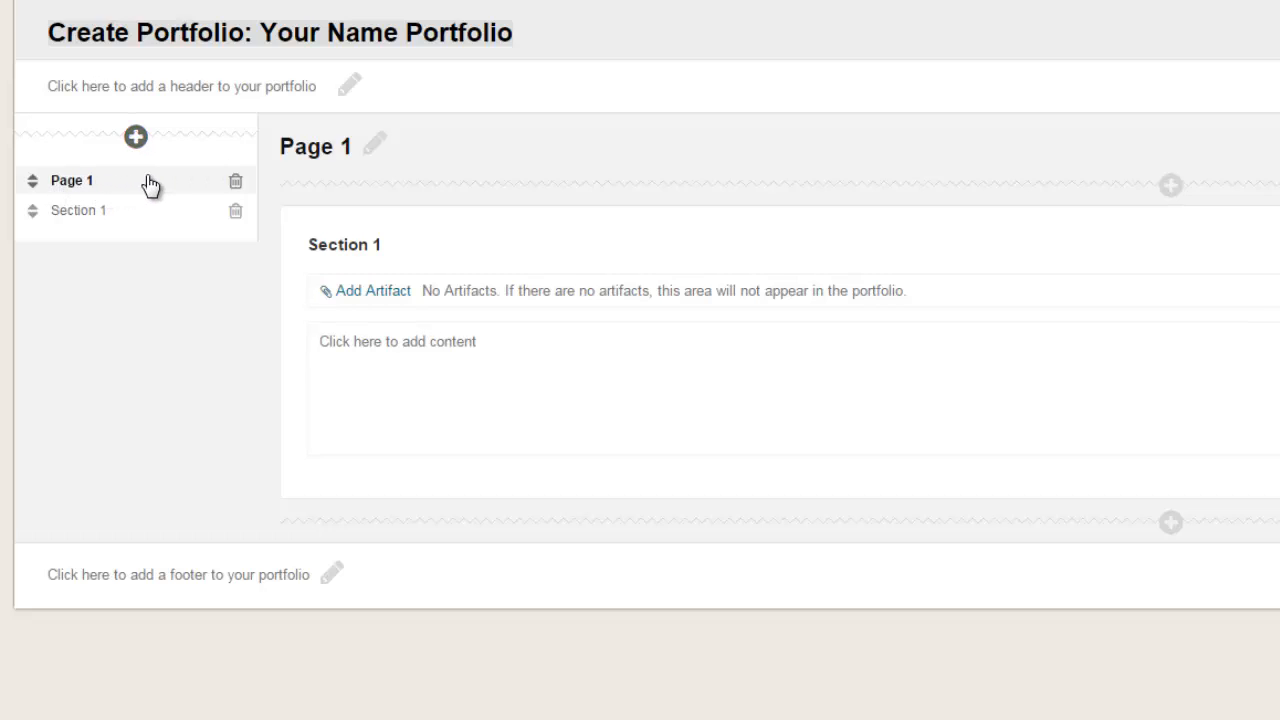
Rename the portfolio's first page as "Welcome".
{"action": "left_click", "coordinate": [375, 147]}
{"action": "key", "text": "BackSpace"}
{"action": "key", "text": "BackSpace"}
{"action": "key", "text": "BackSpace"}
{"action": "key", "text": "BackSpace"}
{"action": "key", "text": "BackSpace"}
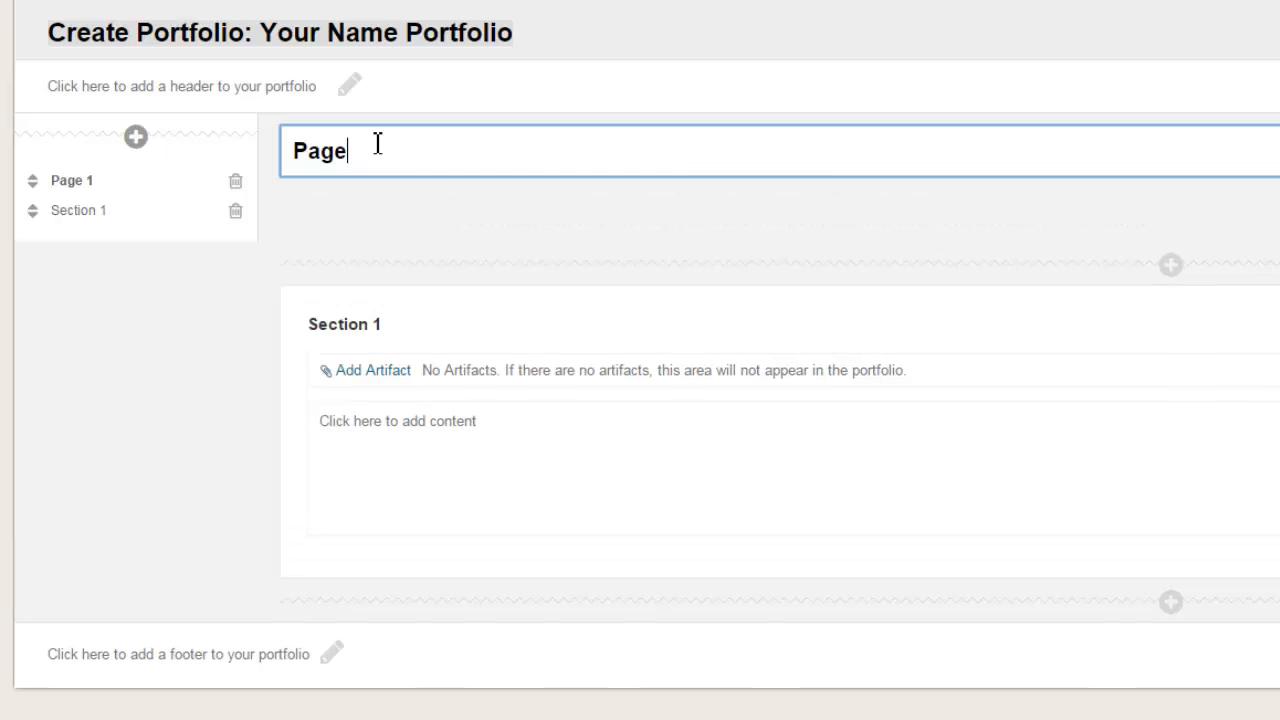
{"action": "key", "text": "BackSpace"}
{"action": "type", "text": "Welcome"}
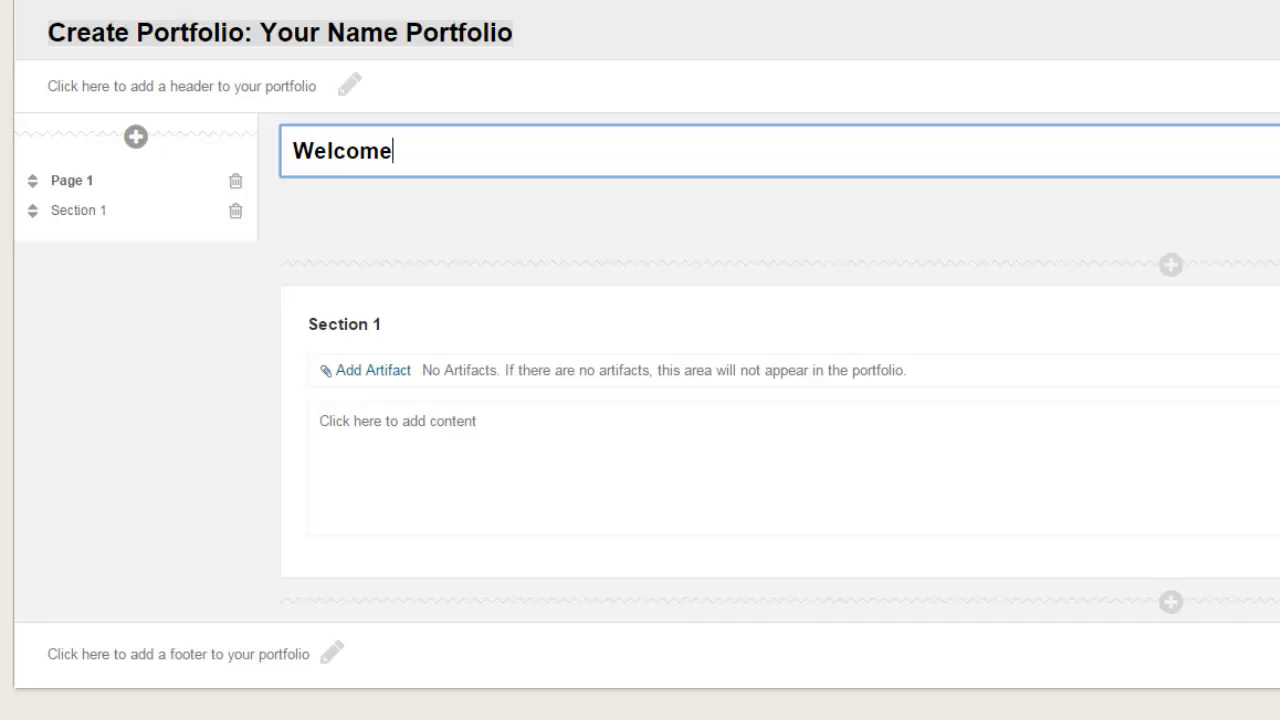
{"action": "key", "text": "Return"}
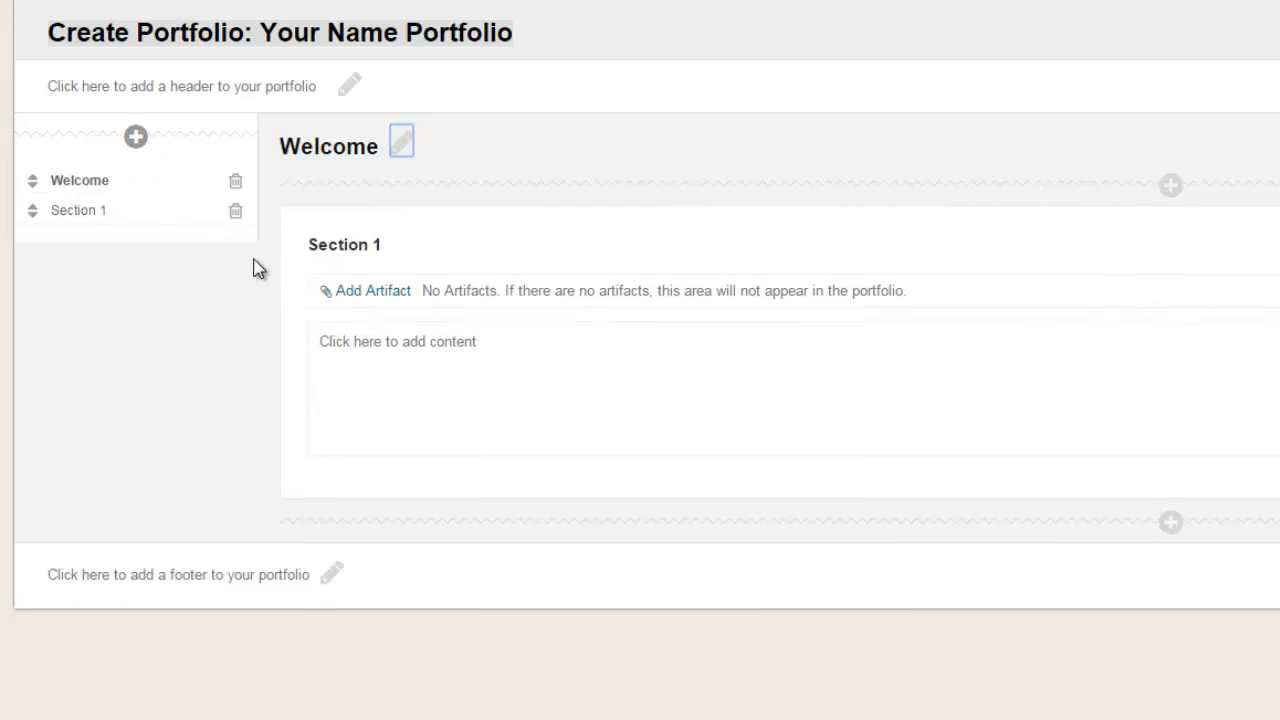
Add a second page to the portfolio, title it "Educational/Career Goals" and save the title.
{"action": "left_click", "coordinate": [136, 138]}
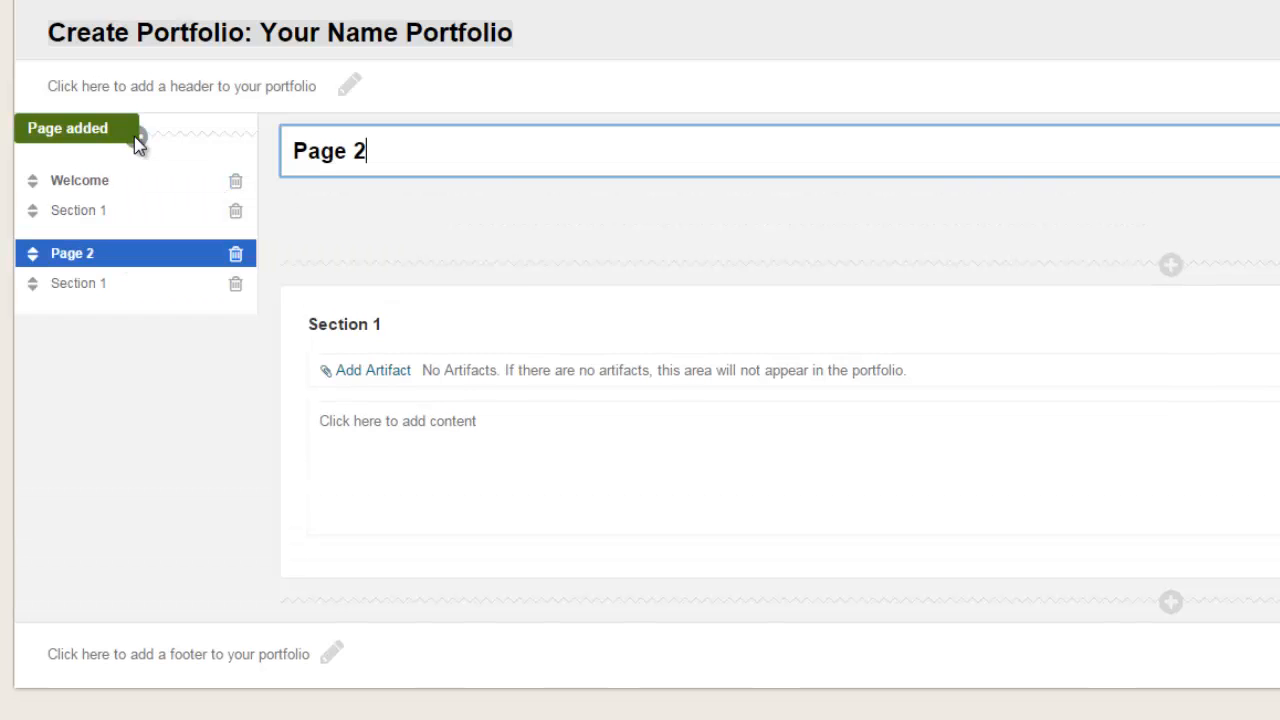
{"action": "type", "text": "Educational"}
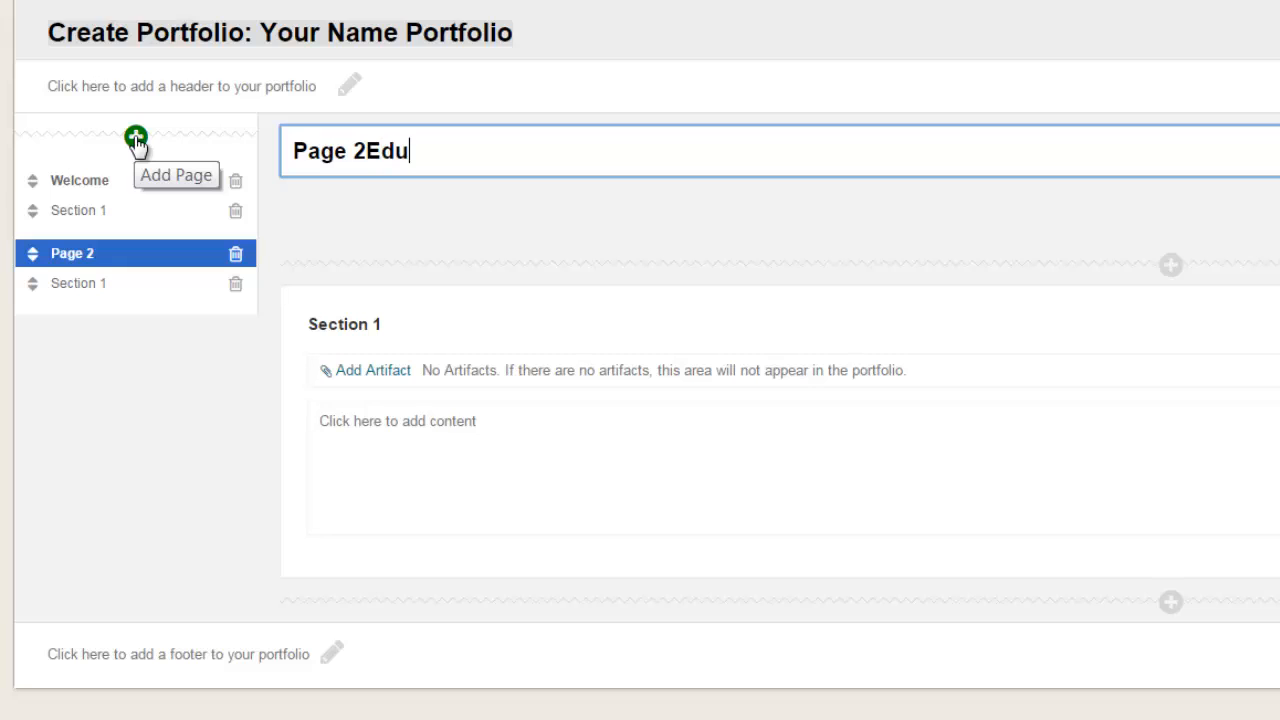
{"action": "key", "text": "BackSpace"}
{"action": "key", "text": "BackSpace"}
{"action": "key", "text": "BackSpace"}
{"action": "key", "text": "BackSpace"}
{"action": "key", "text": "BackSpace"}
{"action": "key", "text": "BackSpace"}
{"action": "key", "text": "BackSpace"}
{"action": "key", "text": "BackSpace"}
{"action": "key", "text": "BackSpace"}
{"action": "key", "text": "BackSpace"}
{"action": "key", "text": "BackSpace"}
{"action": "key", "text": "BackSpace"}
{"action": "key", "text": "BackSpace"}
{"action": "key", "text": "BackSpace"}
{"action": "key", "text": "BackSpace"}
{"action": "key", "text": "BackSpace"}
{"action": "key", "text": "BackSpace"}
{"action": "type", "text": "Educationa"}
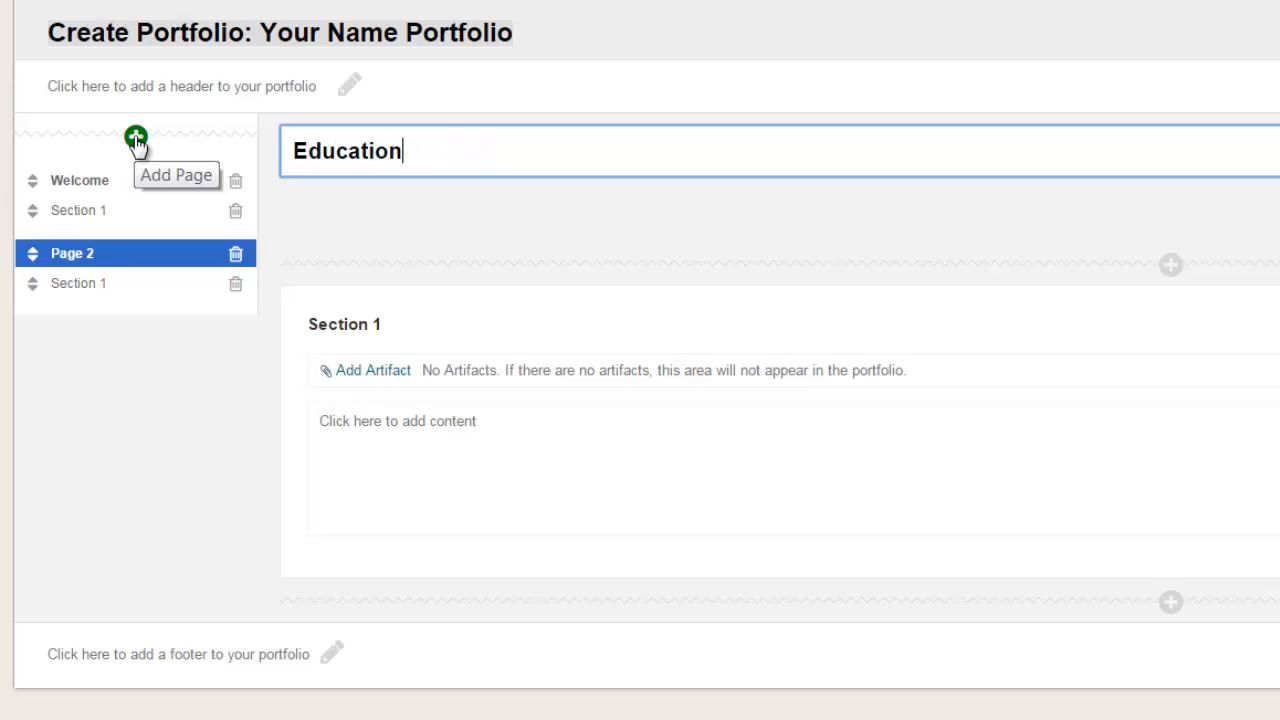
{"action": "type", "text": "l/Career Goals"}
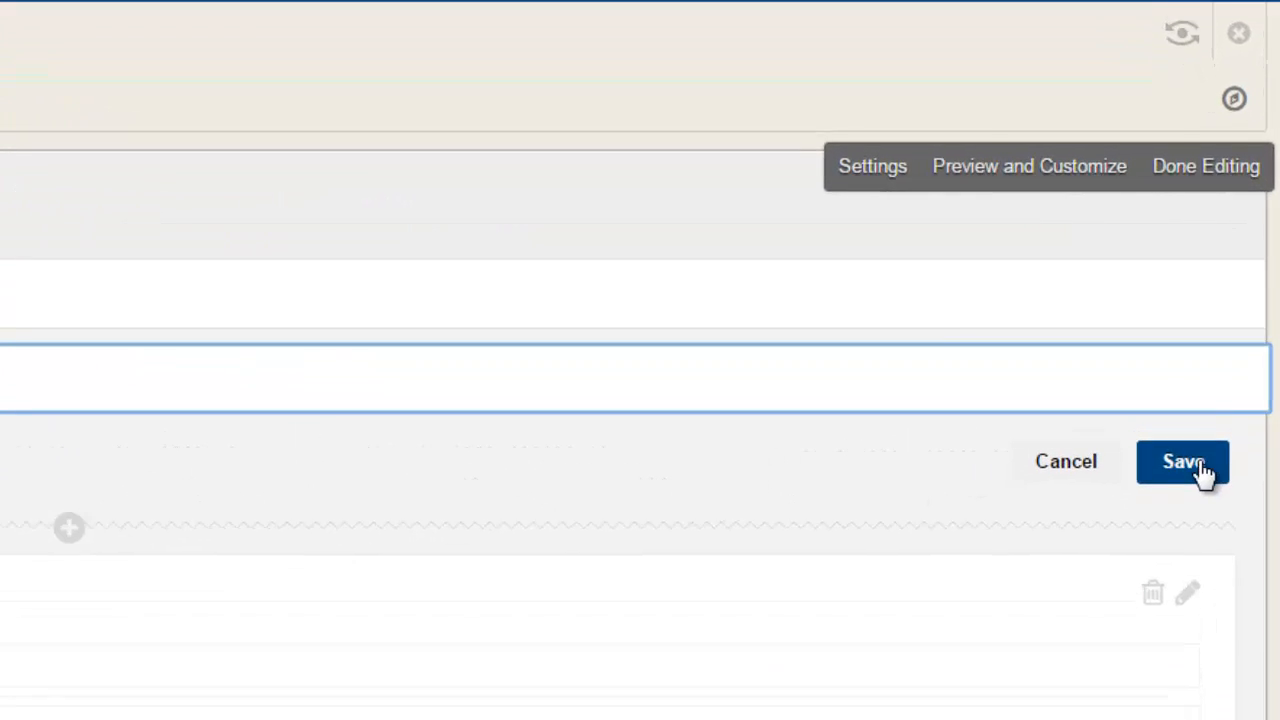
{"action": "left_click", "coordinate": [1198, 470]}
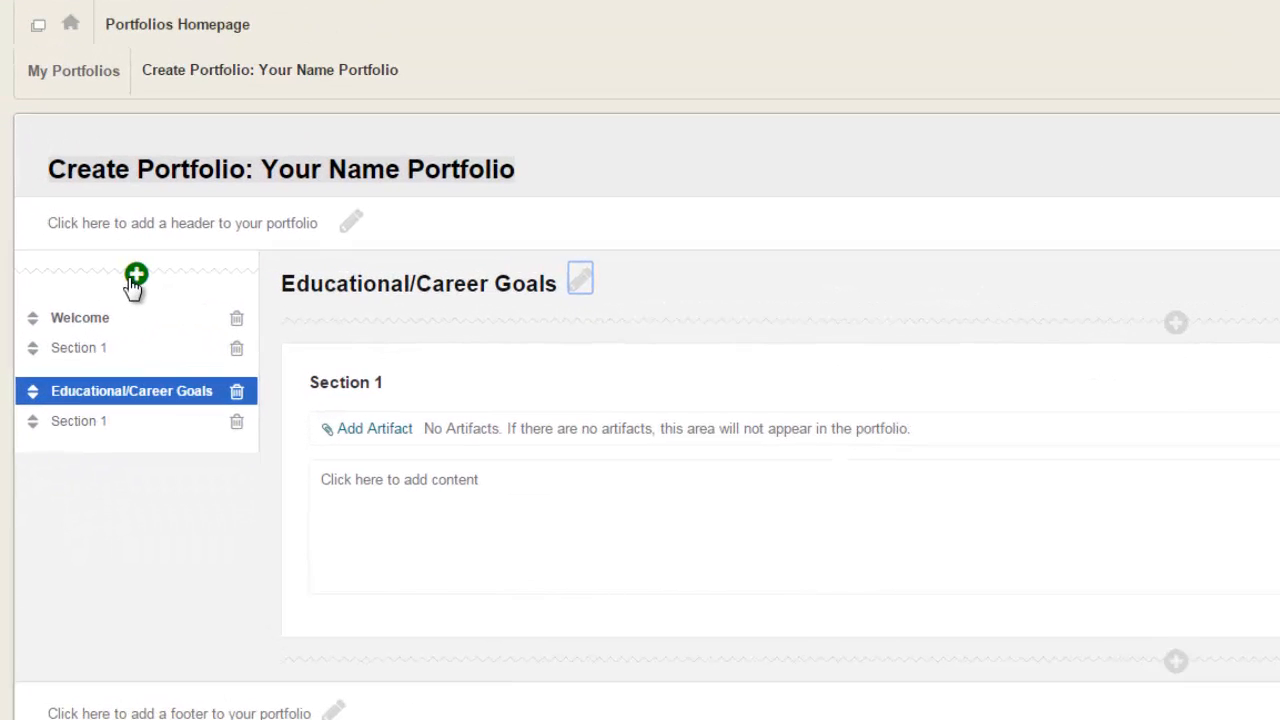
Add a third page to the portfolio and title it "Resume".
{"action": "left_click", "coordinate": [113, 271]}
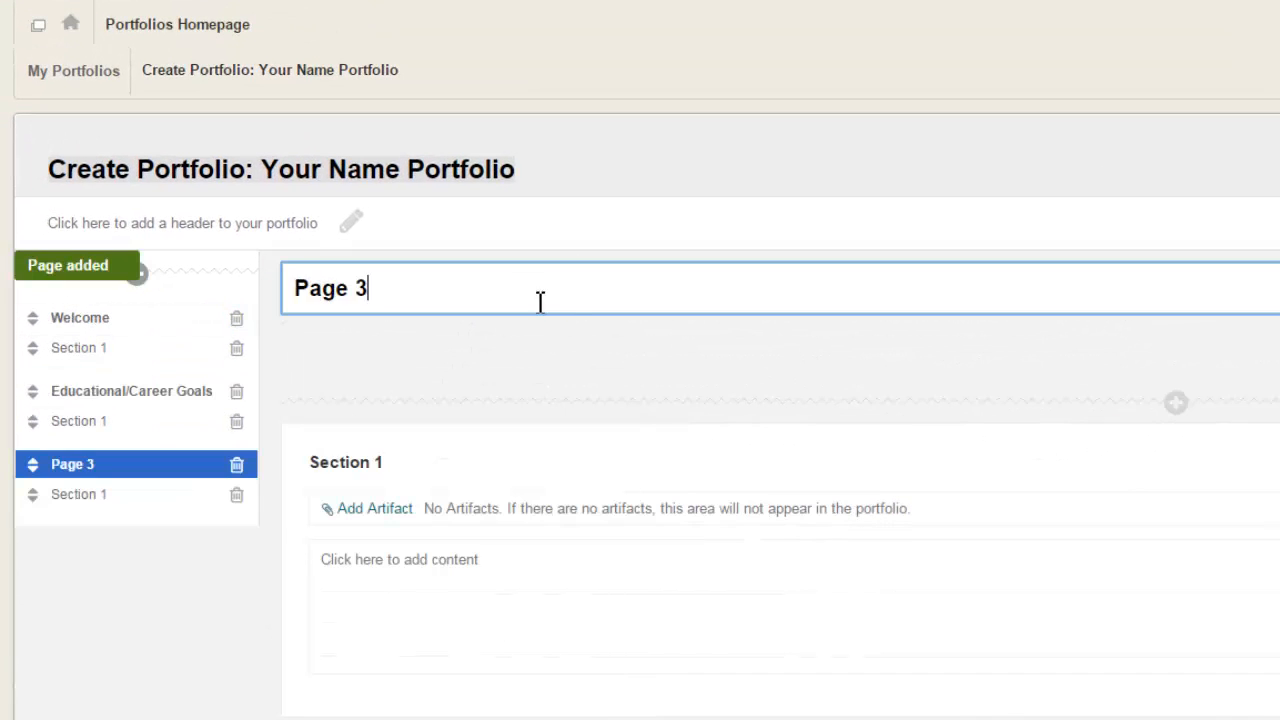
{"action": "key", "text": "BackSpace"}
{"action": "key", "text": "BackSpace"}
{"action": "key", "text": "BackSpace"}
{"action": "key", "text": "BackSpace"}
{"action": "key", "text": "BackSpace"}
{"action": "key", "text": "BackSpace"}
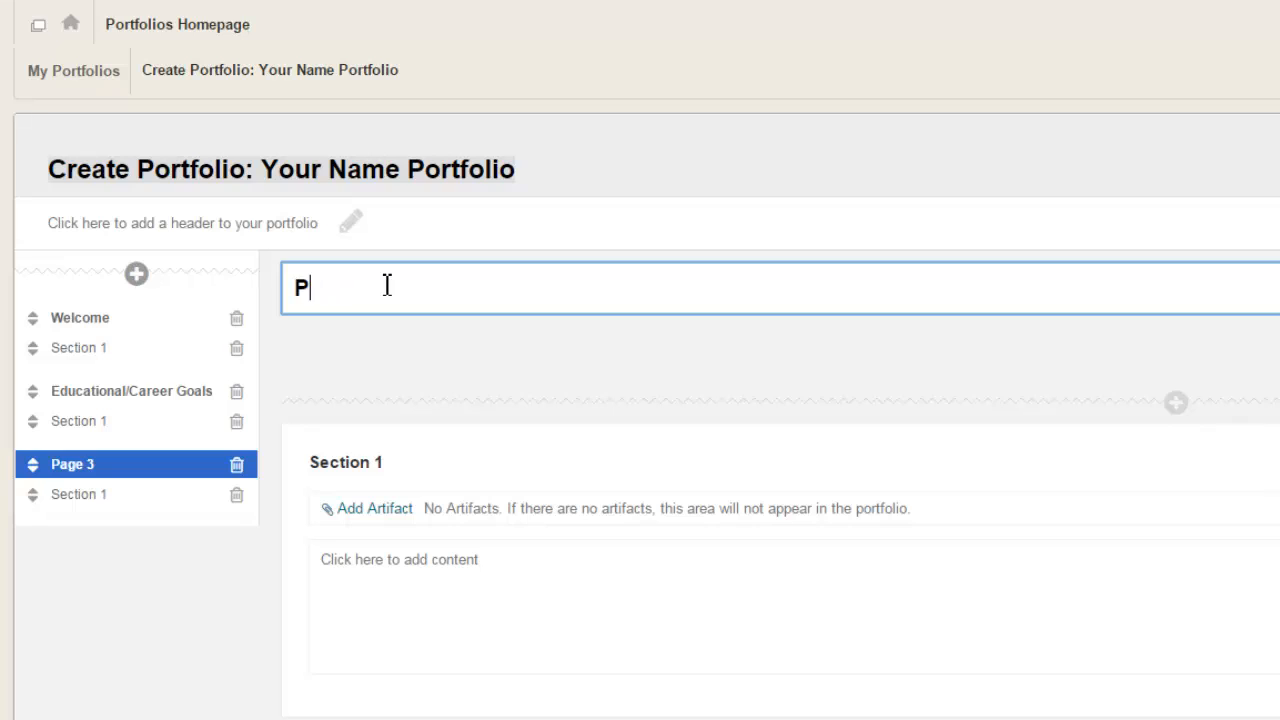
{"action": "type", "text": "Resume"}
{"action": "key", "text": "Return"}
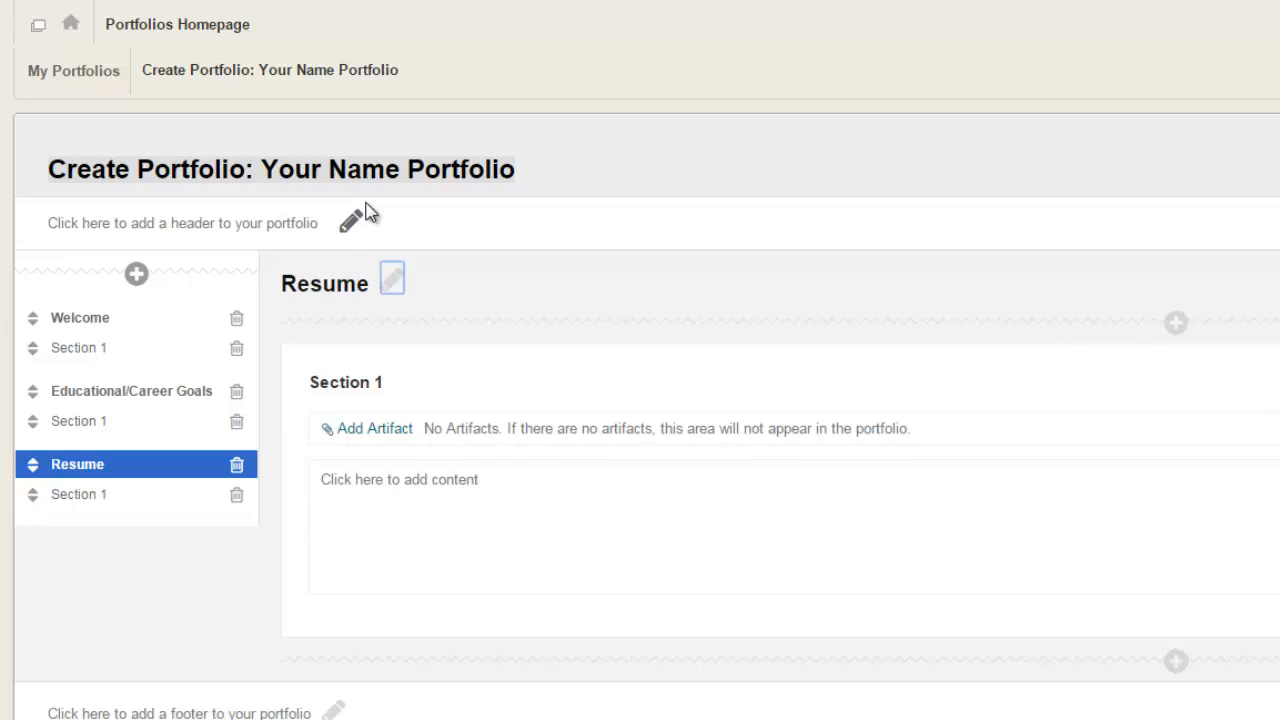
Add a fourth page to the portfolio and title it "Resume" as well.
{"action": "left_click", "coordinate": [137, 274]}
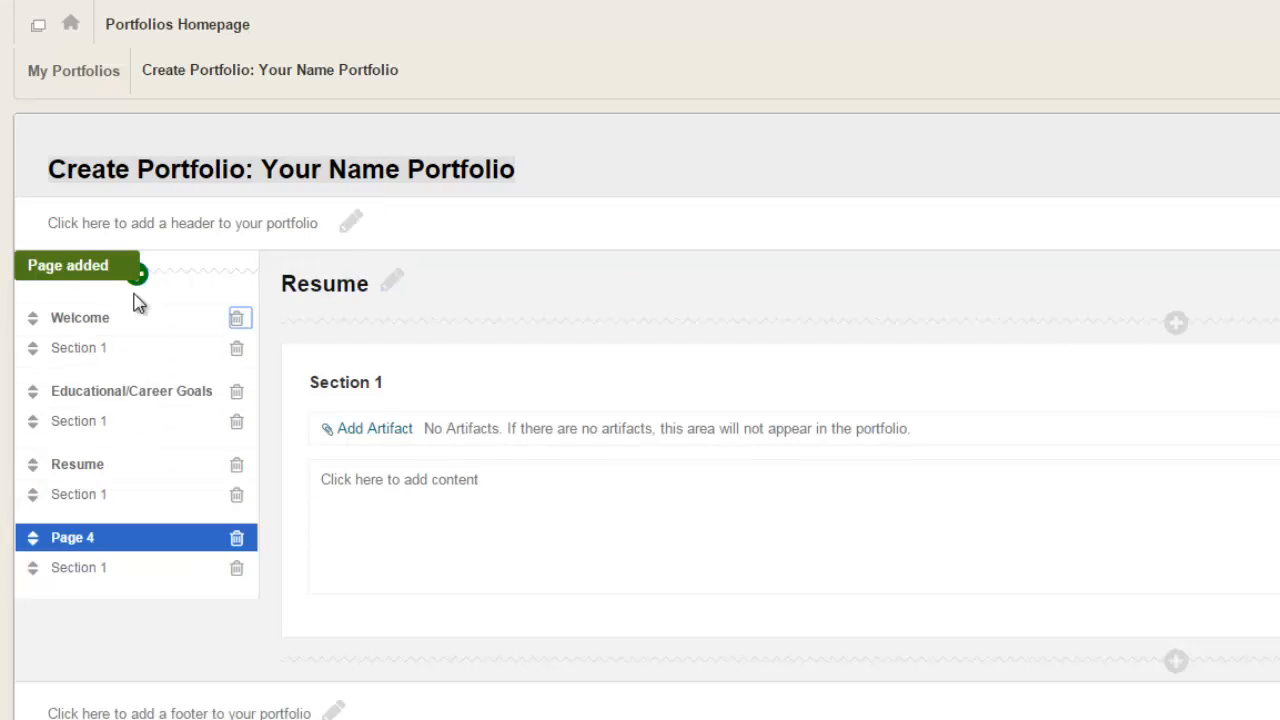
{"action": "left_click", "coordinate": [160, 571]}
{"action": "key", "text": "BackSpace"}
{"action": "key", "text": "BackSpace"}
{"action": "key", "text": "BackSpace"}
{"action": "key", "text": "BackSpace"}
{"action": "key", "text": "BackSpace"}
{"action": "key", "text": "BackSpace"}
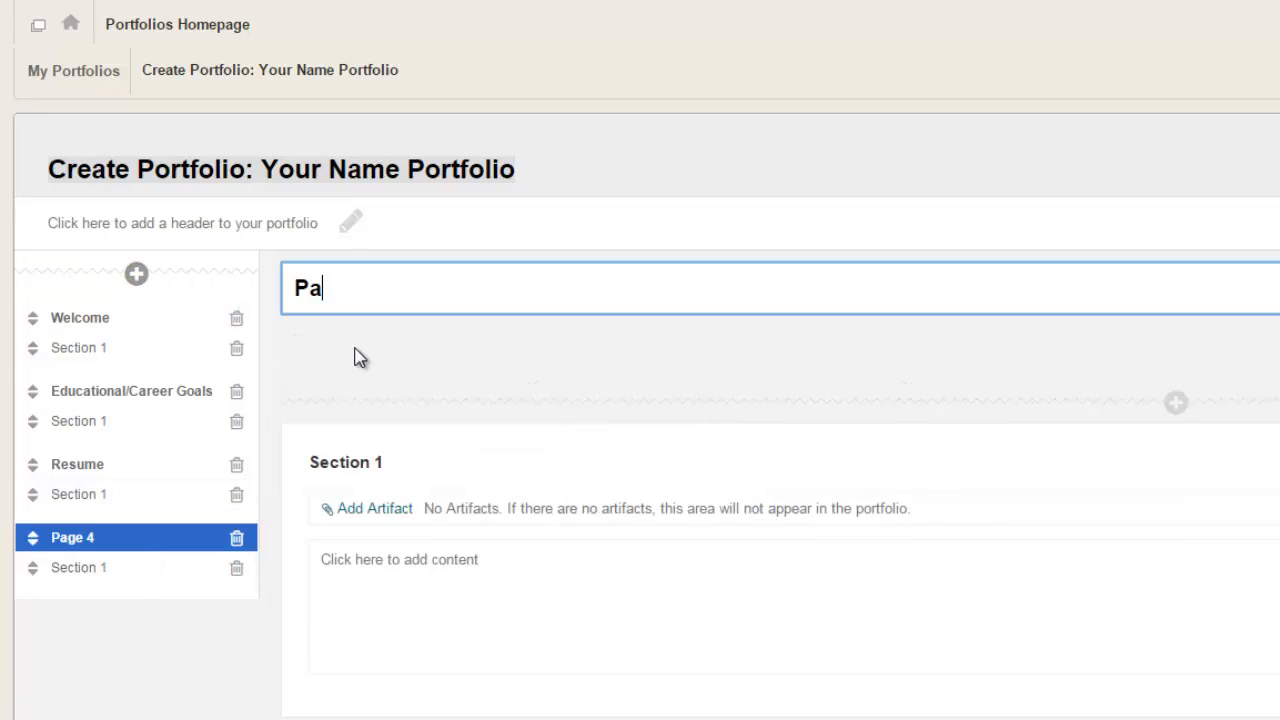
{"action": "type", "text": "Resume"}
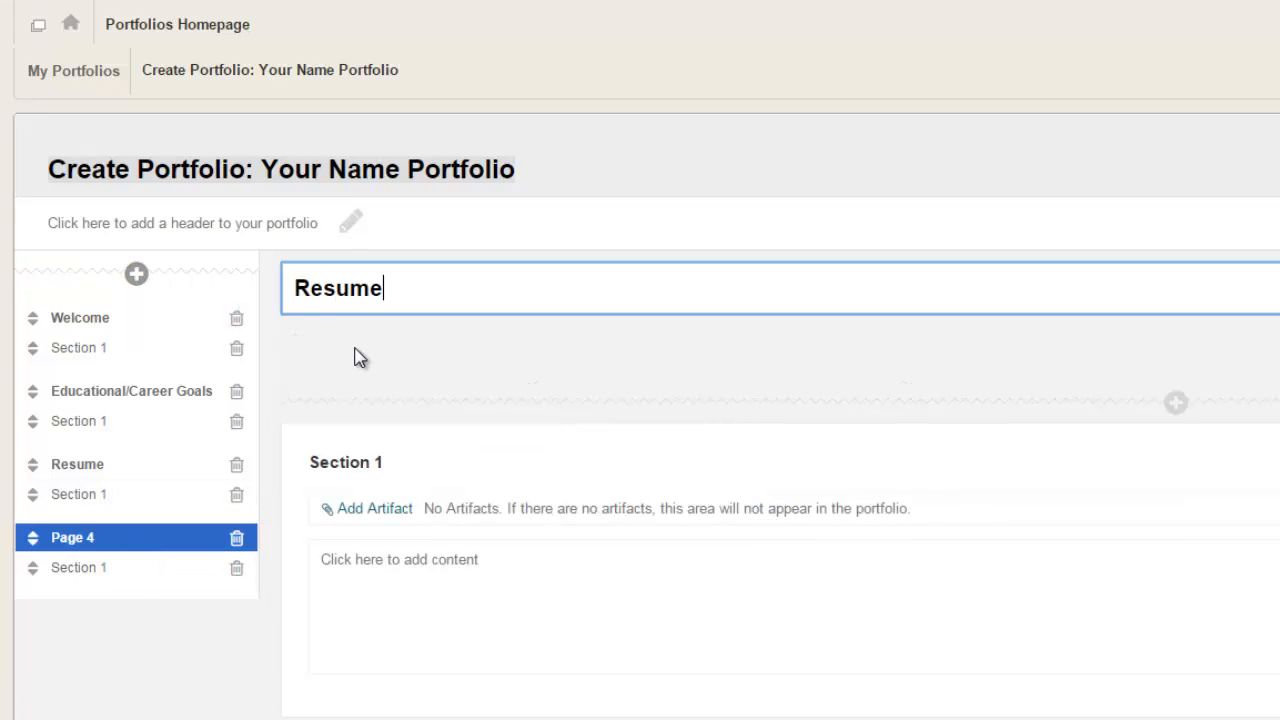
{"action": "key", "text": "Return"}
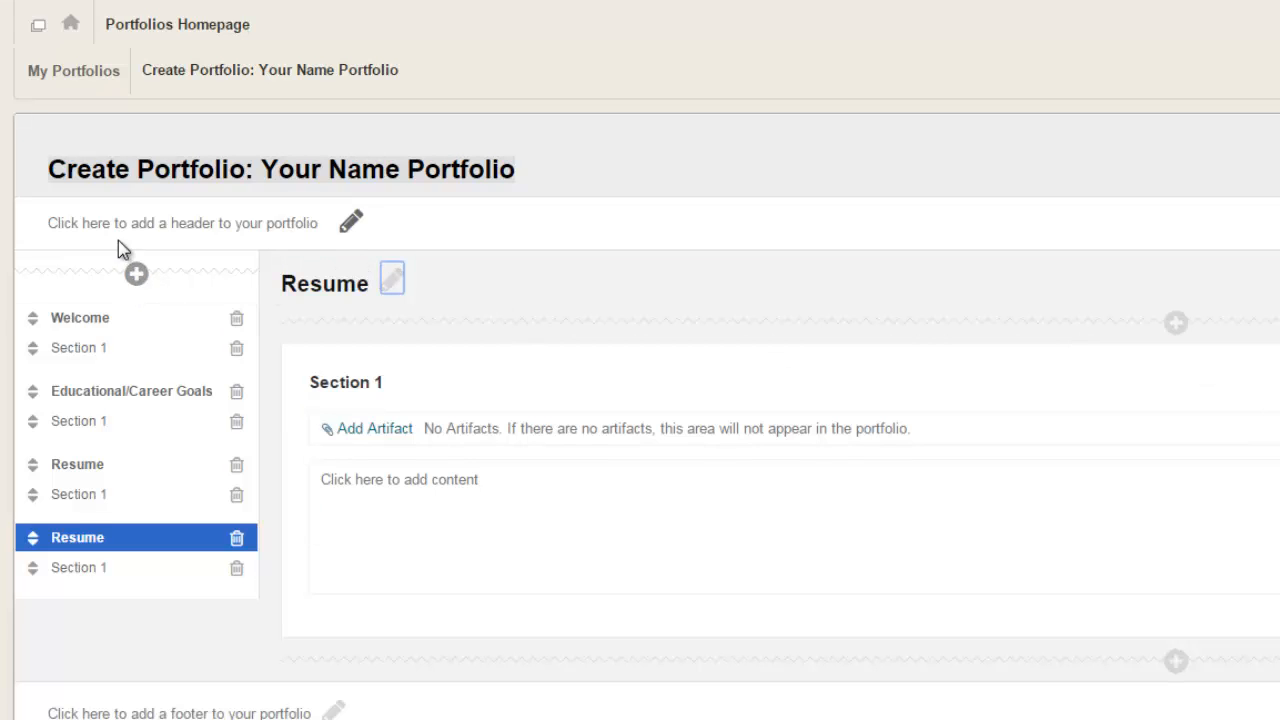
Add a fifth page to the portfolio, and rename the duplicate Resume page in fourth place as "About Me".
{"action": "left_click", "coordinate": [136, 276]}
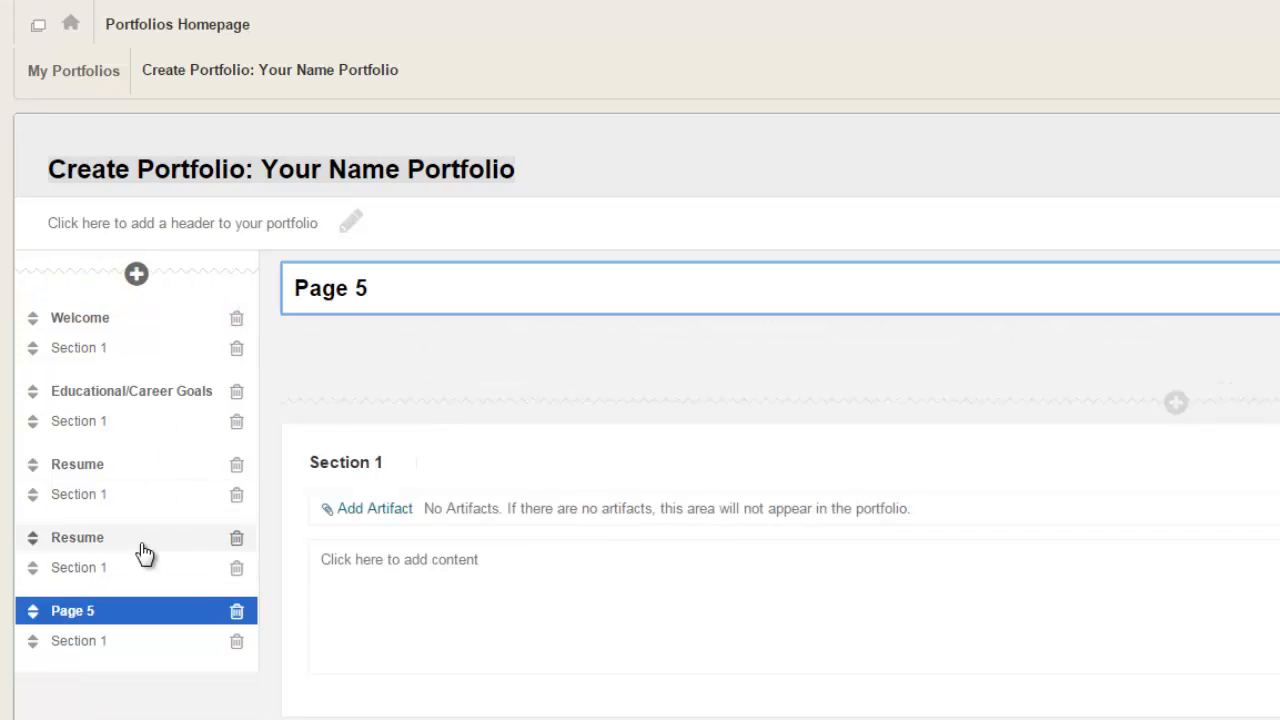
{"action": "left_click", "coordinate": [90, 545]}
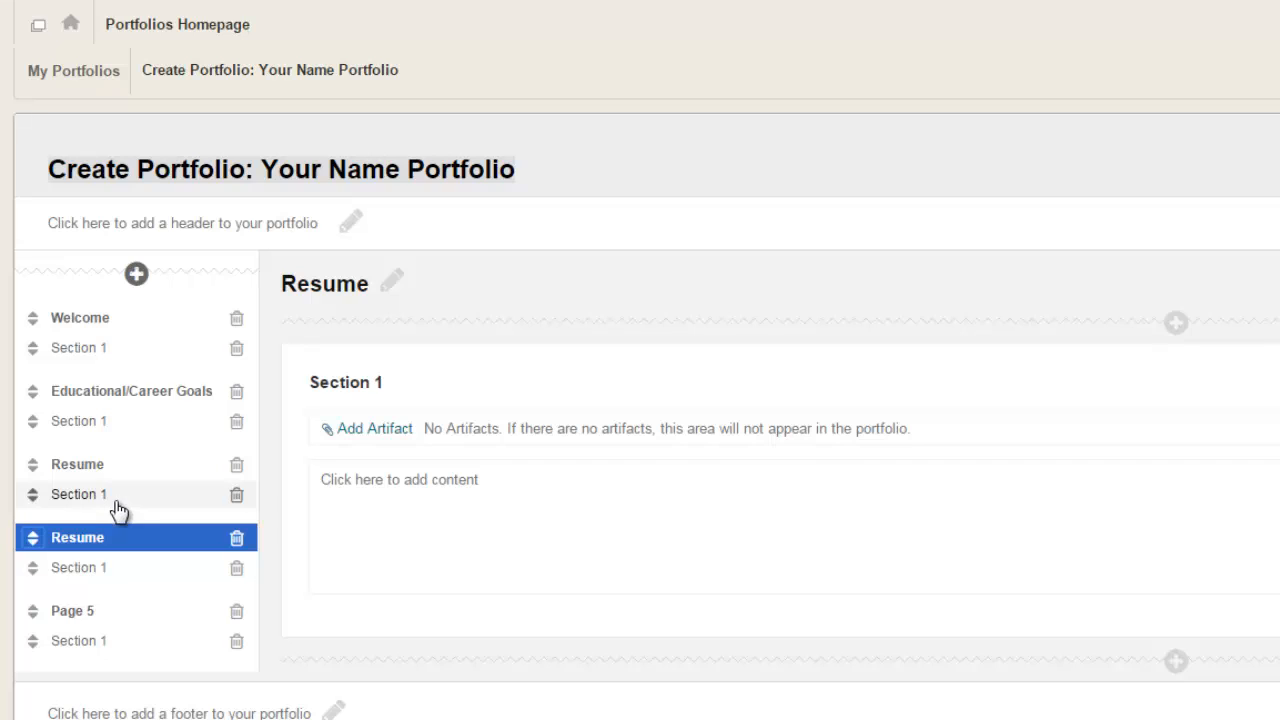
{"action": "left_click", "coordinate": [392, 282]}
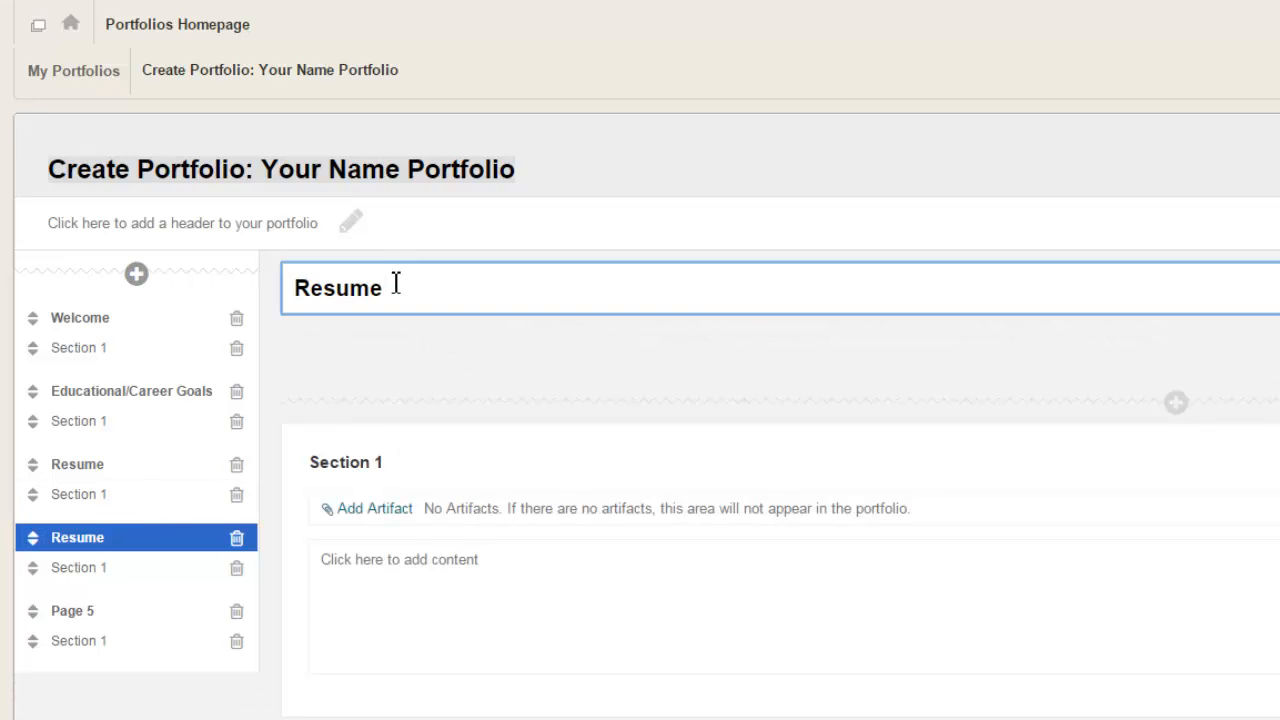
{"action": "key", "text": "BackSpace"}
{"action": "key", "text": "BackSpace"}
{"action": "key", "text": "BackSpace"}
{"action": "key", "text": "BackSpace"}
{"action": "key", "text": "BackSpace"}
{"action": "key", "text": "BackSpace"}
{"action": "type", "text": "About Me"}
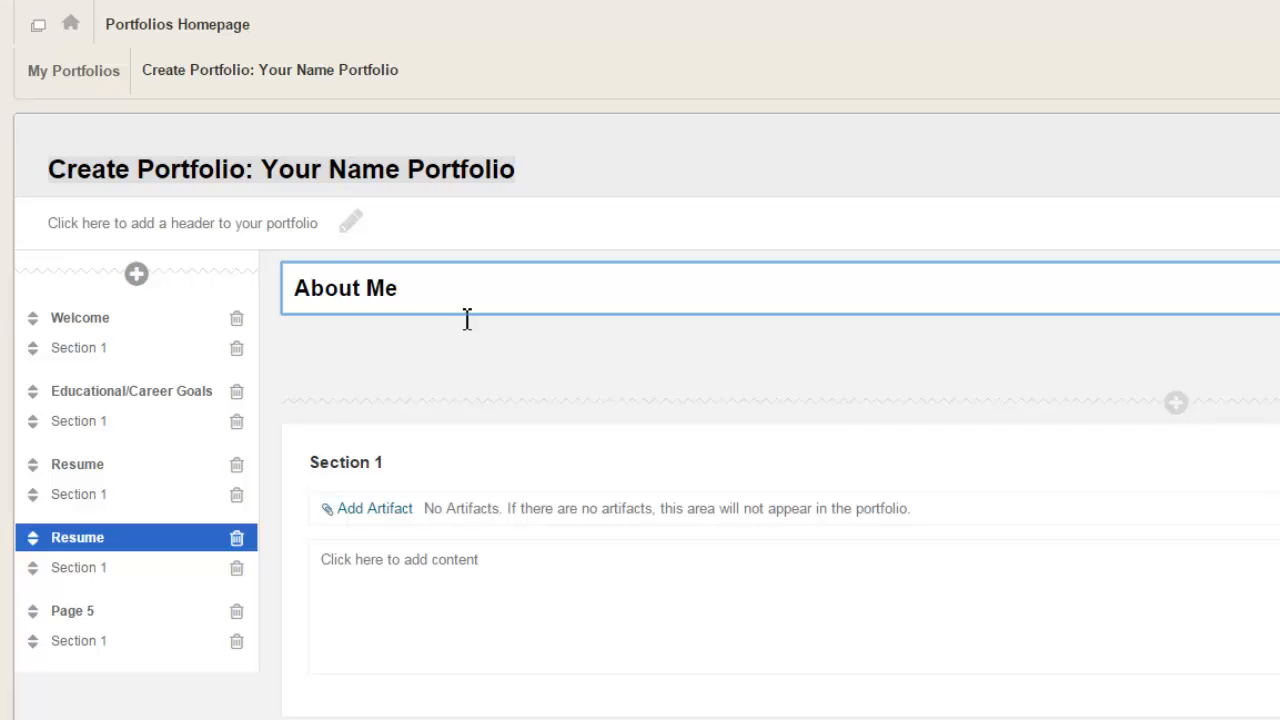
{"action": "key", "text": "Return"}
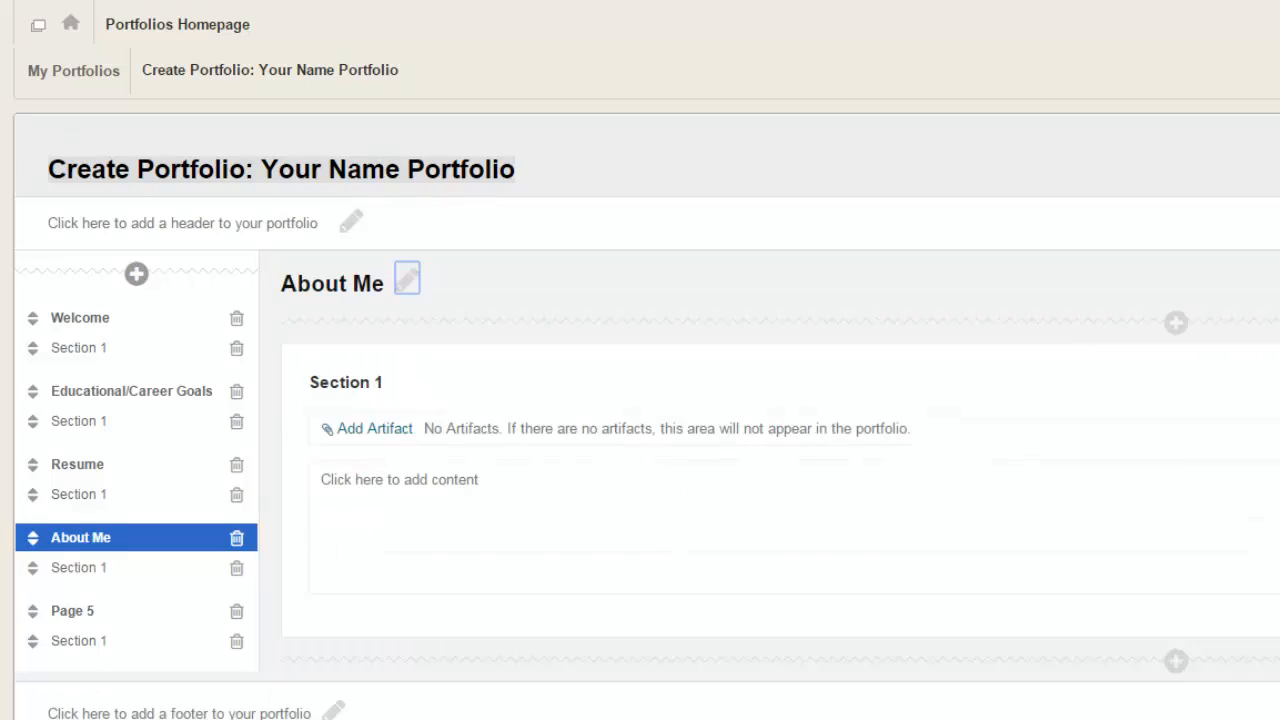
Rename the fifth page of the portfolio as "Skills and Achievements".
{"action": "left_click", "coordinate": [174, 611]}
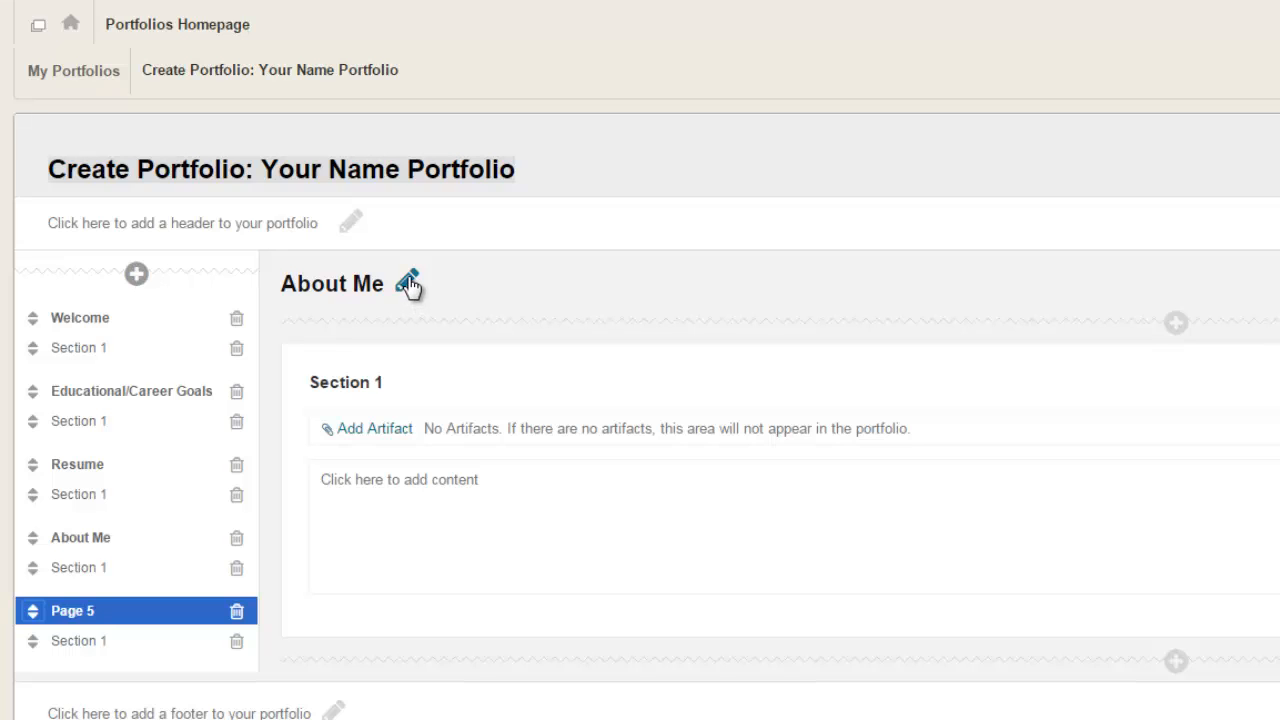
{"action": "left_click", "coordinate": [377, 283]}
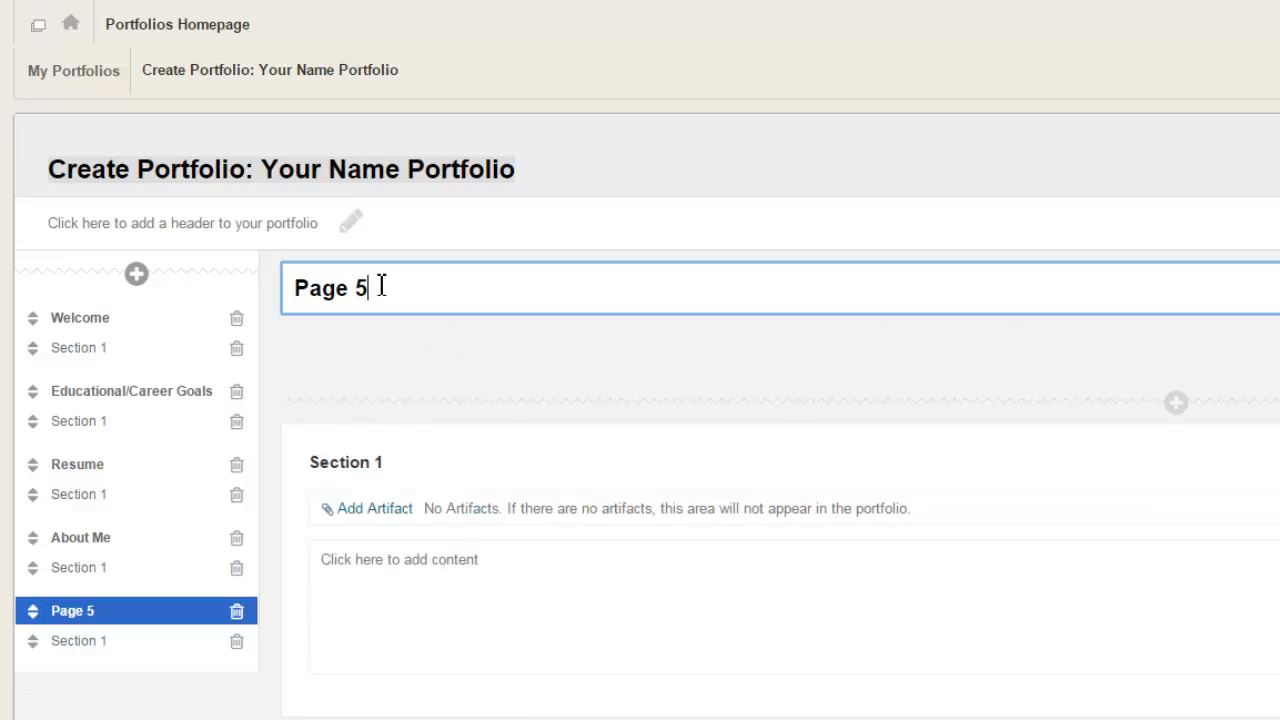
{"action": "key", "text": "BackSpace"}
{"action": "key", "text": "BackSpace"}
{"action": "key", "text": "BackSpace"}
{"action": "key", "text": "BackSpace"}
{"action": "key", "text": "BackSpace"}
{"action": "key", "text": "BackSpace"}
{"action": "type", "text": "P"}
{"action": "key", "text": "BackSpace"}
{"action": "type", "text": "Skills "}
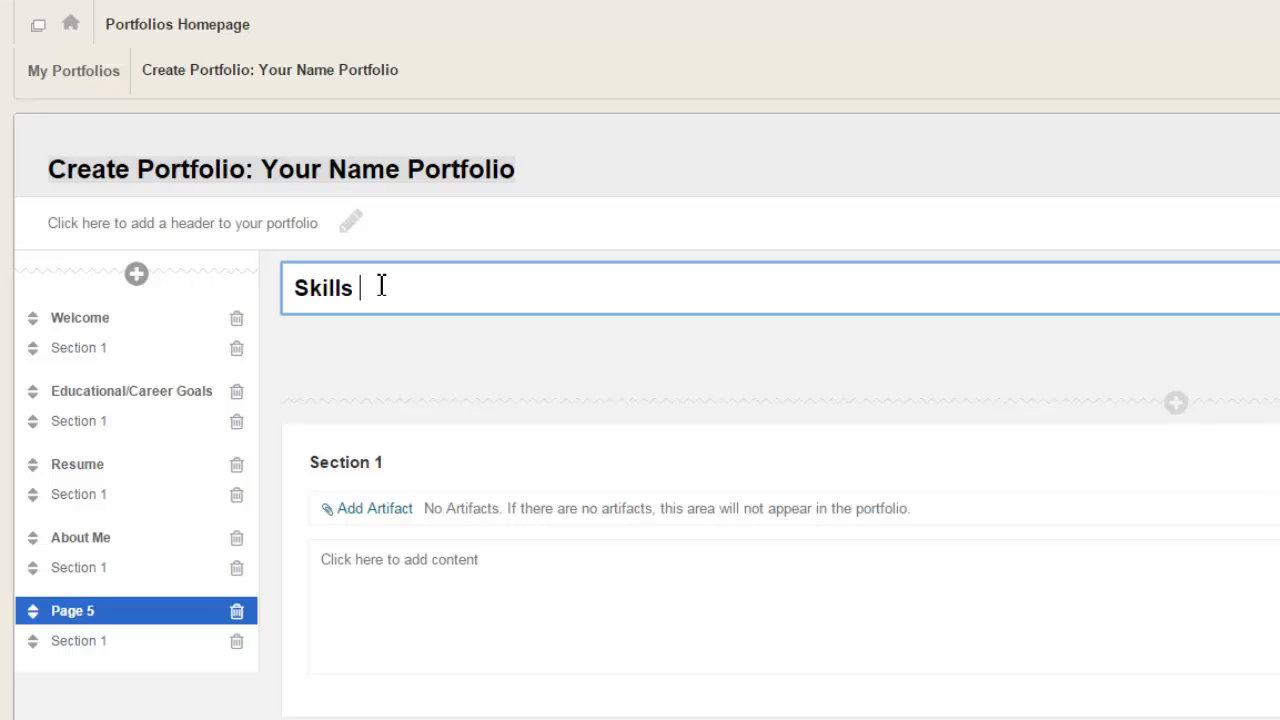
{"action": "type", "text": "ar"}
{"action": "type", "text": "d A"}
{"action": "type", "text": "chievements"}
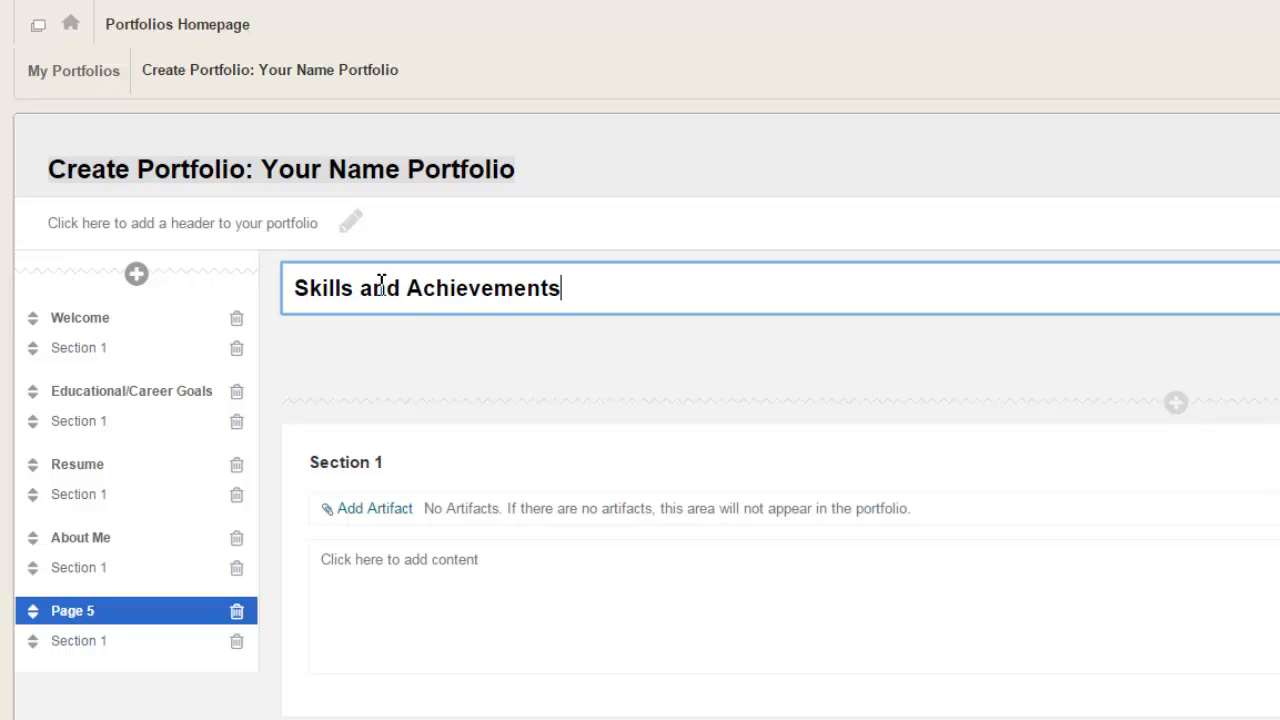
{"action": "key", "text": "Return"}
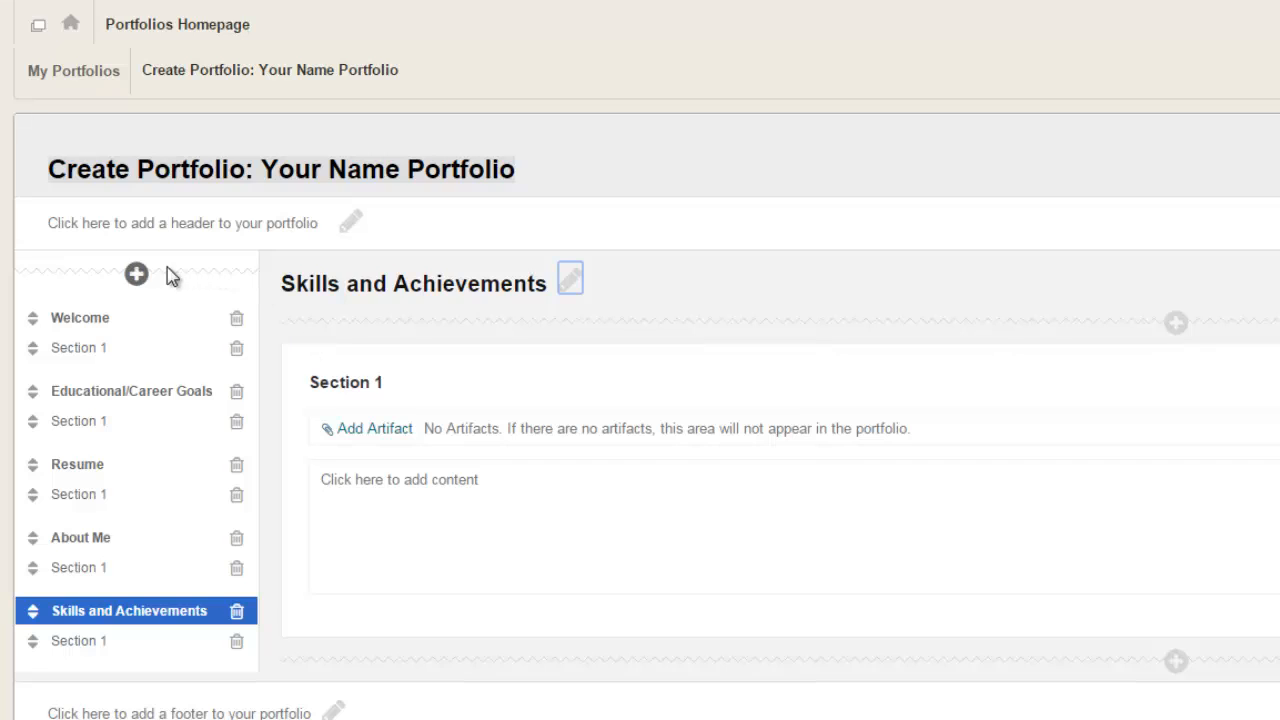
Add a sixth page to the portfolio and title it "Interests".
{"action": "left_click", "coordinate": [138, 275]}
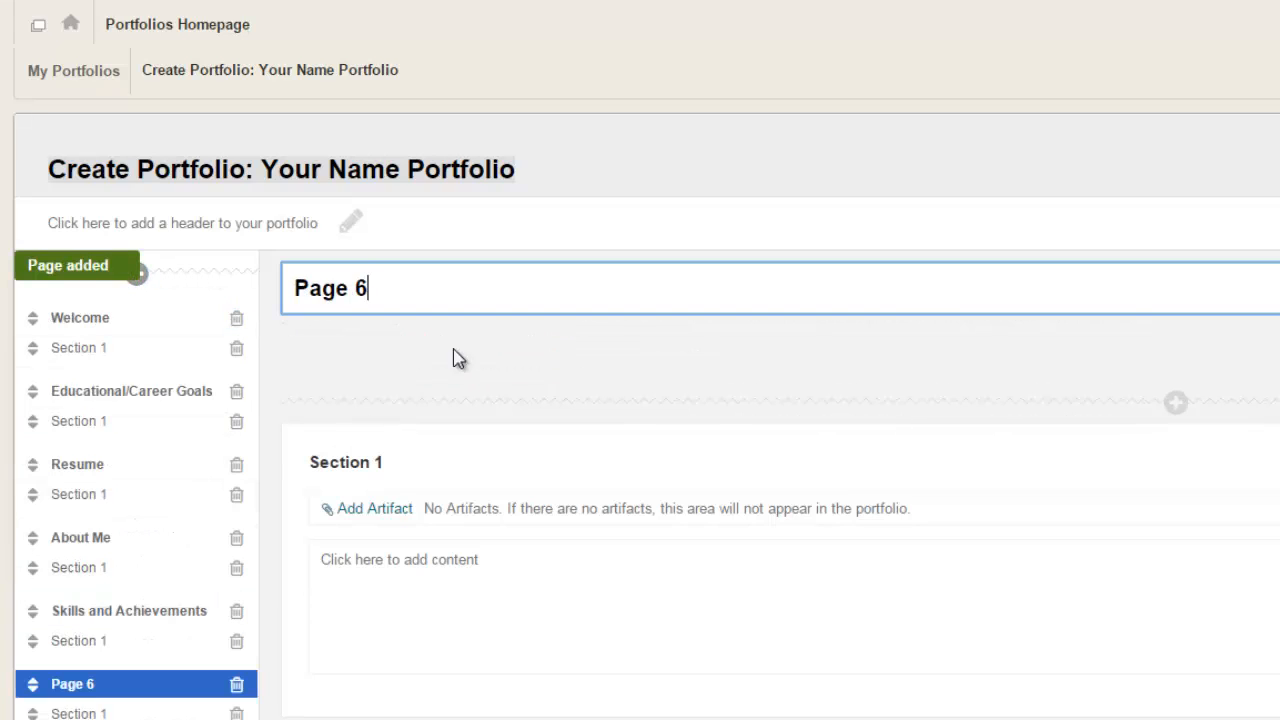
{"action": "key", "text": "BackSpace"}
{"action": "key", "text": "BackSpace"}
{"action": "key", "text": "BackSpace"}
{"action": "key", "text": "BackSpace"}
{"action": "key", "text": "BackSpace"}
{"action": "key", "text": "BackSpace"}
{"action": "type", "text": "I"}
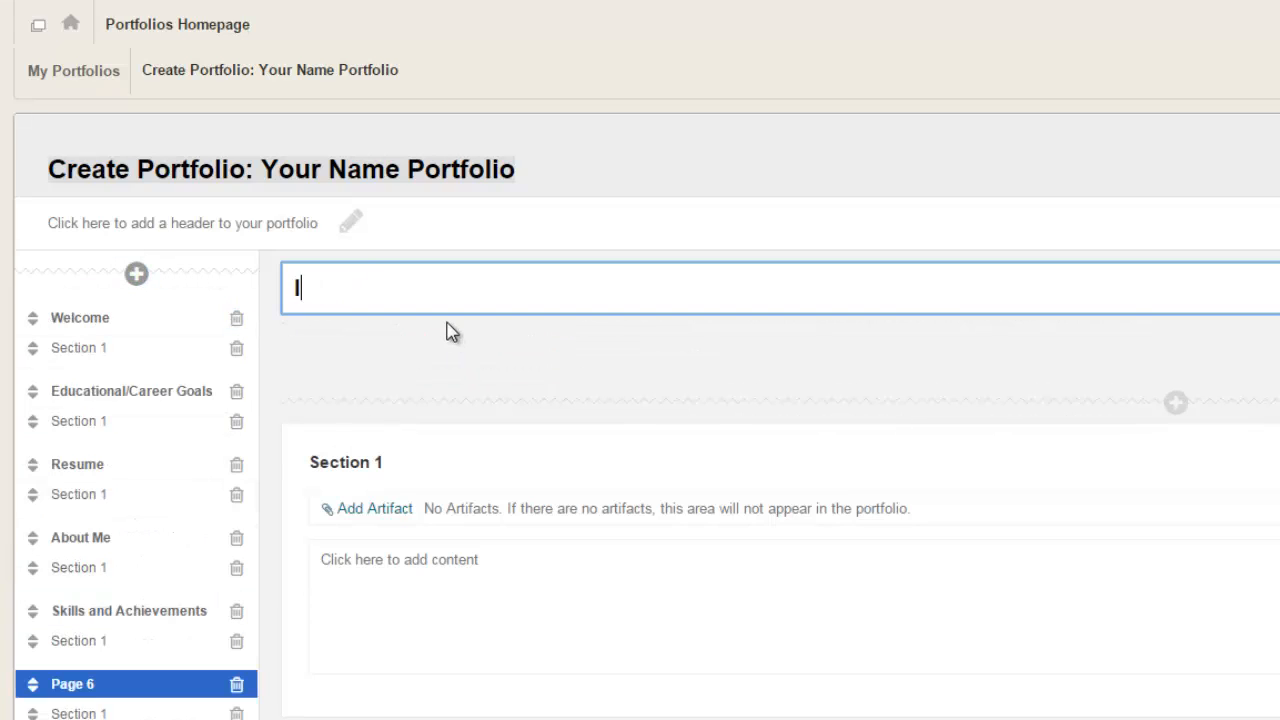
{"action": "type", "text": "nterestes"}
{"action": "key", "text": "BackSpace"}
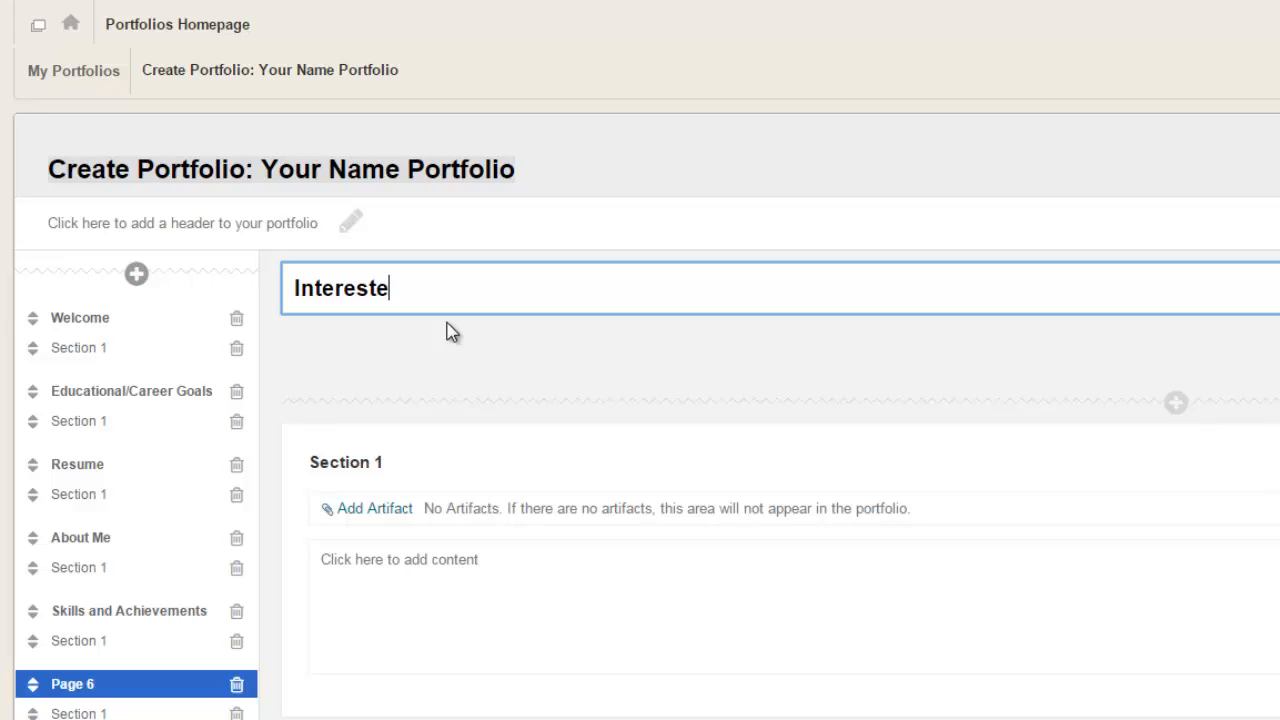
{"action": "key", "text": "BackSpace"}
{"action": "type", "text": "s"}
{"action": "key", "text": "Return"}
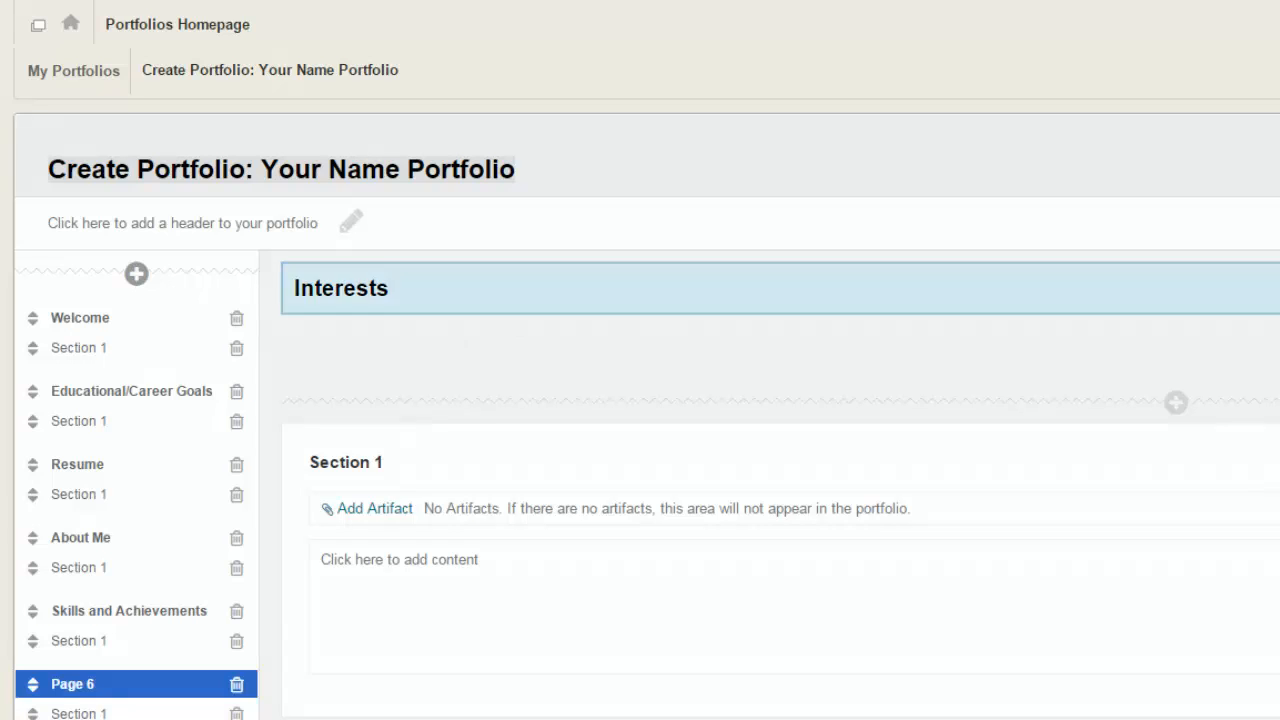
Add a seventh page titled "Contact Information" and move the About Me page after it.
{"action": "left_click", "coordinate": [136, 274]}
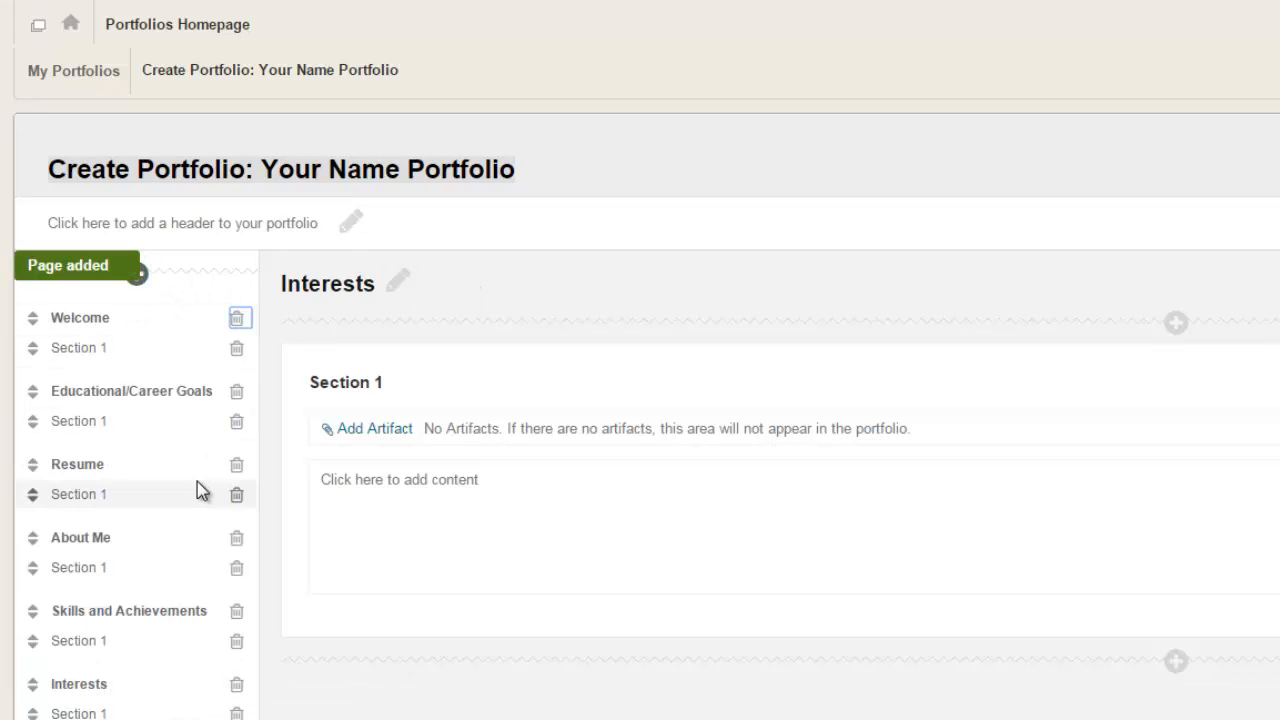
{"action": "key", "text": "BackSpace"}
{"action": "key", "text": "BackSpace"}
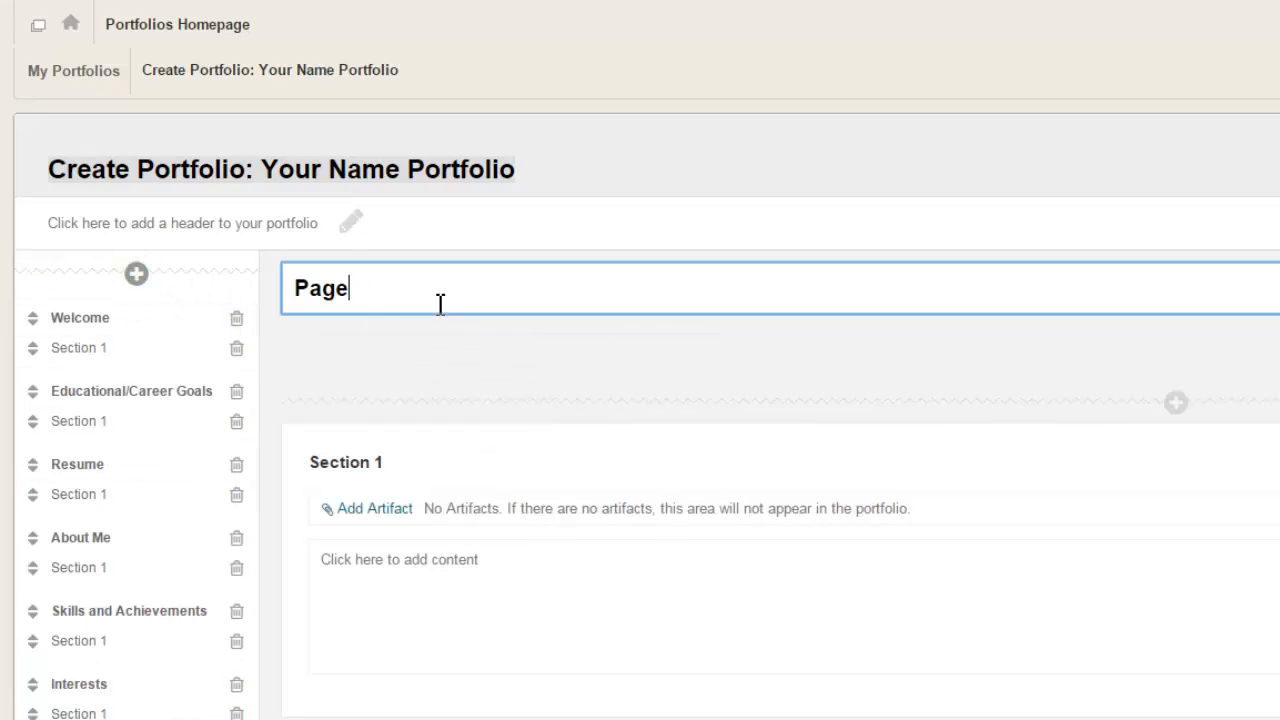
{"action": "key", "text": "BackSpace"}
{"action": "key", "text": "BackSpace"}
{"action": "key", "text": "BackSpace"}
{"action": "key", "text": "BackSpace"}
{"action": "type", "text": "Contact "}
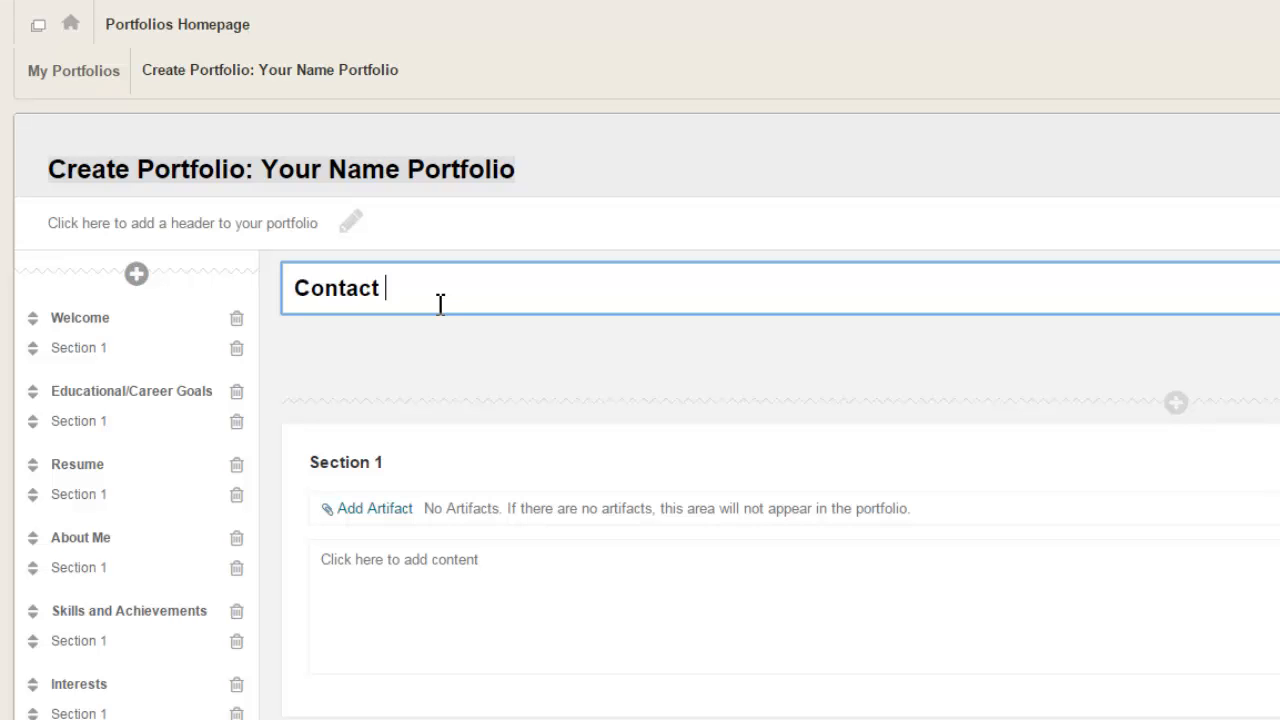
{"action": "type", "text": "Information"}
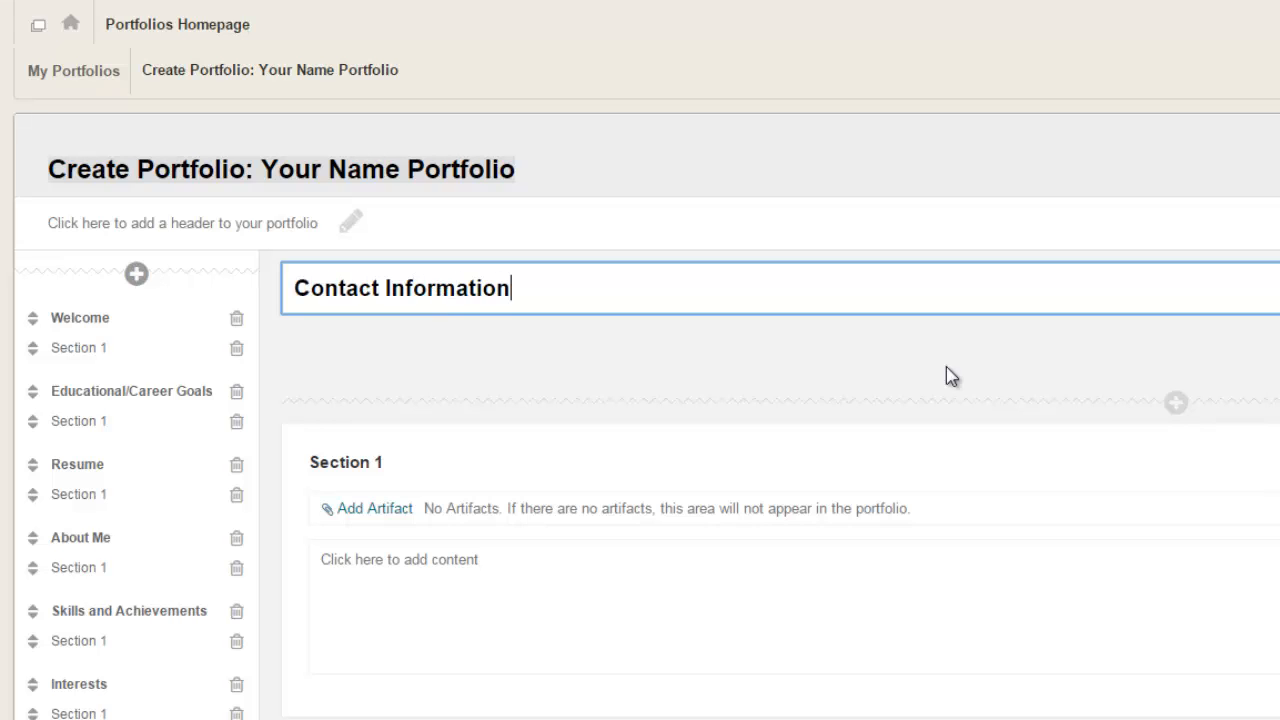
{"action": "key", "text": "Return"}
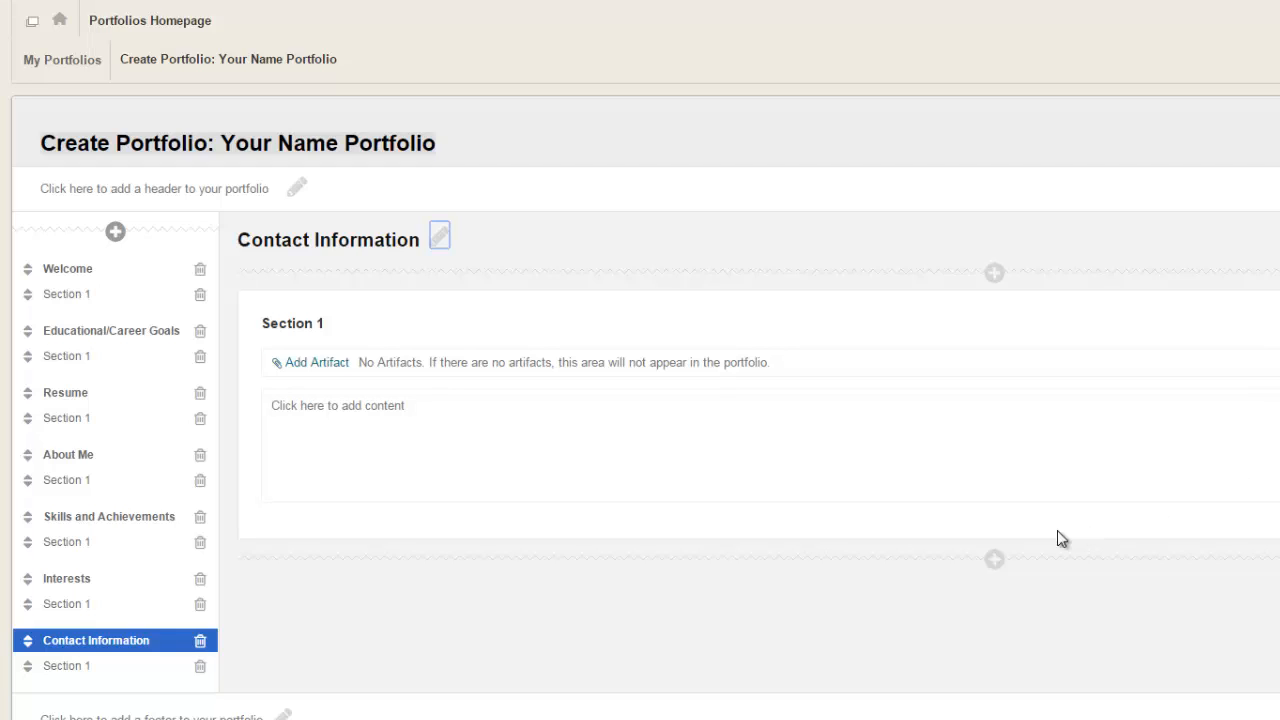
{"action": "left_click", "coordinate": [30, 466]}
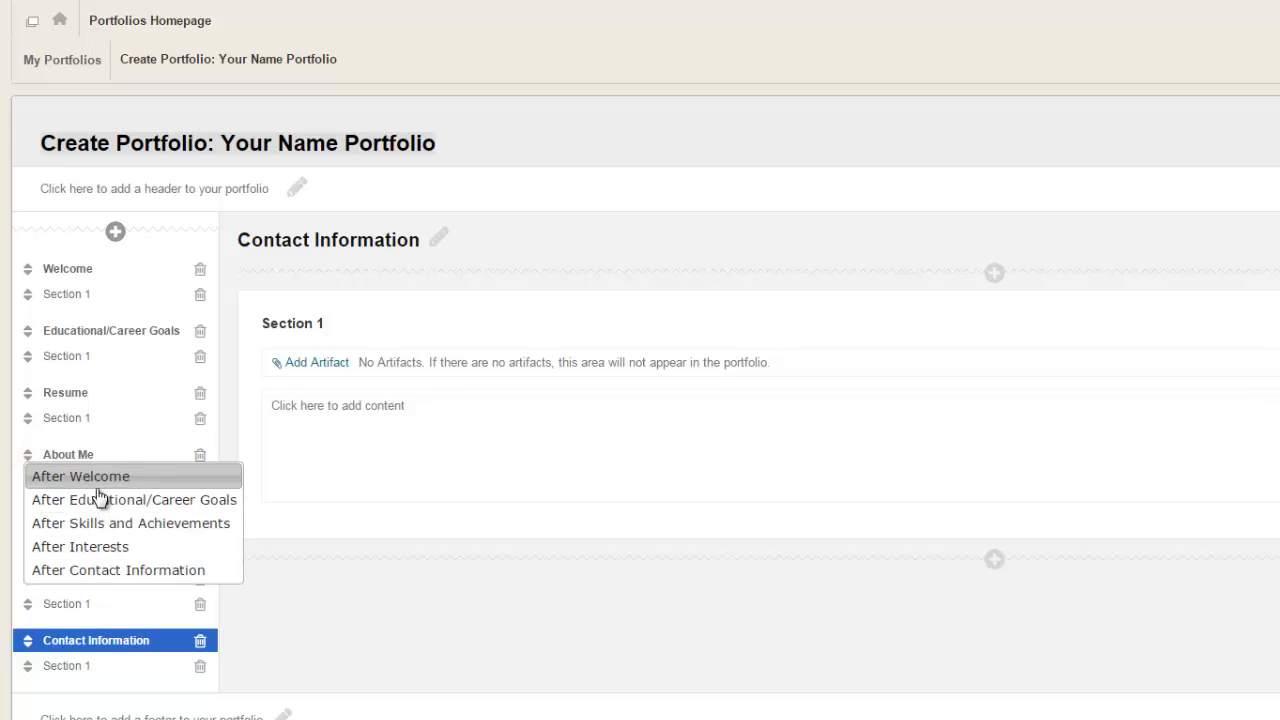
{"action": "left_click", "coordinate": [101, 570]}
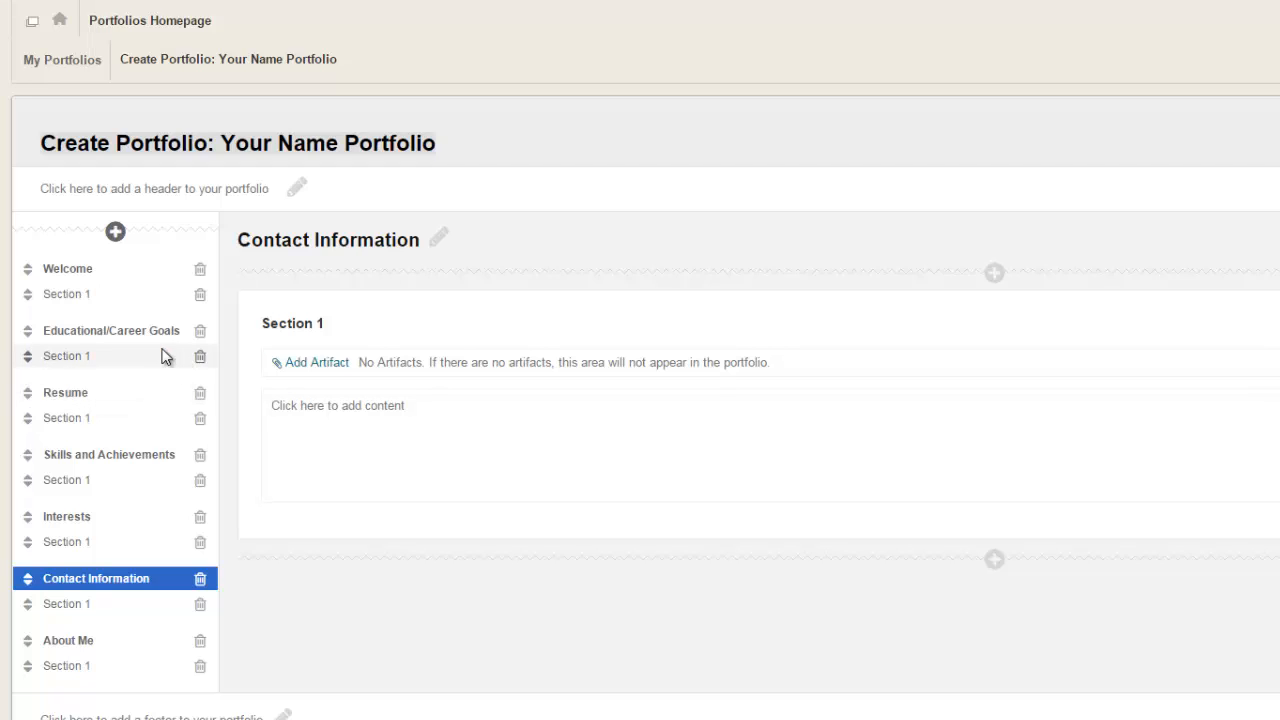
Add an eighth page titled "References" and move it directly after the Resume page.
{"action": "left_click", "coordinate": [116, 236]}
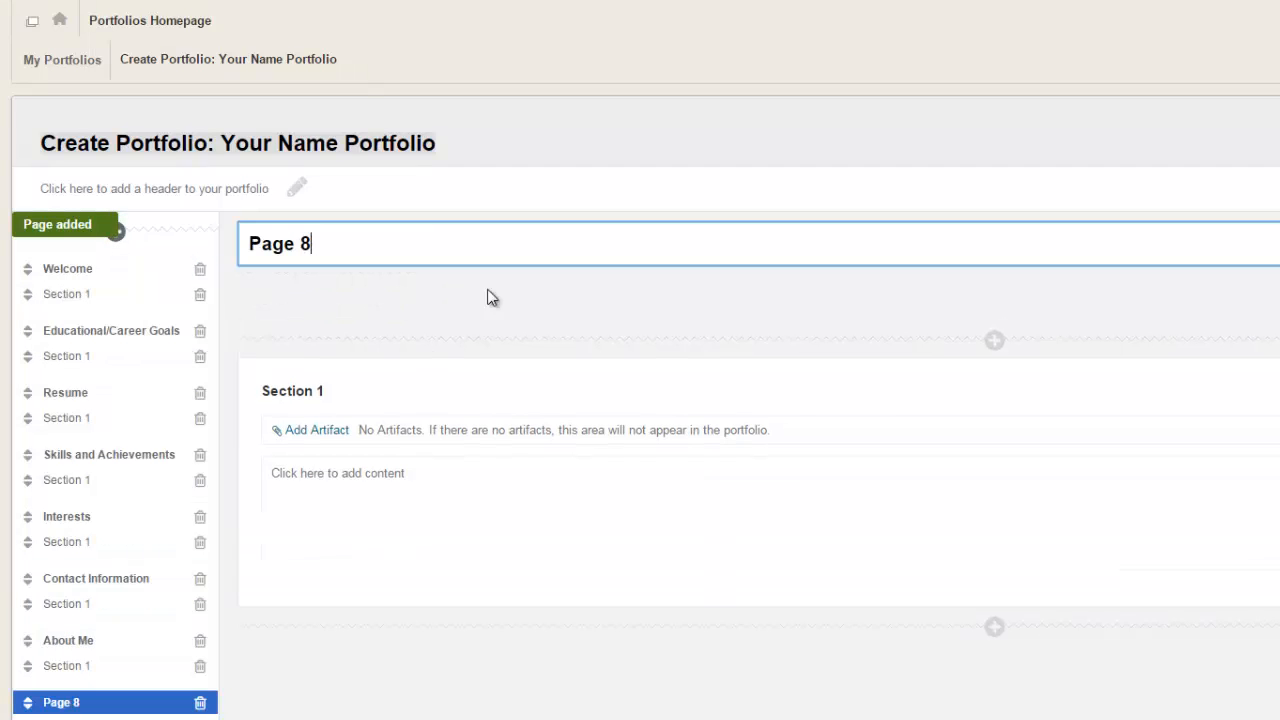
{"action": "key", "text": "BackSpace"}
{"action": "key", "text": "BackSpace"}
{"action": "key", "text": "BackSpace"}
{"action": "key", "text": "BackSpace"}
{"action": "key", "text": "BackSpace"}
{"action": "key", "text": "BackSpace"}
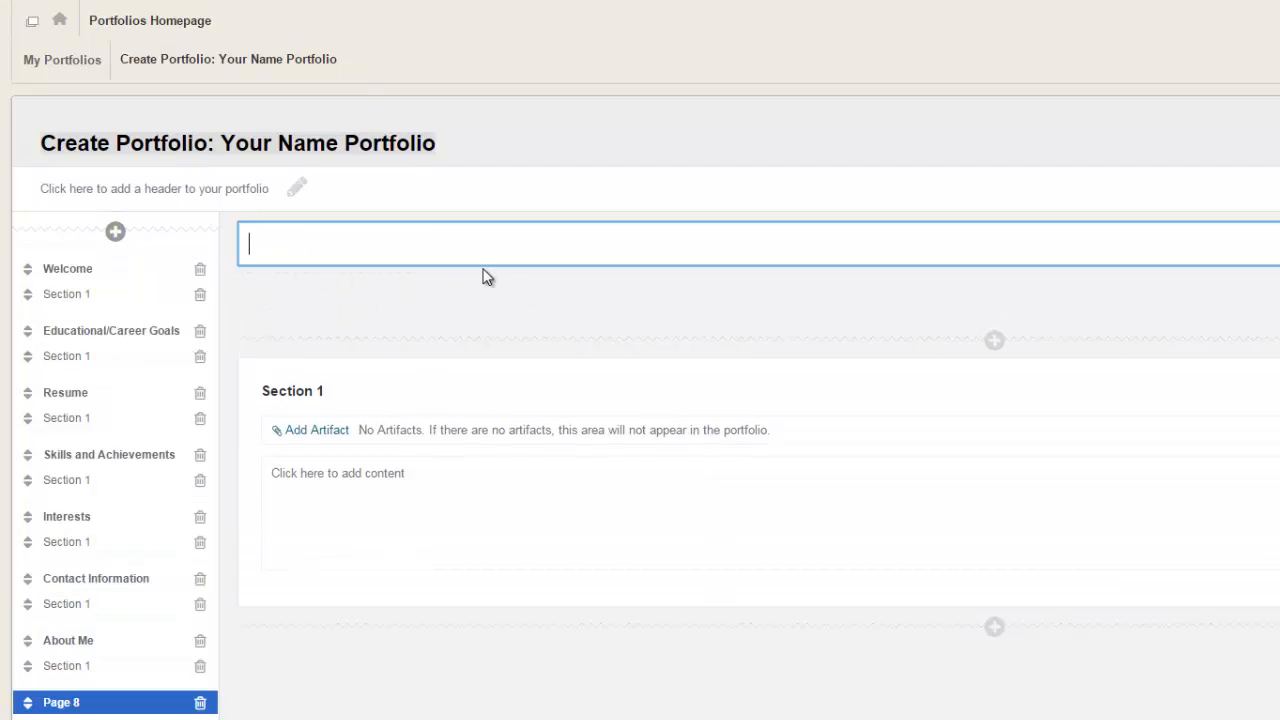
{"action": "type", "text": "References"}
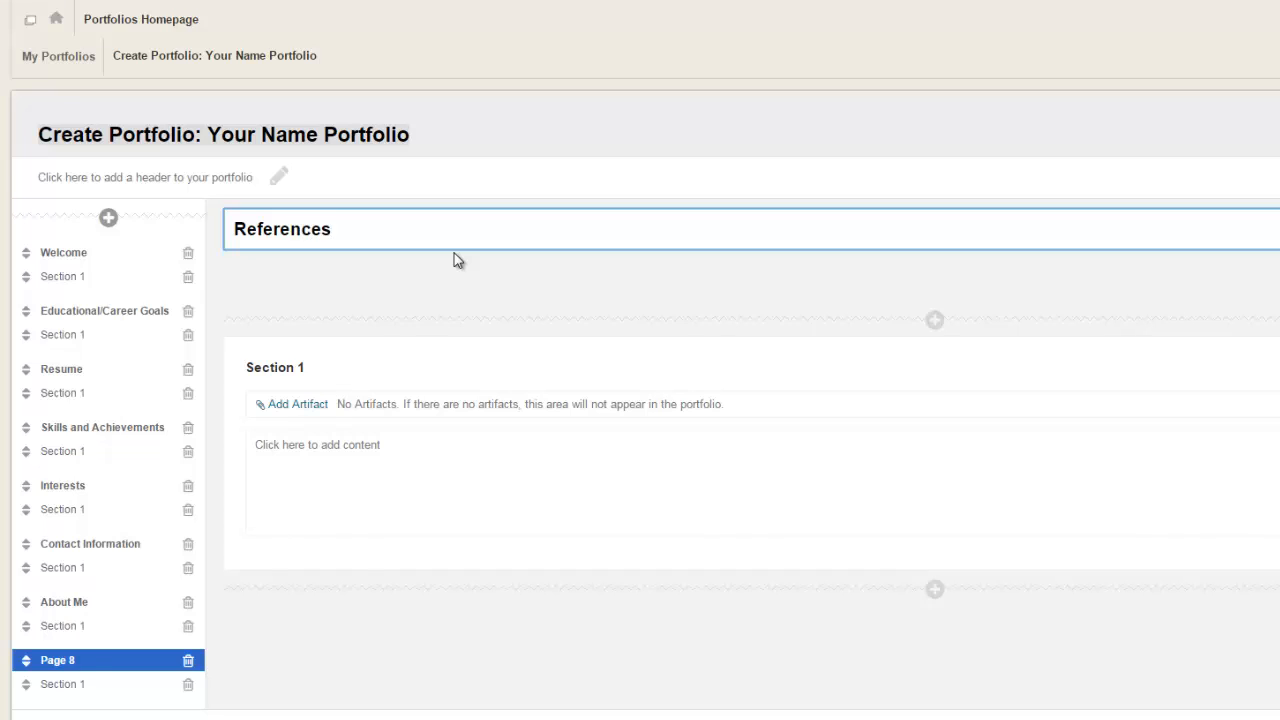
{"action": "key", "text": "Return"}
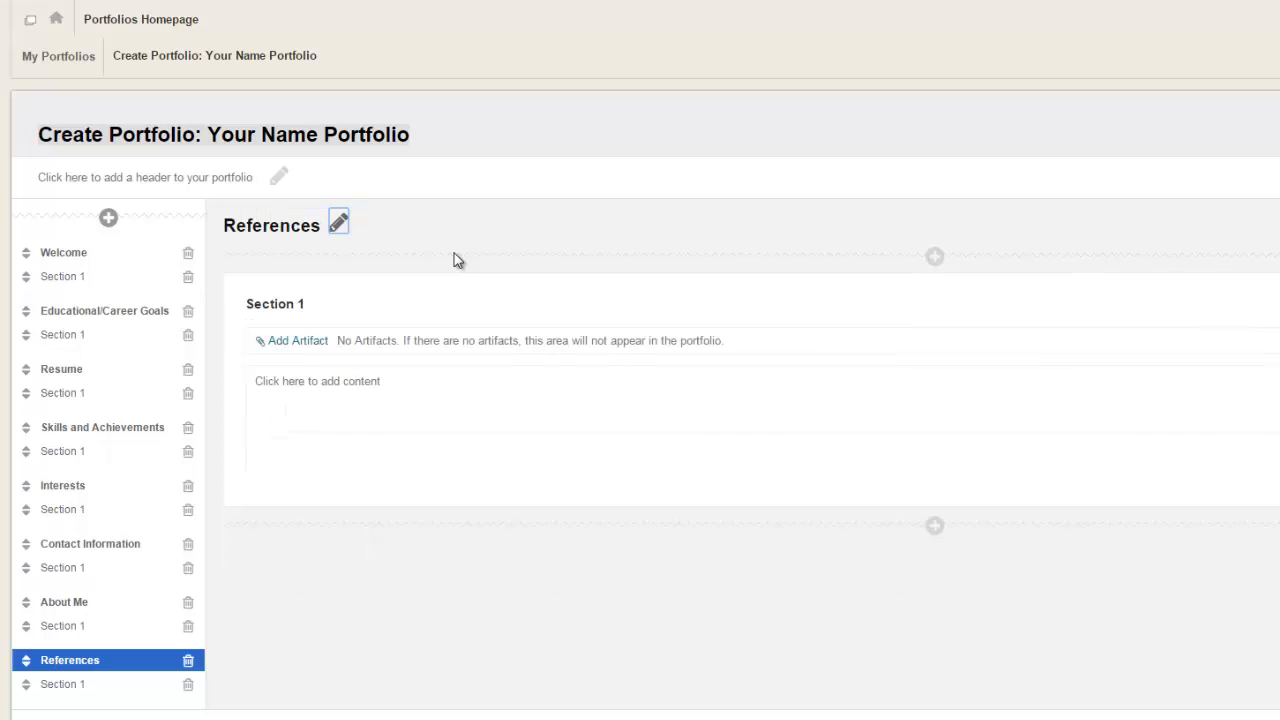
{"action": "left_click", "coordinate": [27, 661]}
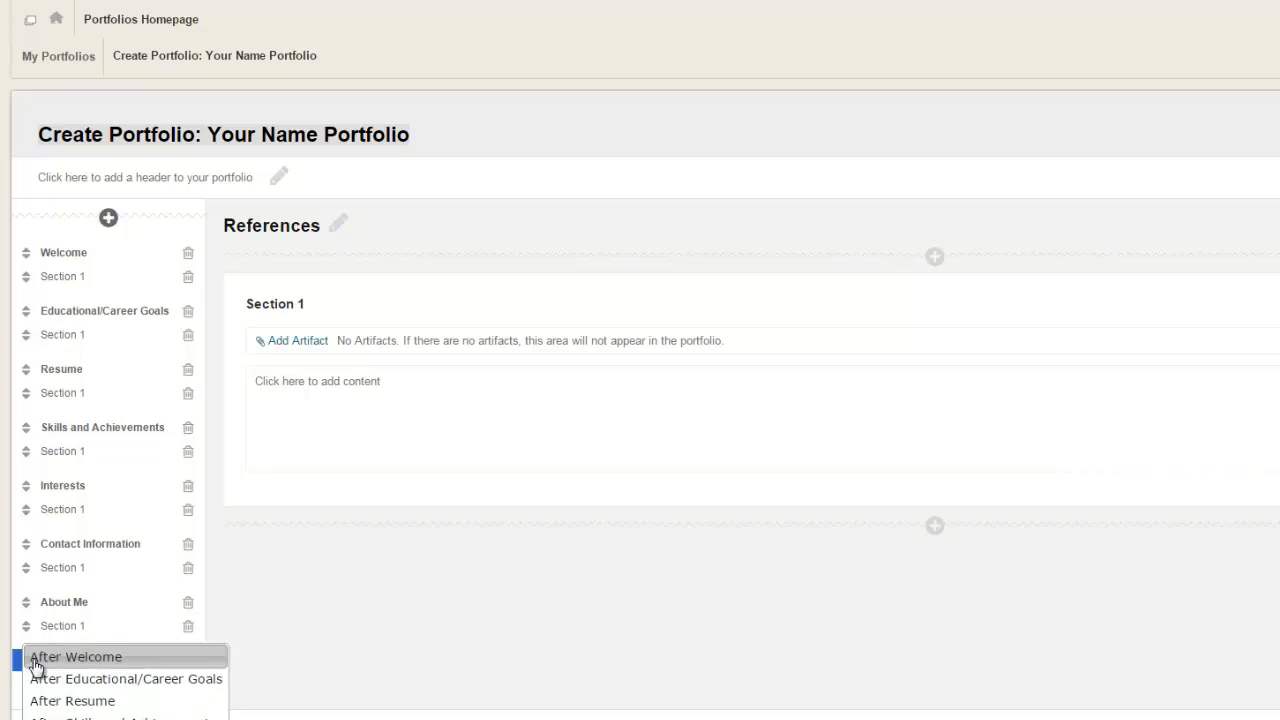
{"action": "left_click", "coordinate": [72, 701]}
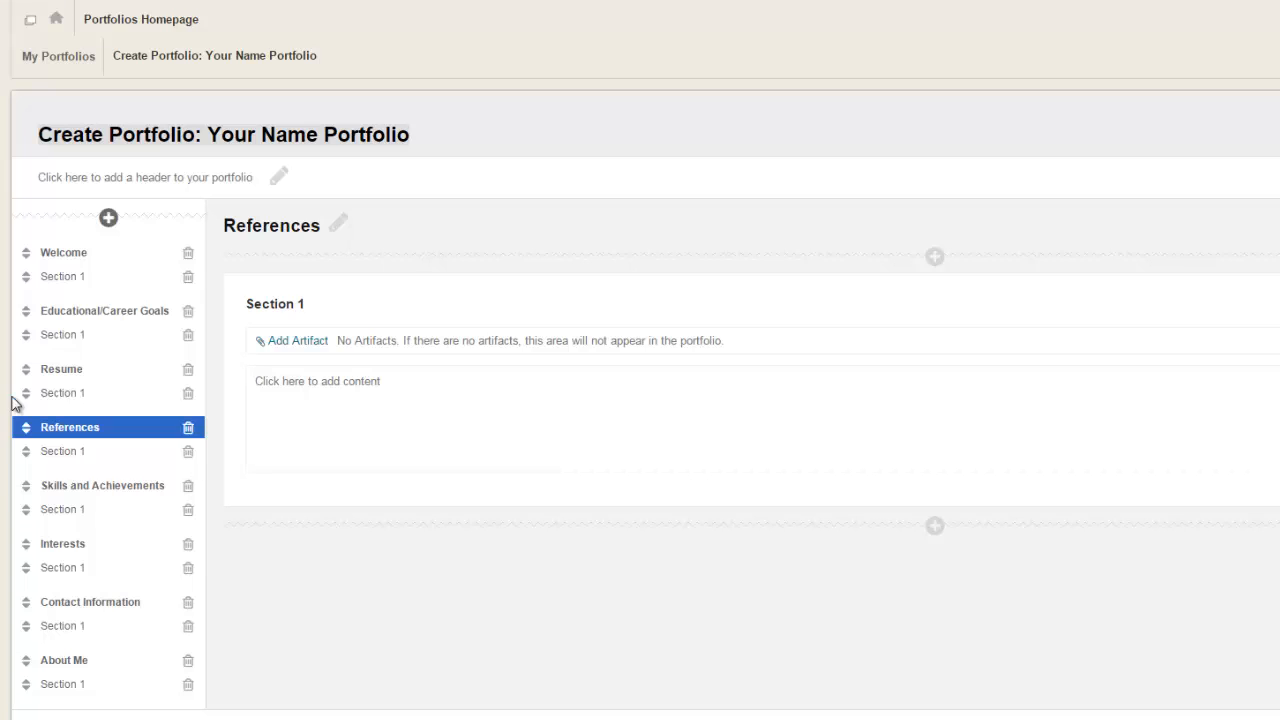
Add a ninth page to the portfolio and delete it again.
{"action": "left_click", "coordinate": [109, 179]}
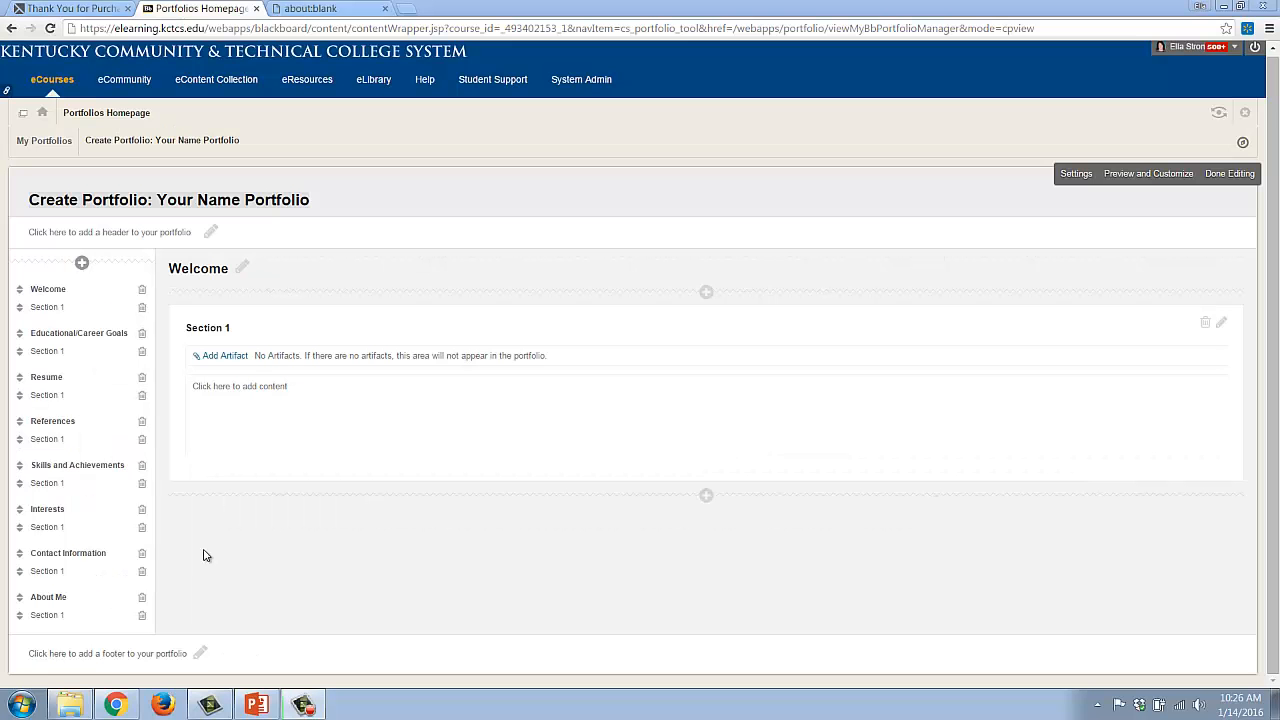
{"action": "left_click", "coordinate": [82, 263]}
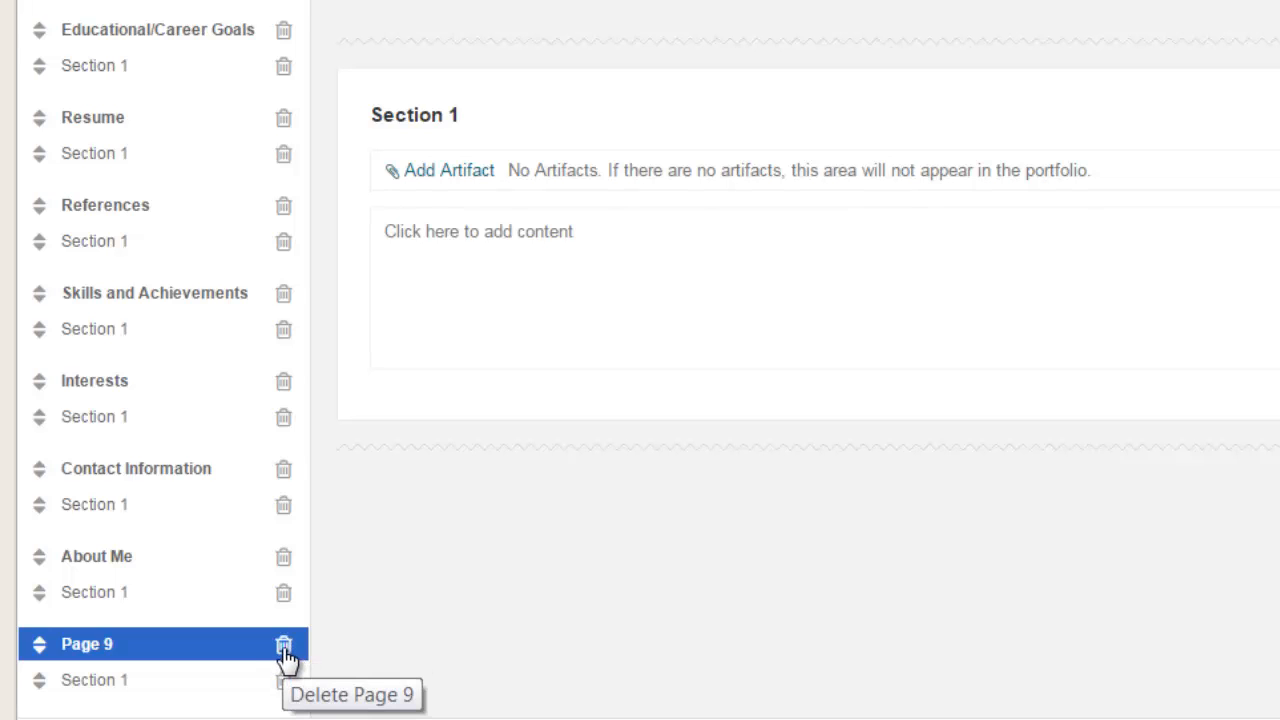
{"action": "left_click", "coordinate": [285, 652]}
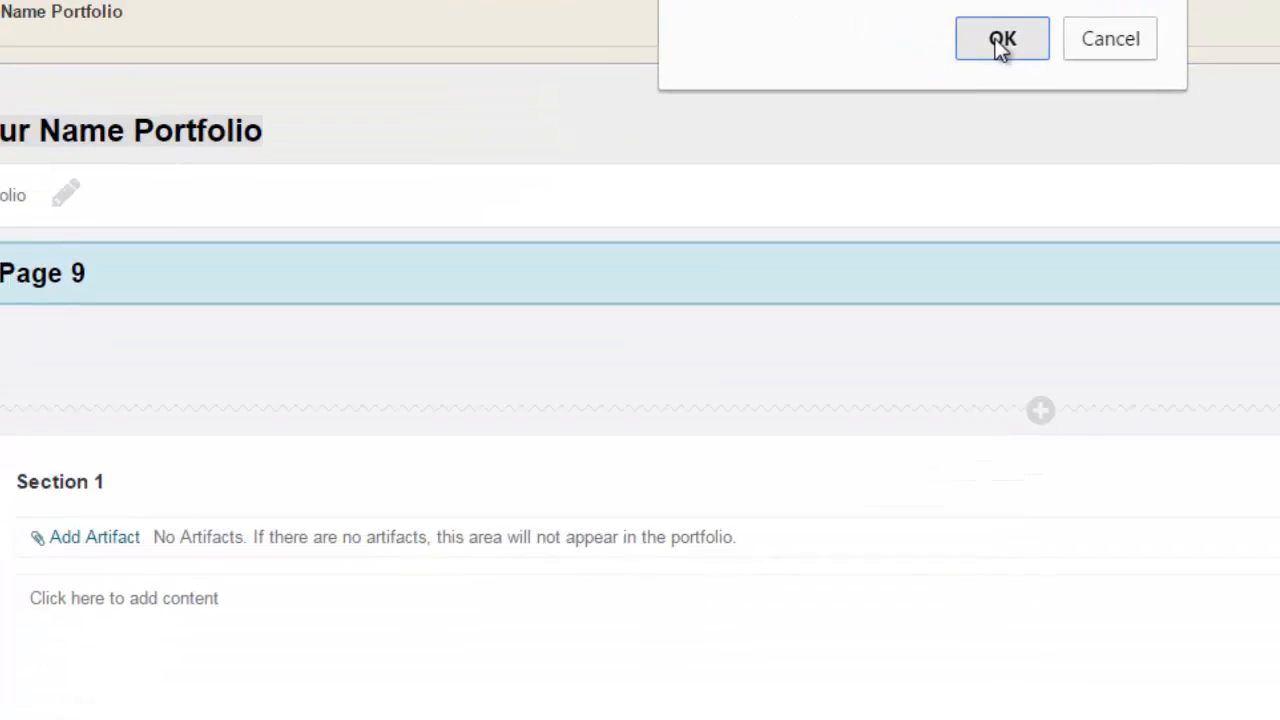
{"action": "left_click", "coordinate": [824, 238]}
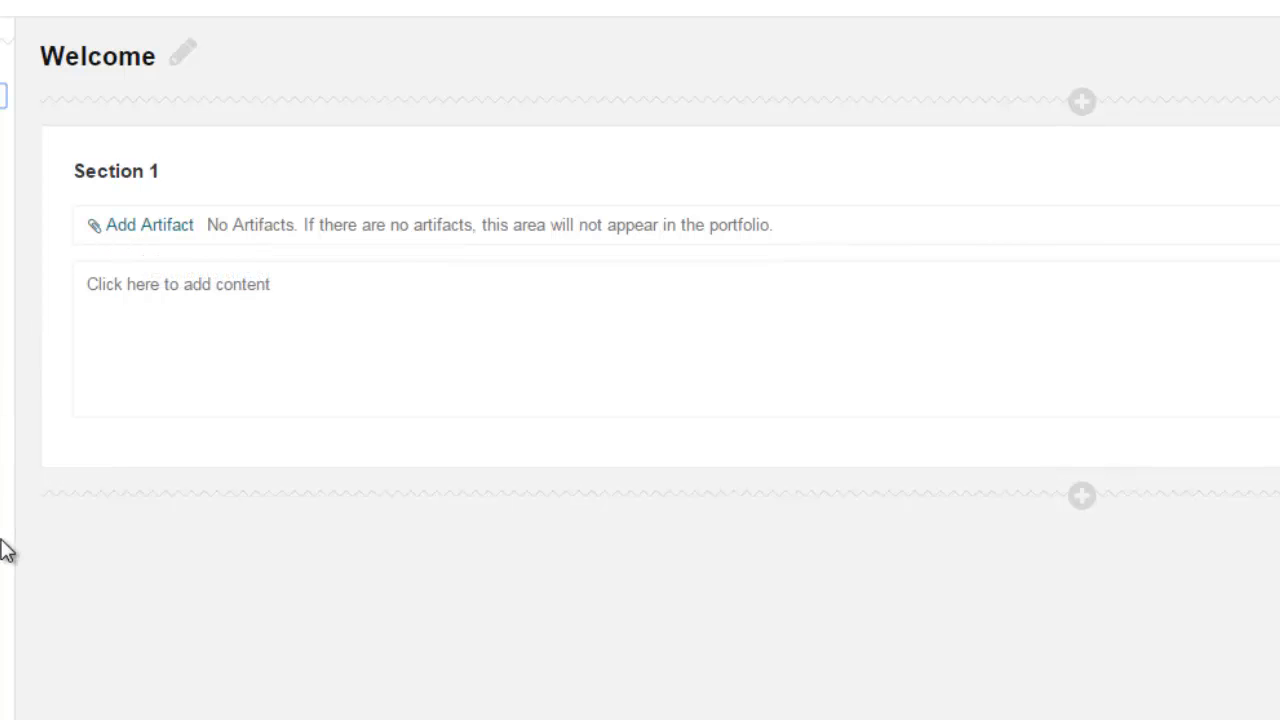
Open the References page for editing and retitle its first section "Reference 1 Name".
{"action": "left_click", "coordinate": [4, 351]}
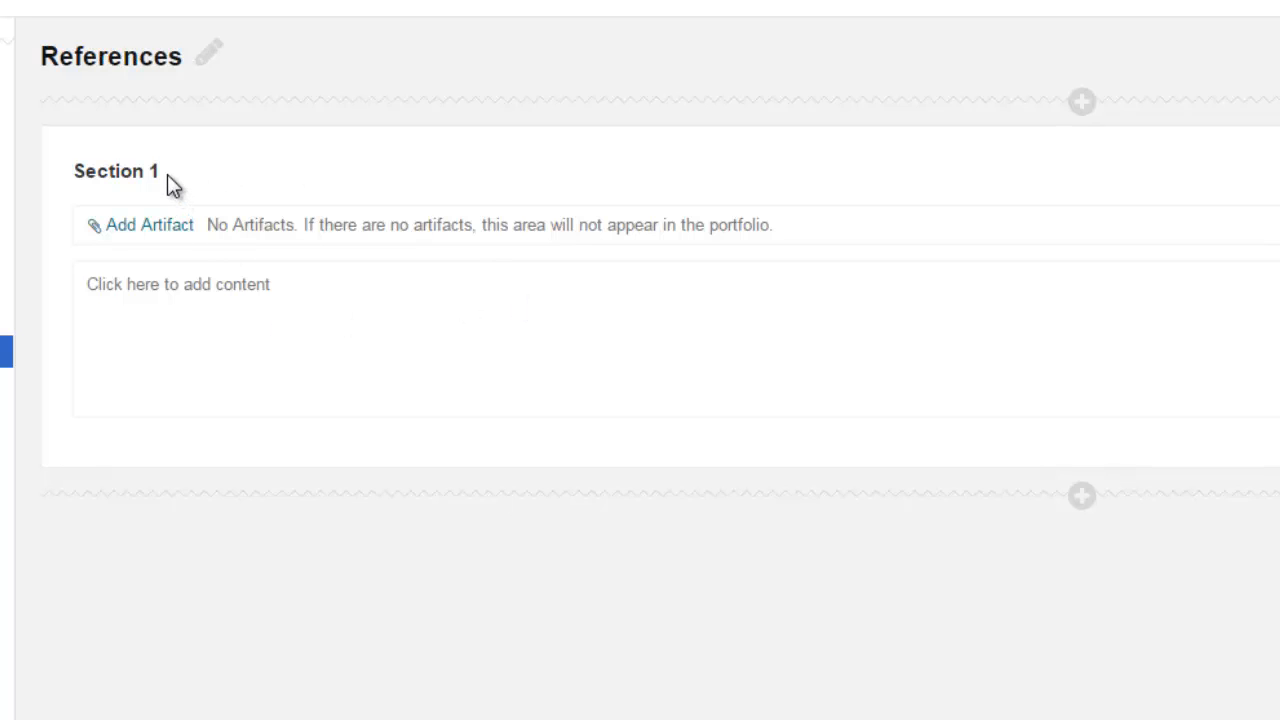
{"action": "left_click", "coordinate": [283, 281]}
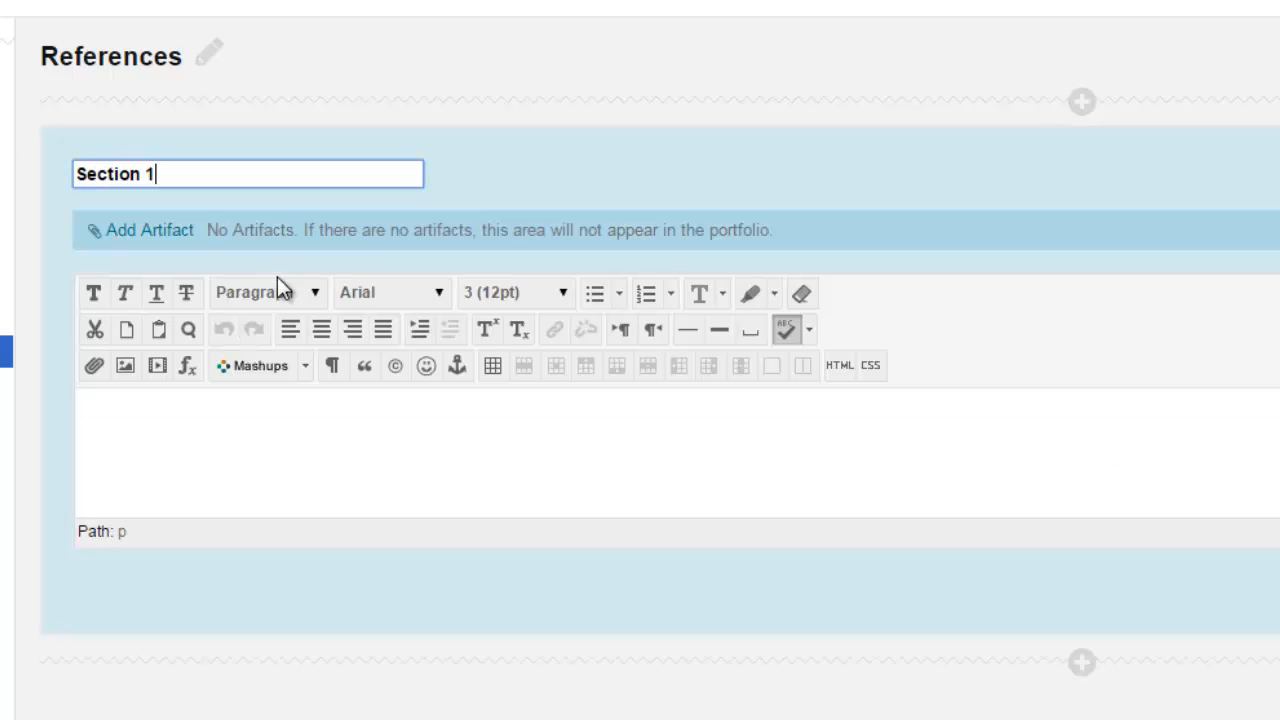
{"action": "key", "text": "BackSpace"}
{"action": "key", "text": "BackSpace"}
{"action": "key", "text": "BackSpace"}
{"action": "key", "text": "BackSpace"}
{"action": "key", "text": "BackSpace"}
{"action": "key", "text": "BackSpace"}
{"action": "key", "text": "BackSpace"}
{"action": "key", "text": "BackSpace"}
{"action": "key", "text": "BackSpace"}
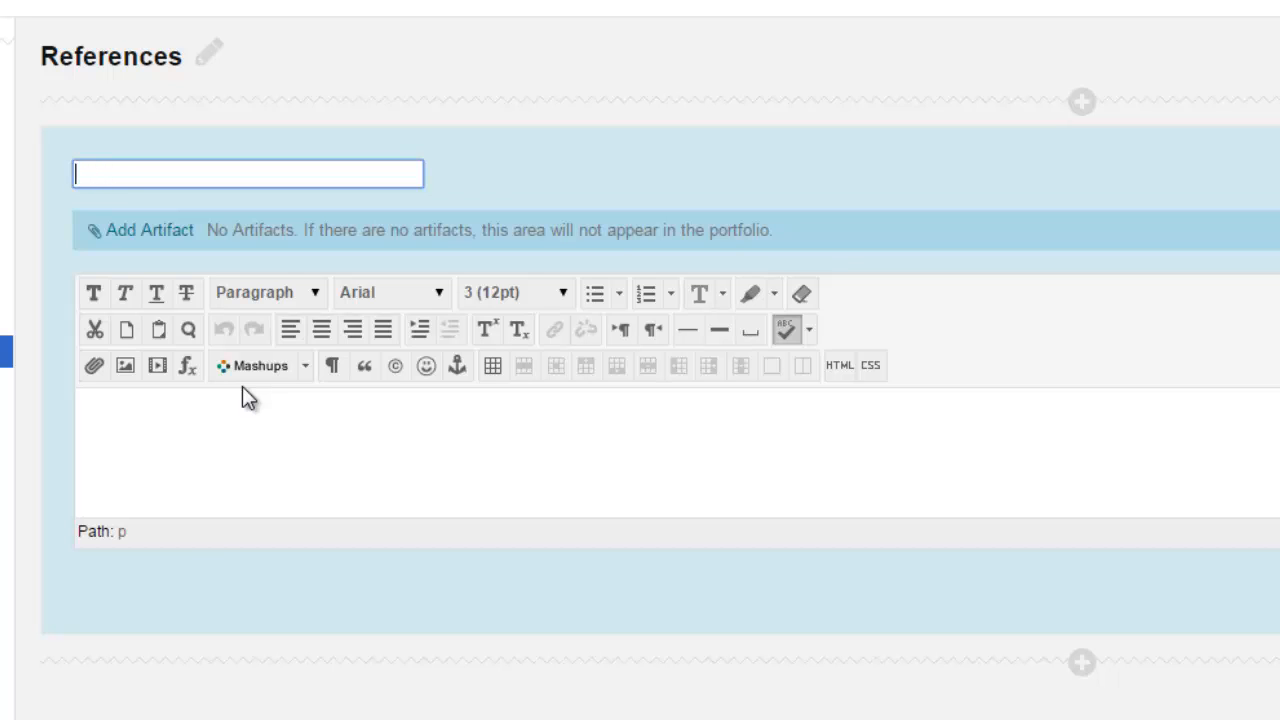
{"action": "type", "text": "Reference 1 Name"}
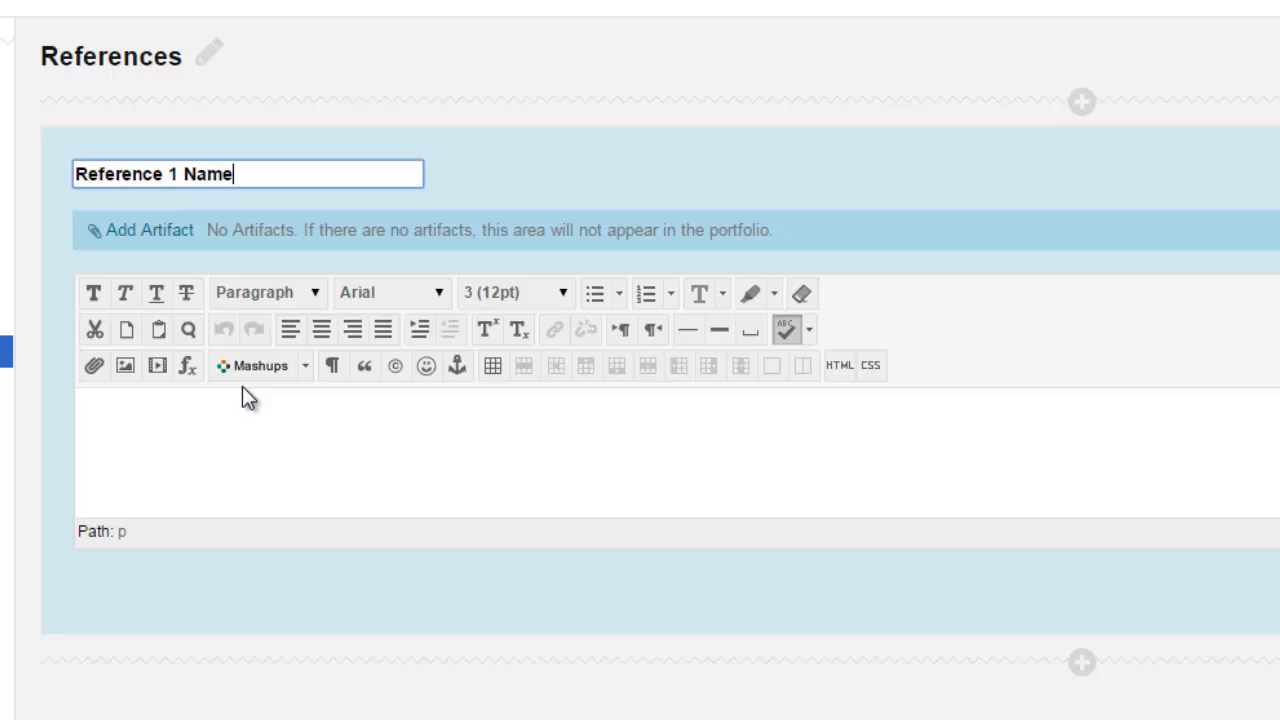
Enter "Contact" as the content of the Reference 1 Name section and save the section.
{"action": "left_click", "coordinate": [199, 404]}
{"action": "type", "text": "Contact"}
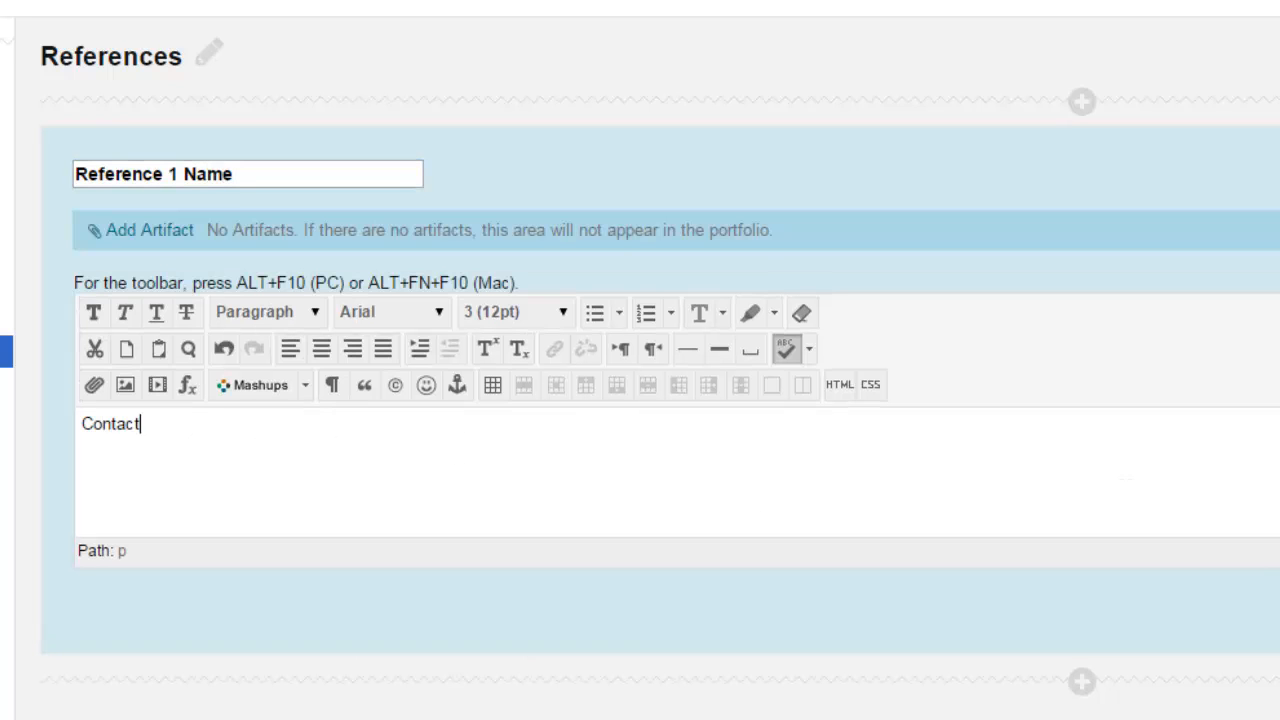
{"action": "left_click", "coordinate": [1279, 610]}
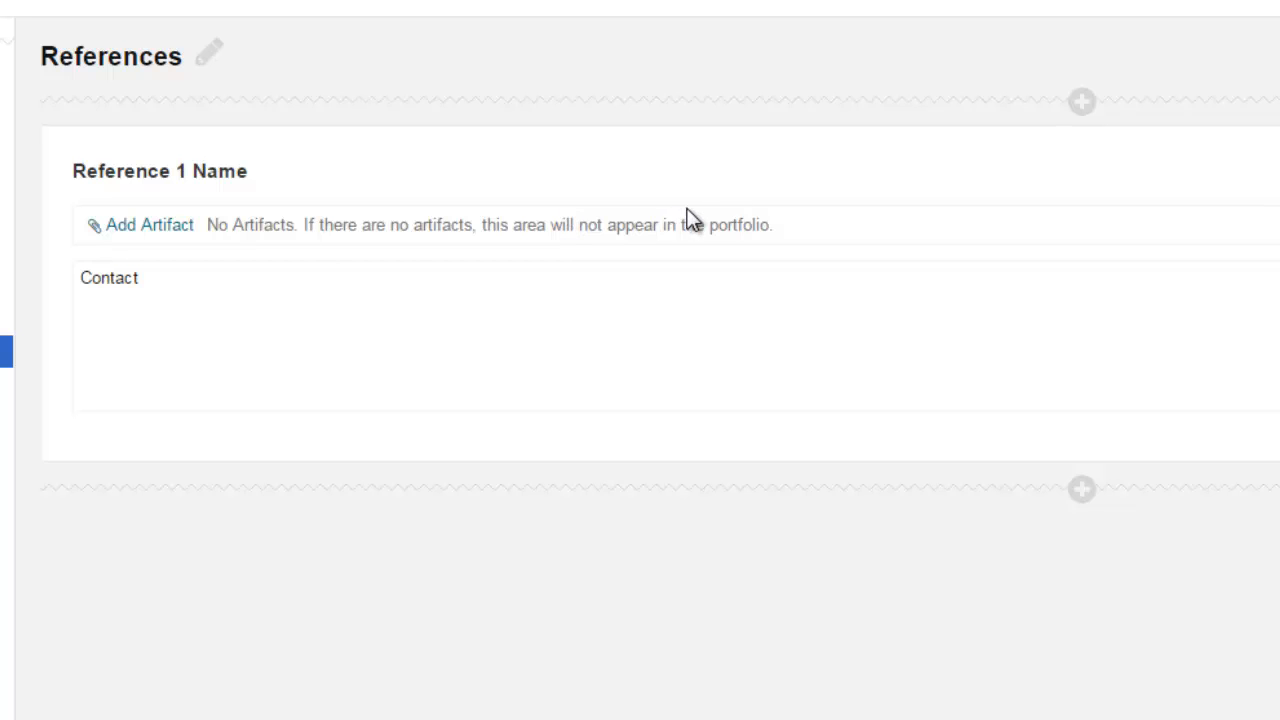
Add a section below Reference 1 Name titled "Reference 2 Name" with the content "Contact" and save it.
{"action": "left_click", "coordinate": [1080, 493]}
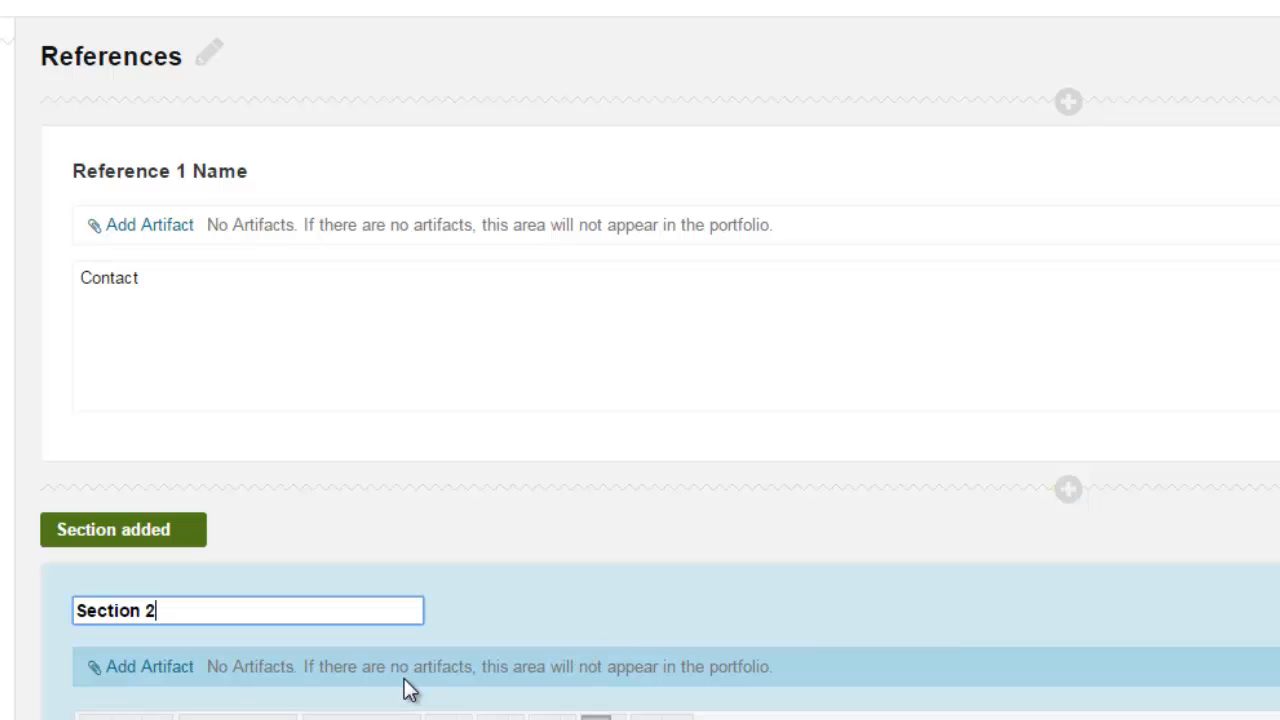
{"action": "scroll", "coordinate": [870, 327], "scroll_direction": "down", "scroll_amount": 3}
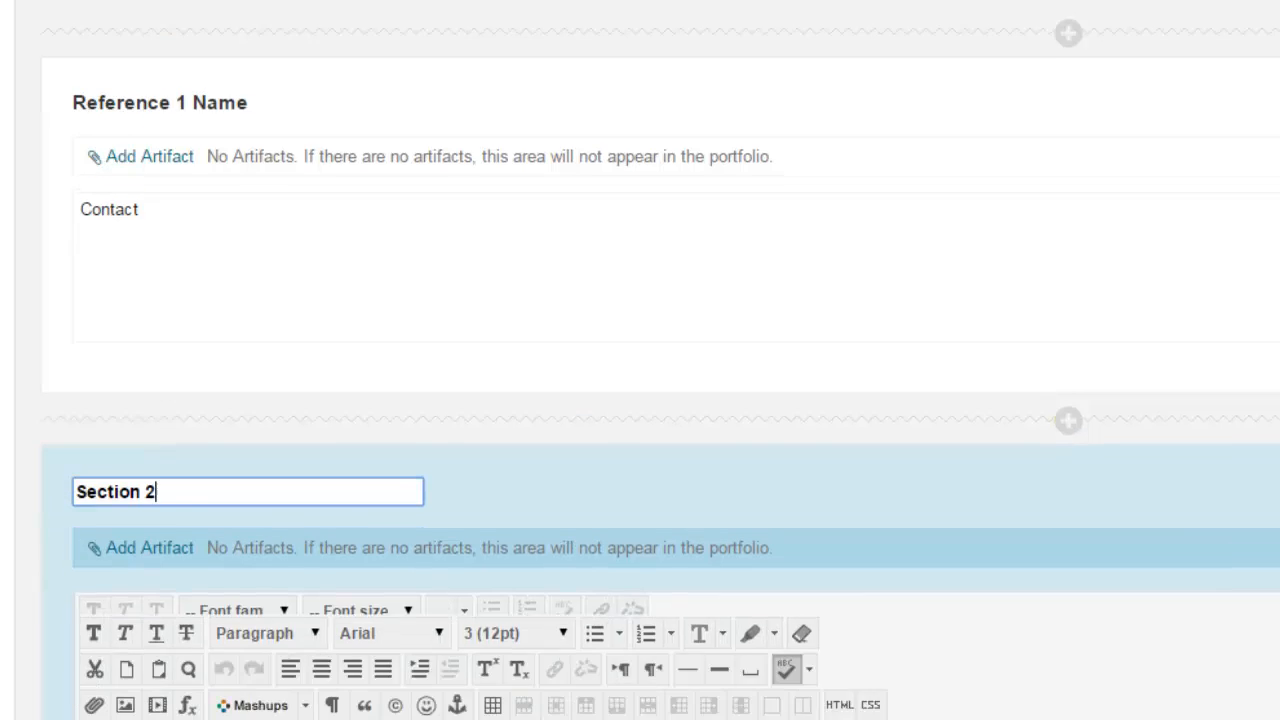
{"action": "key", "text": "BackSpace"}
{"action": "key", "text": "BackSpace"}
{"action": "key", "text": "BackSpace"}
{"action": "key", "text": "BackSpace"}
{"action": "key", "text": "BackSpace"}
{"action": "key", "text": "BackSpace"}
{"action": "key", "text": "BackSpace"}
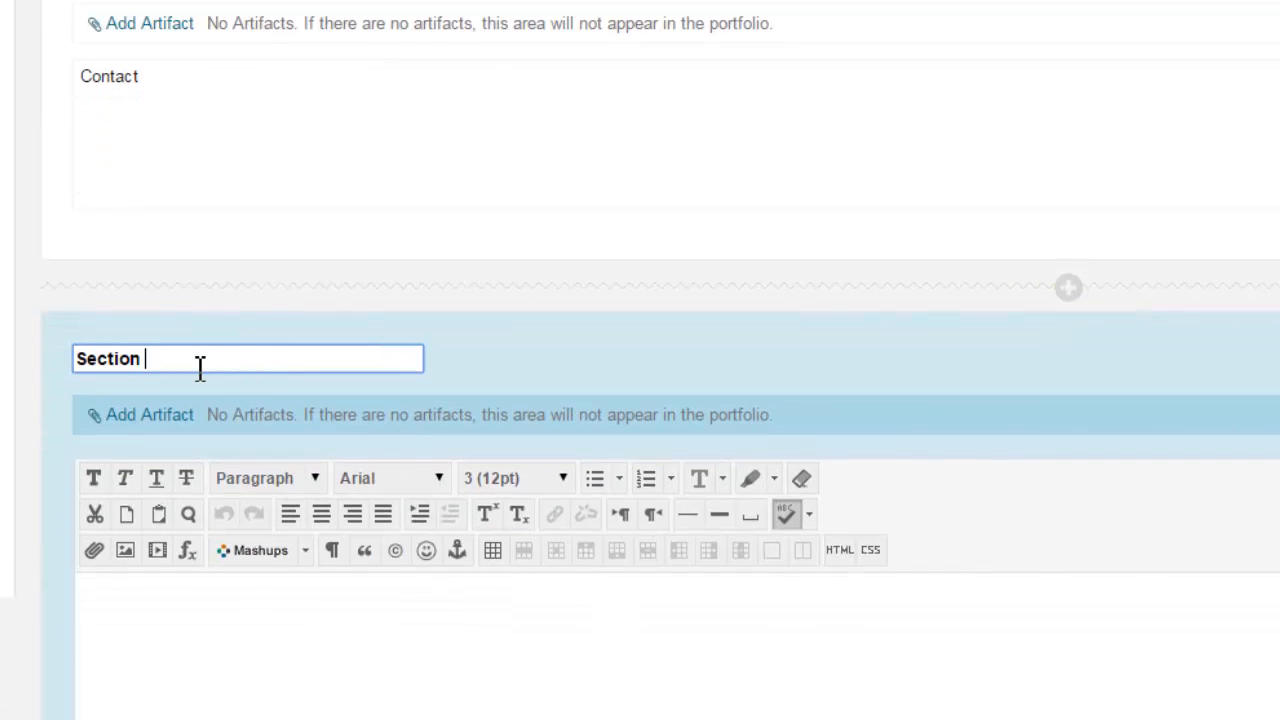
{"action": "key", "text": "BackSpace"}
{"action": "key", "text": "BackSpace"}
{"action": "type", "text": "Ref"}
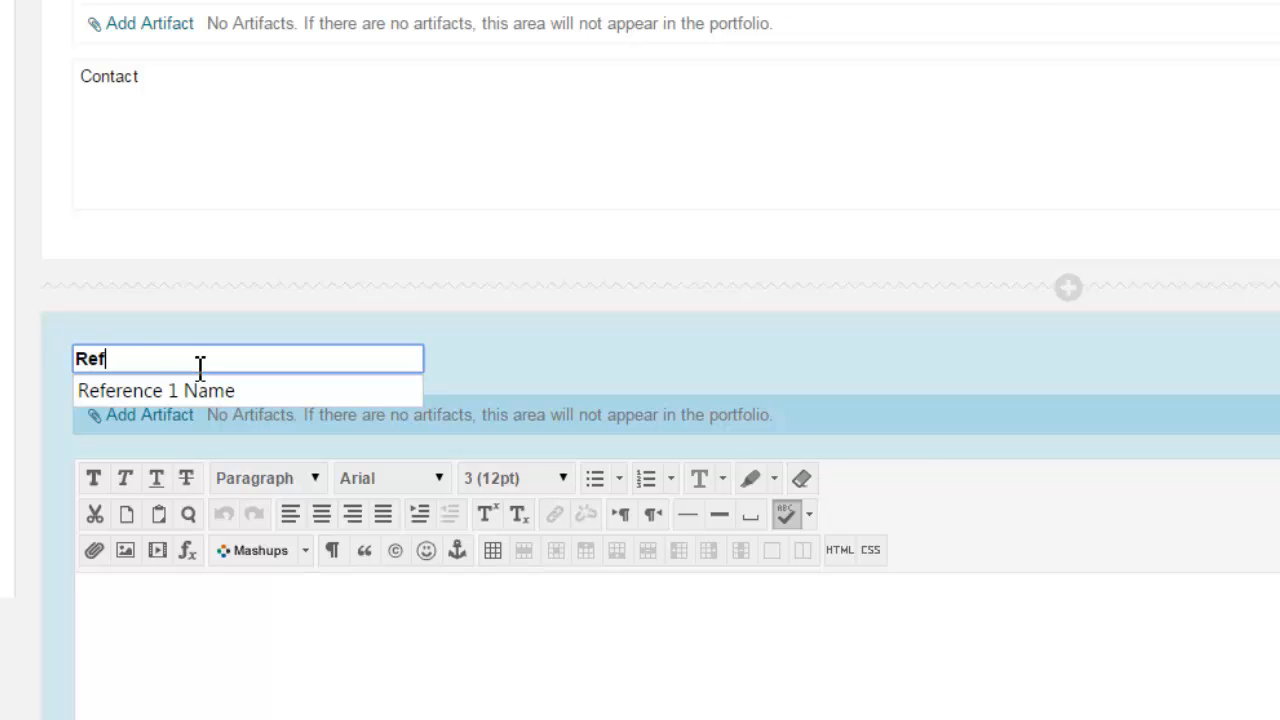
{"action": "type", "text": "erence 2 "}
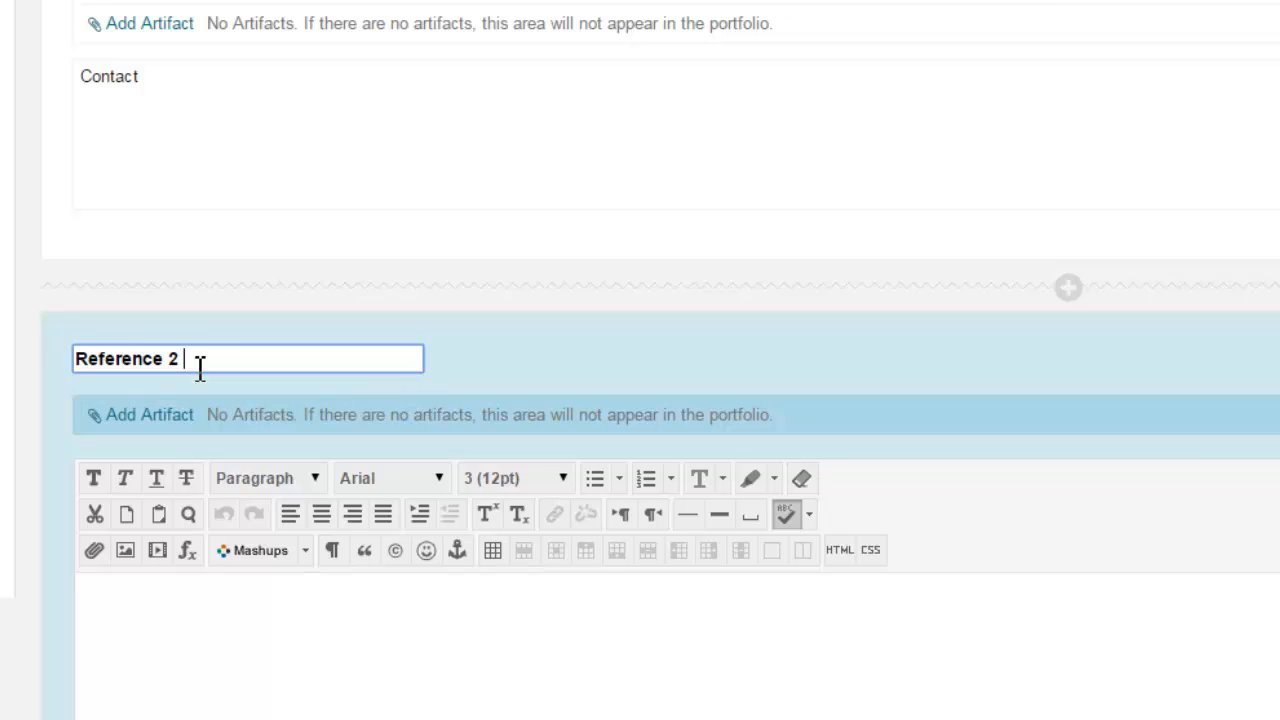
{"action": "type", "text": "Name"}
{"action": "left_click", "coordinate": [163, 588]}
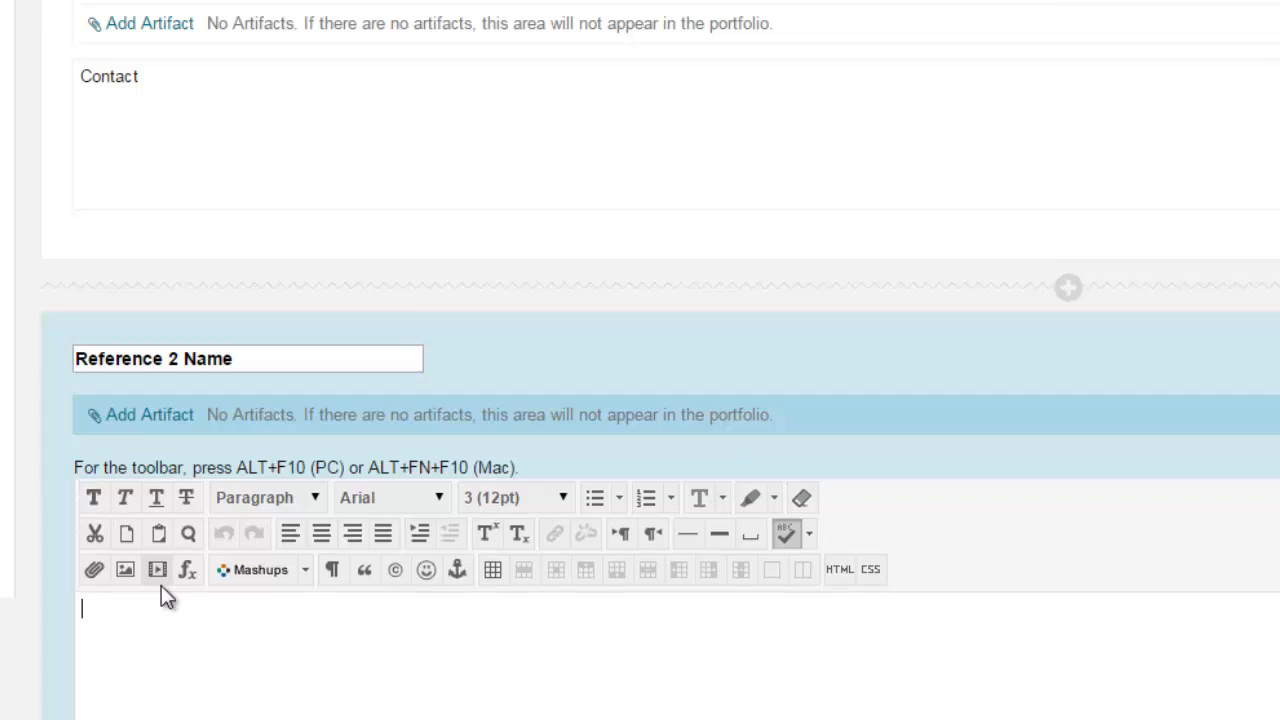
{"action": "type", "text": "Contact"}
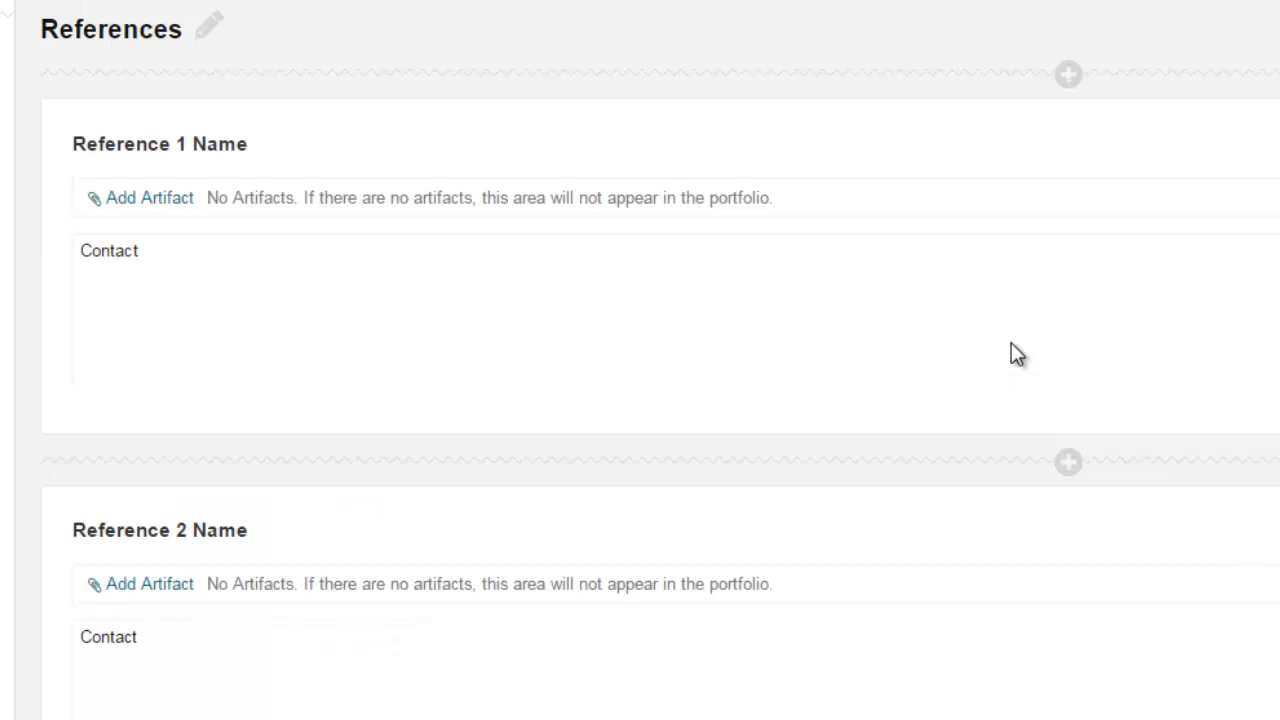
Add a new section above Reference 1 Name on the References page and title it "Intro".
{"action": "left_click", "coordinate": [1068, 76]}
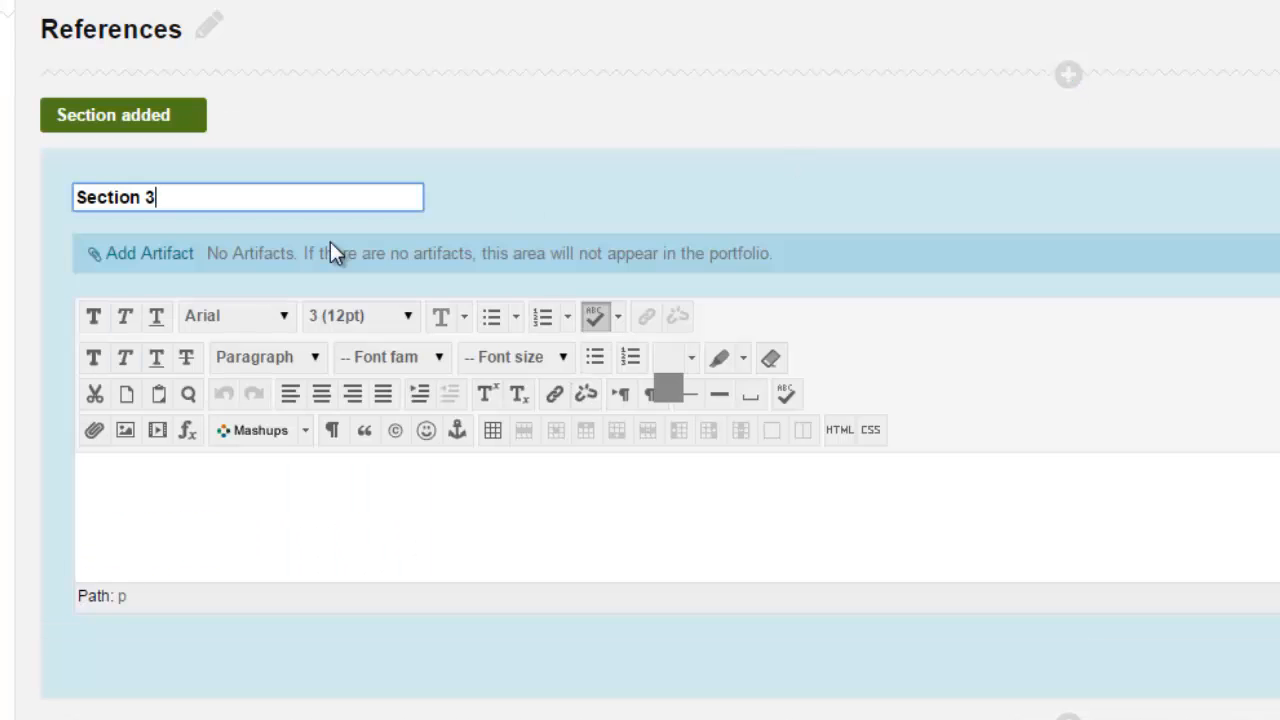
{"action": "key", "text": "BackSpace"}
{"action": "key", "text": "BackSpace"}
{"action": "key", "text": "BackSpace"}
{"action": "key", "text": "BackSpace"}
{"action": "key", "text": "BackSpace"}
{"action": "key", "text": "BackSpace"}
{"action": "key", "text": "BackSpace"}
{"action": "key", "text": "BackSpace"}
{"action": "key", "text": "BackSpace"}
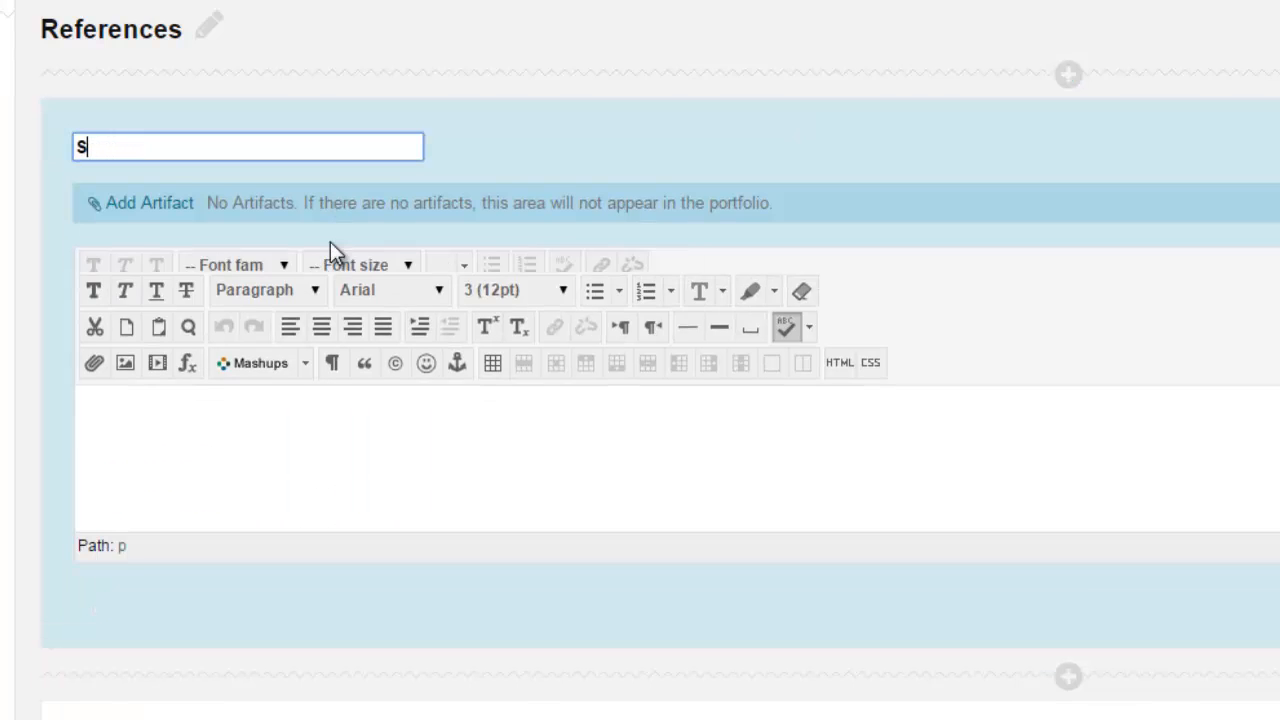
{"action": "type", "text": "Instro"}
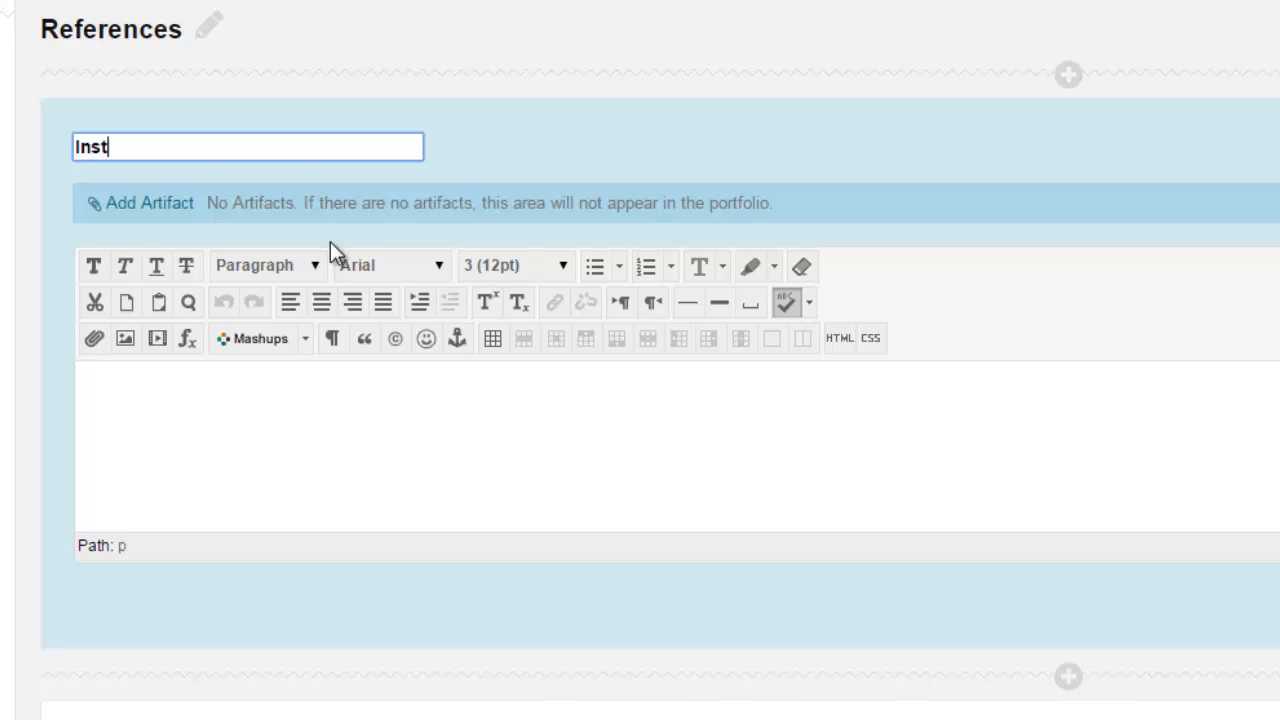
{"action": "key", "text": "BackSpace"}
{"action": "key", "text": "BackSpace"}
{"action": "key", "text": "BackSpace"}
{"action": "key", "text": "BackSpace"}
{"action": "type", "text": "tro"}
Enter "Statement" as the content of the Intro section and save the section.
{"action": "left_click", "coordinate": [287, 445]}
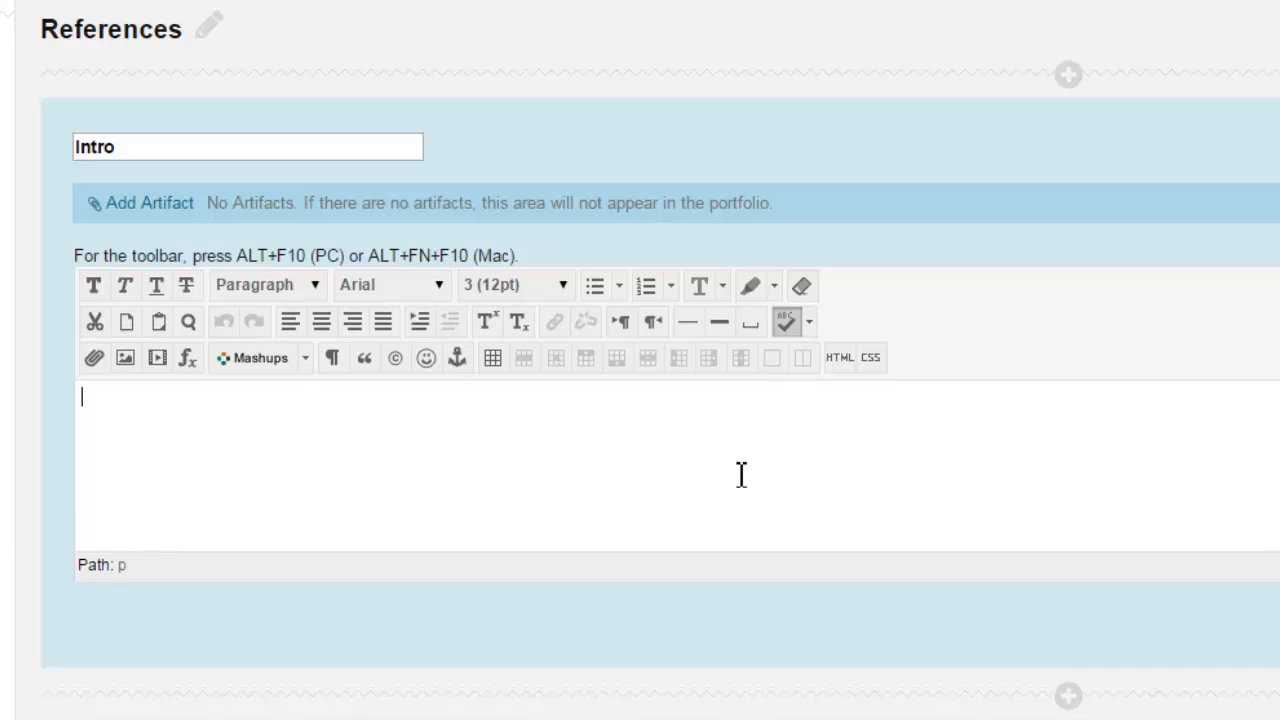
{"action": "type", "text": "Statement"}
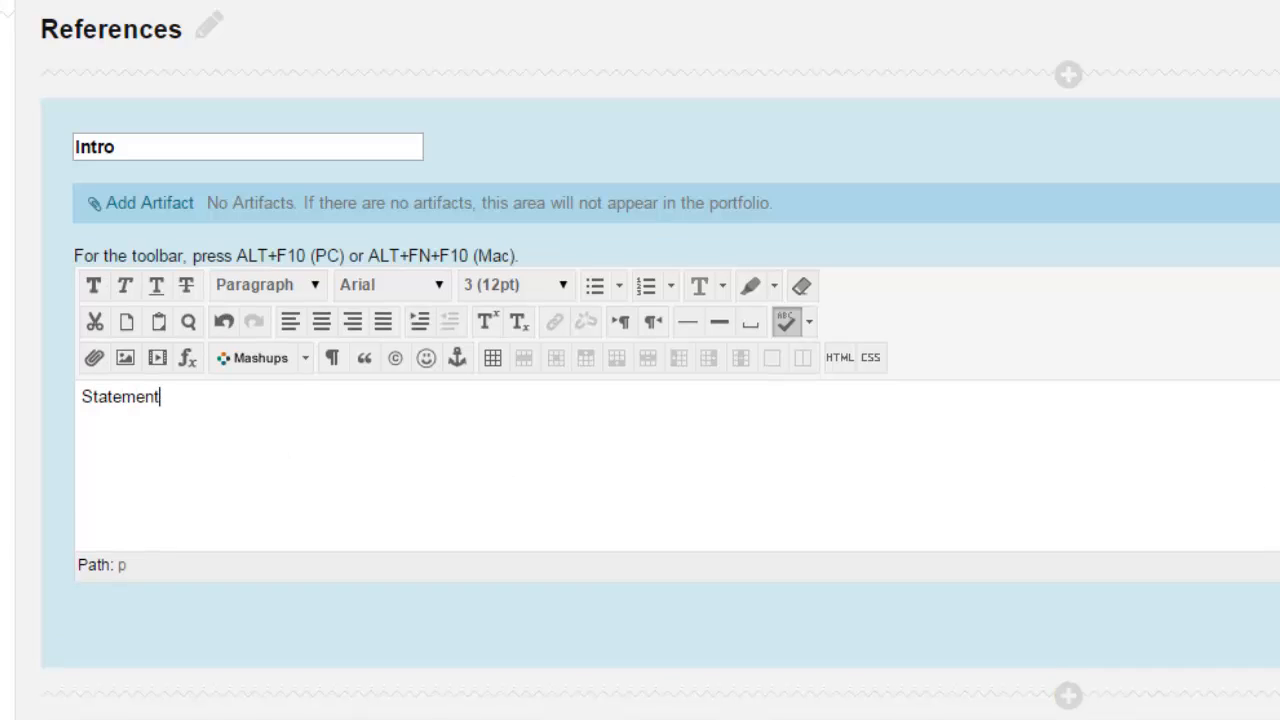
{"action": "left_click", "coordinate": [1276, 625]}
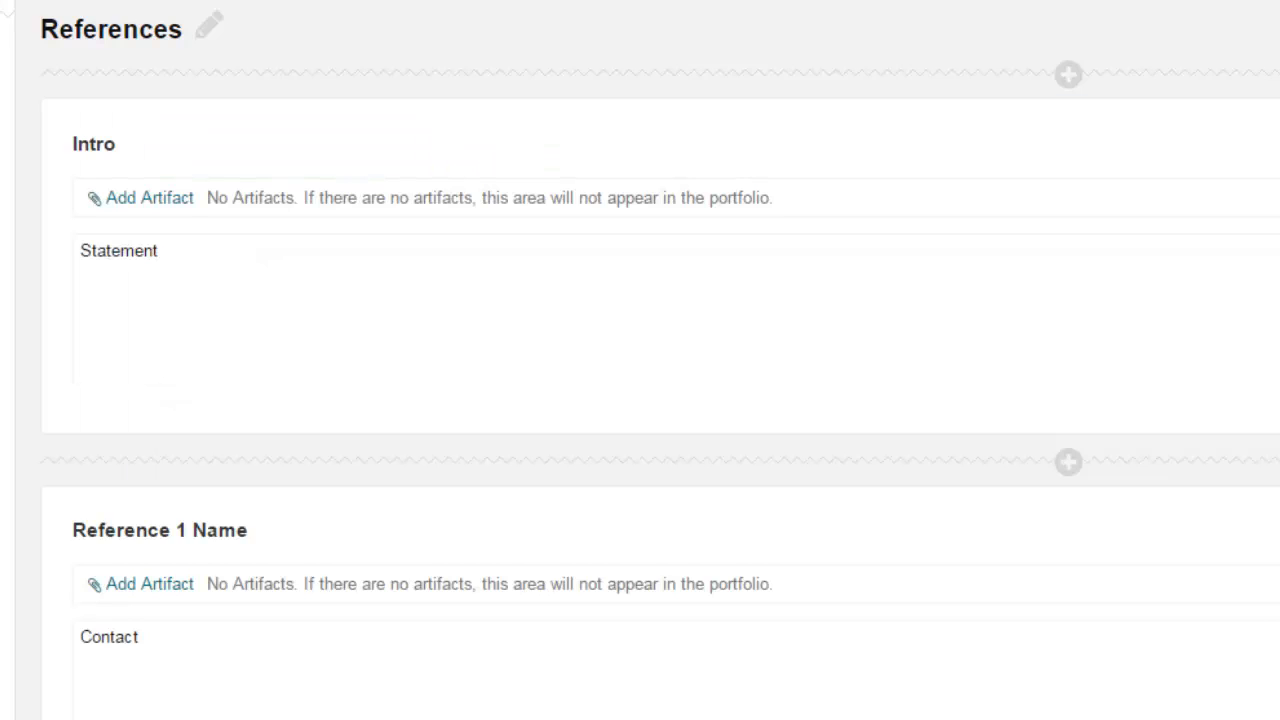
{"action": "scroll", "coordinate": [640, 360], "scroll_direction": "down", "scroll_amount": 5}
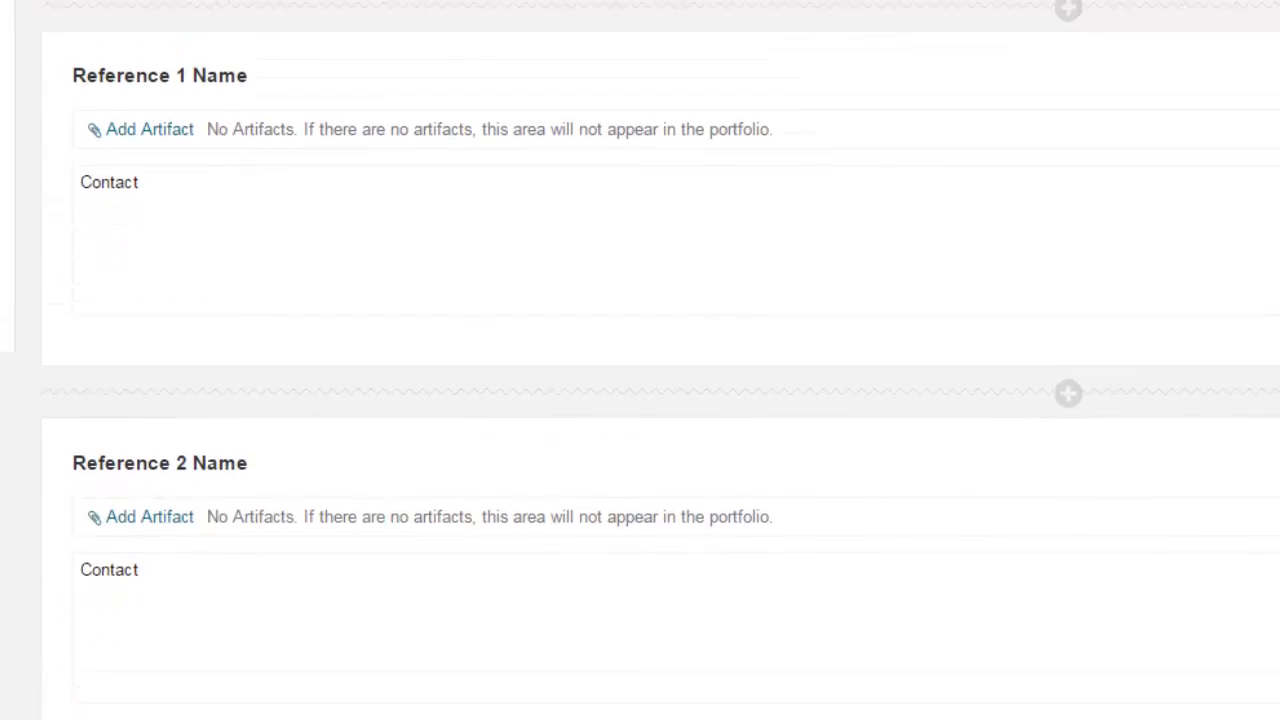
{"action": "scroll", "coordinate": [640, 360], "scroll_direction": "up", "scroll_amount": 5}
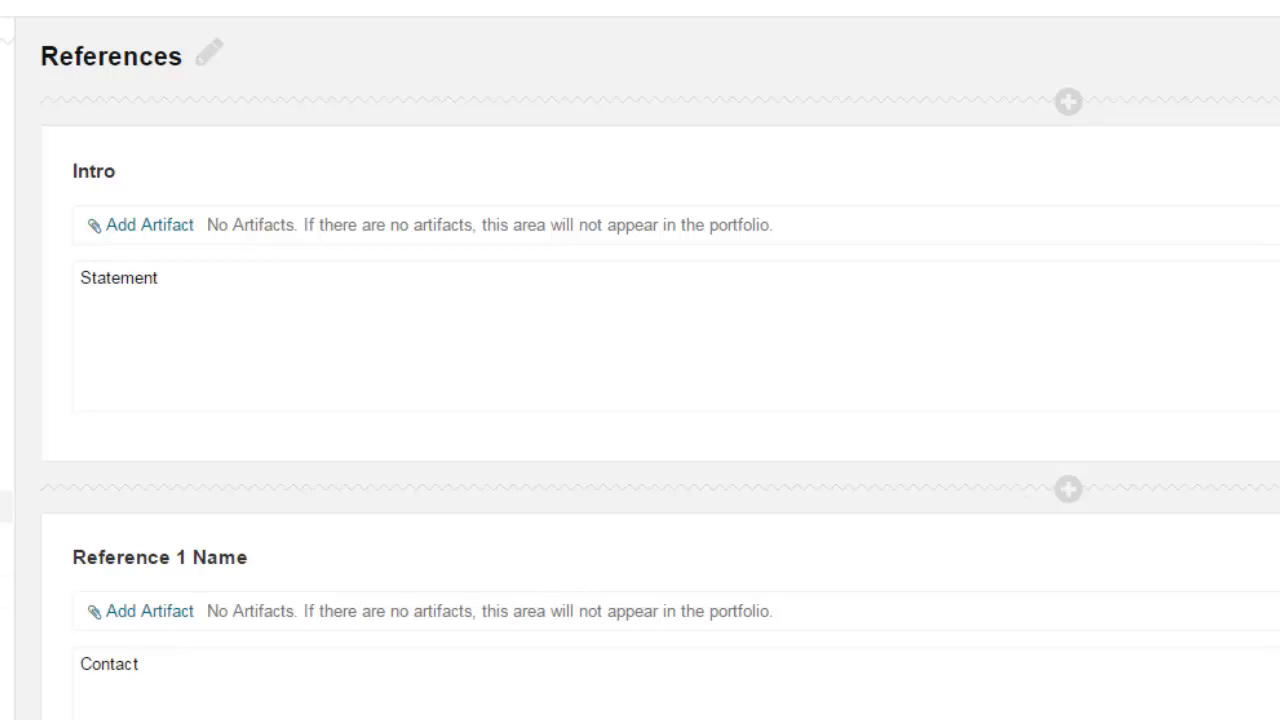
Go to My Artifacts and start a new personal artifact titled "Example".
{"action": "left_click", "coordinate": [6, 506]}
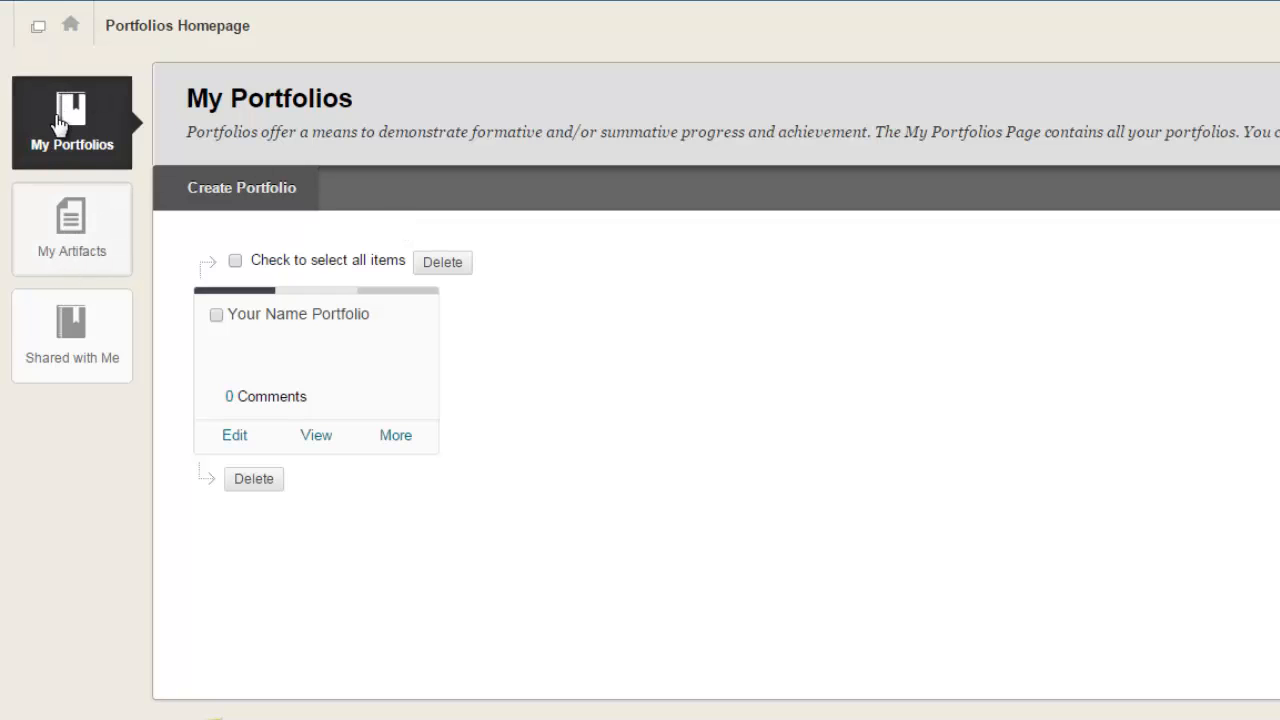
{"action": "left_click", "coordinate": [78, 232]}
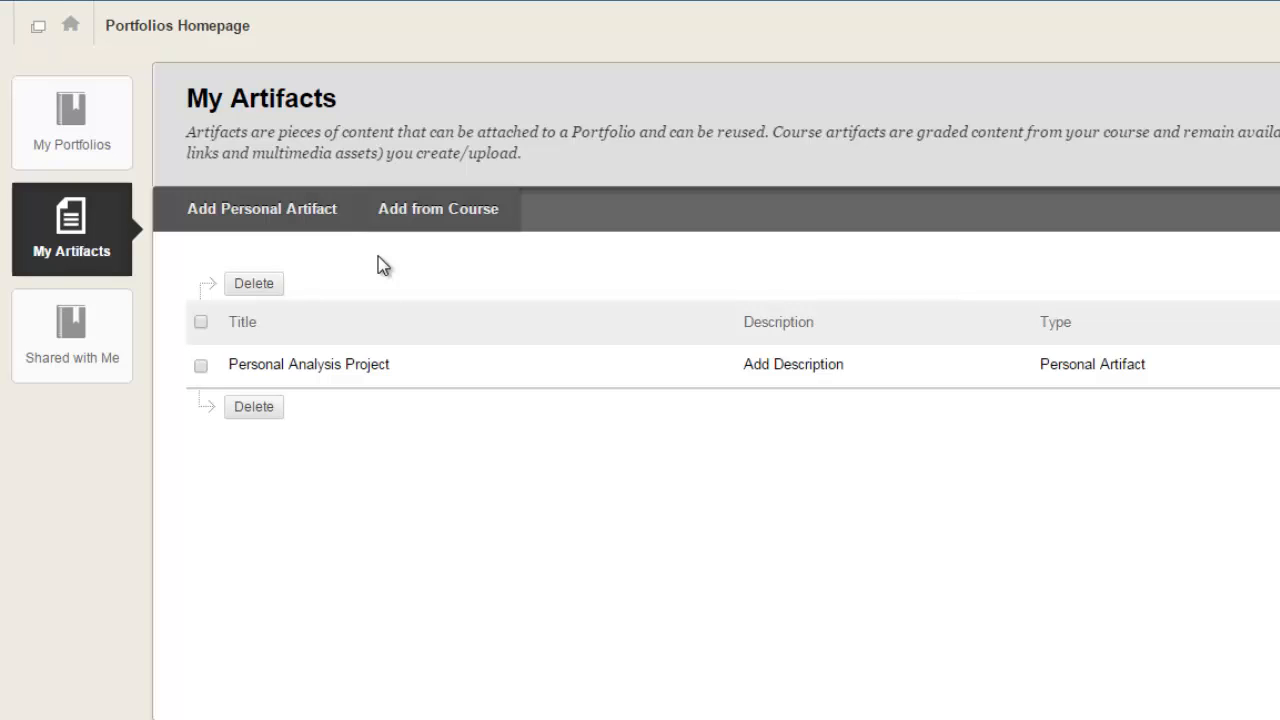
{"action": "left_click", "coordinate": [241, 209]}
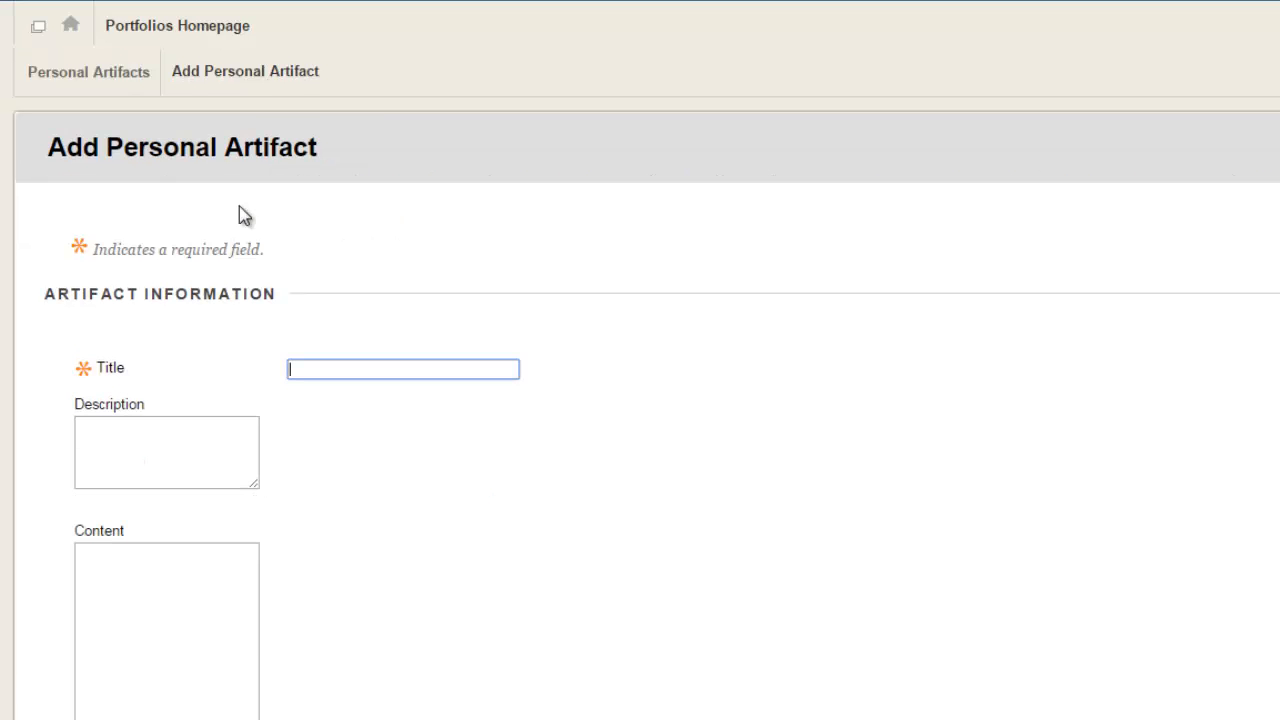
{"action": "left_click", "coordinate": [330, 370]}
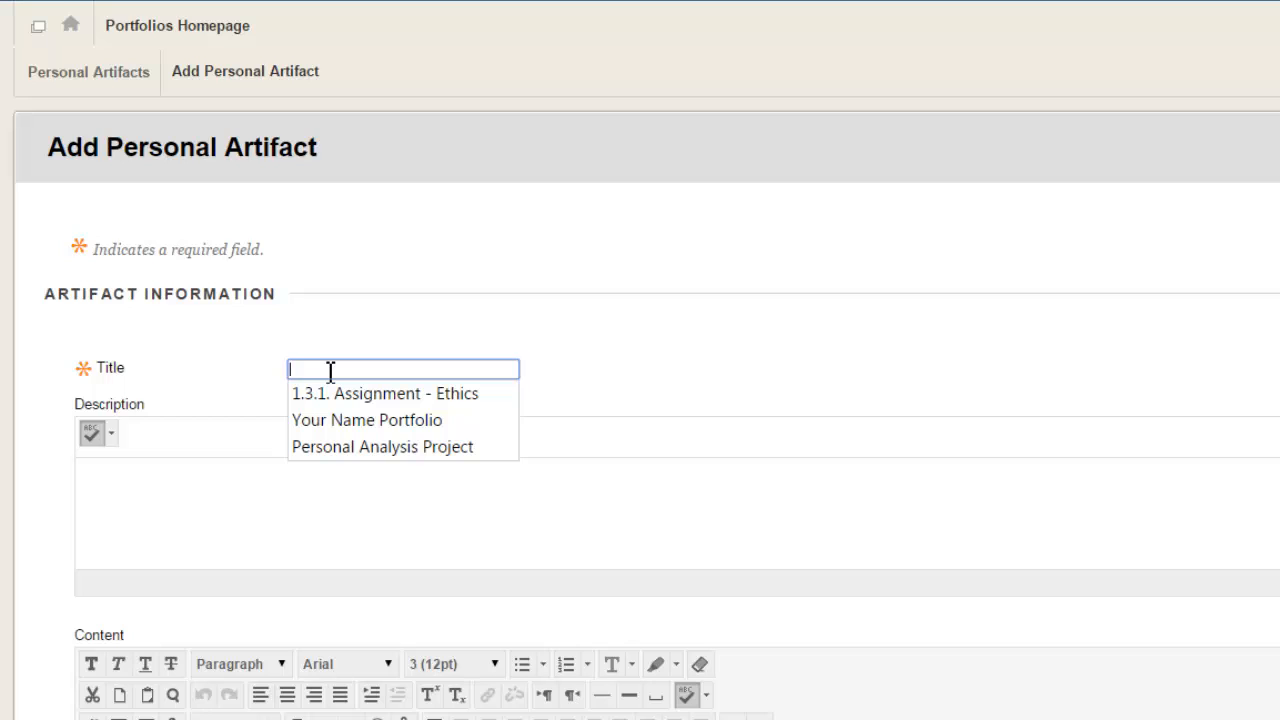
{"action": "type", "text": "Example"}
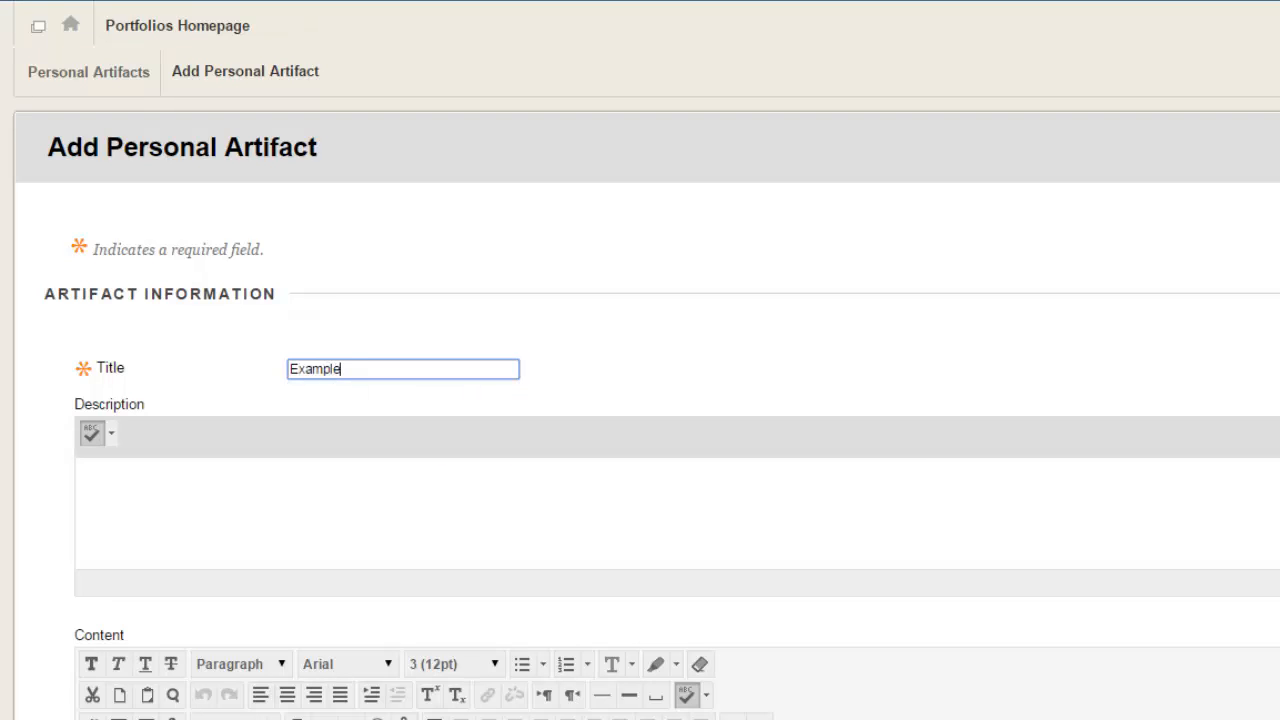
Attach the image file 4-4 Table2 from the computer's My Documents folder to the Example artifact.
{"action": "scroll", "coordinate": [600, 457], "scroll_direction": "down", "scroll_amount": 2}
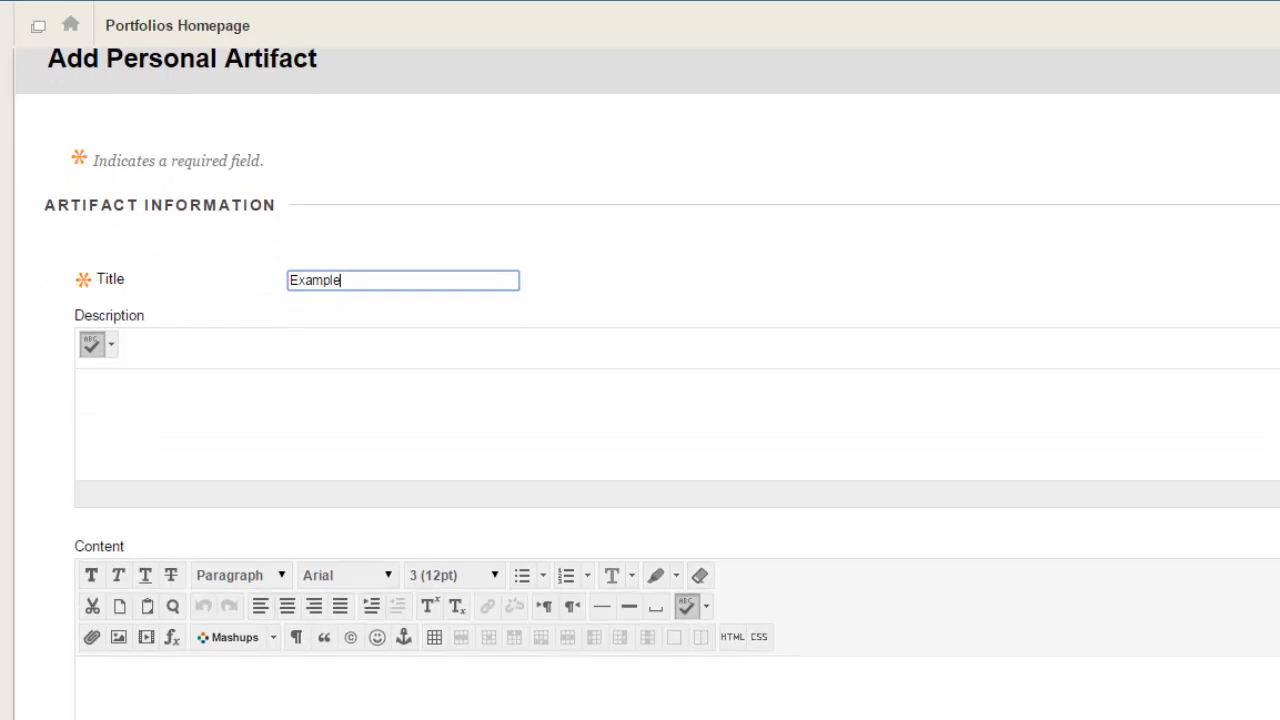
{"action": "left_click", "coordinate": [228, 352]}
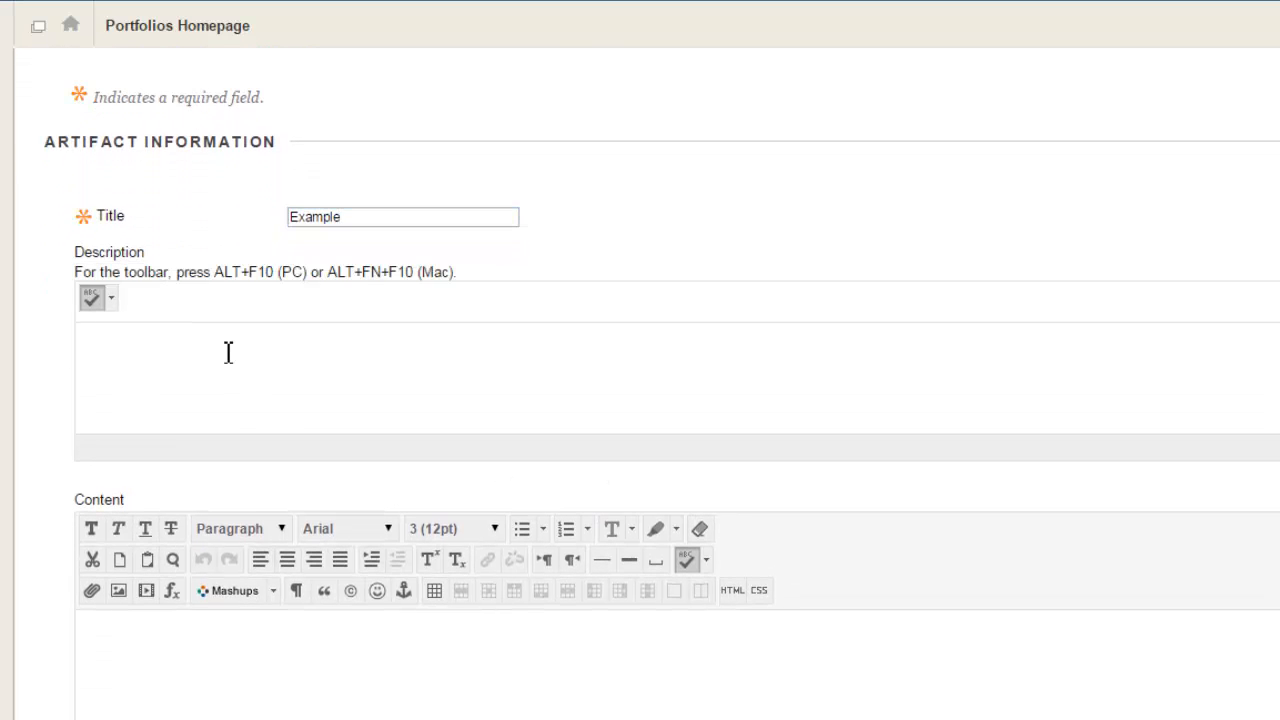
{"action": "scroll", "coordinate": [180, 614], "scroll_direction": "down", "scroll_amount": 3}
{"action": "left_click", "coordinate": [160, 530]}
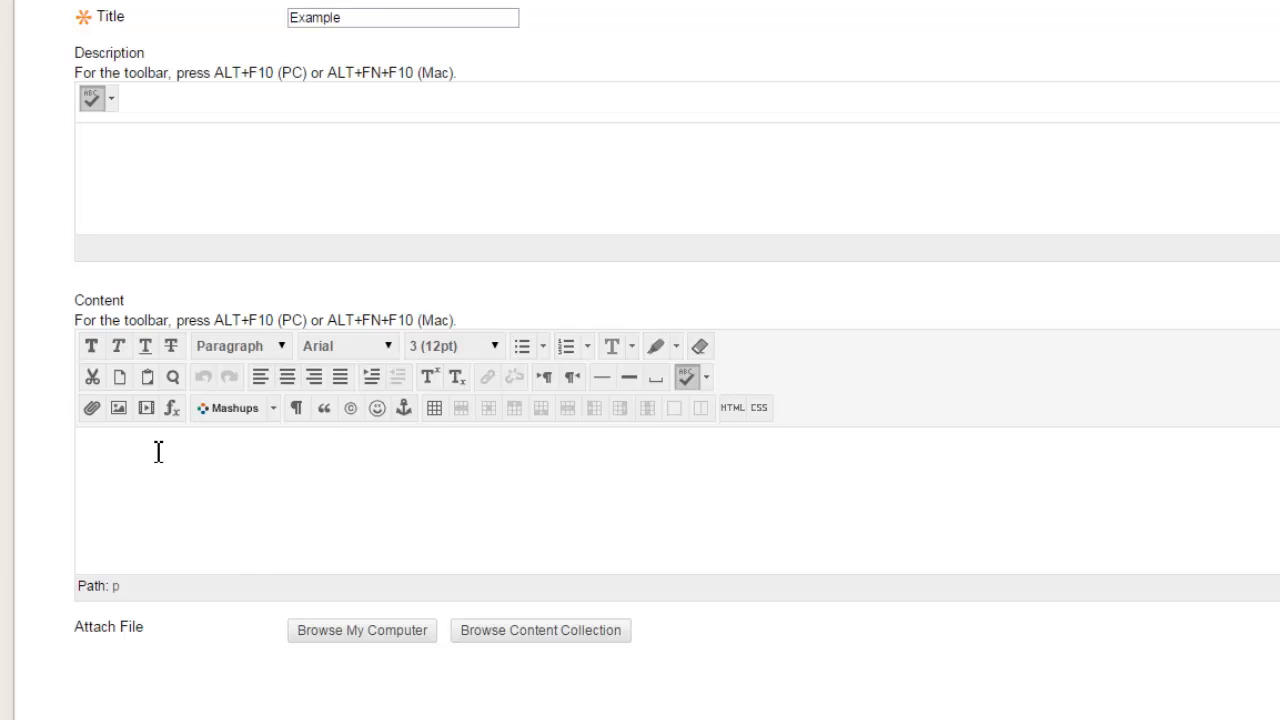
{"action": "left_click", "coordinate": [340, 639]}
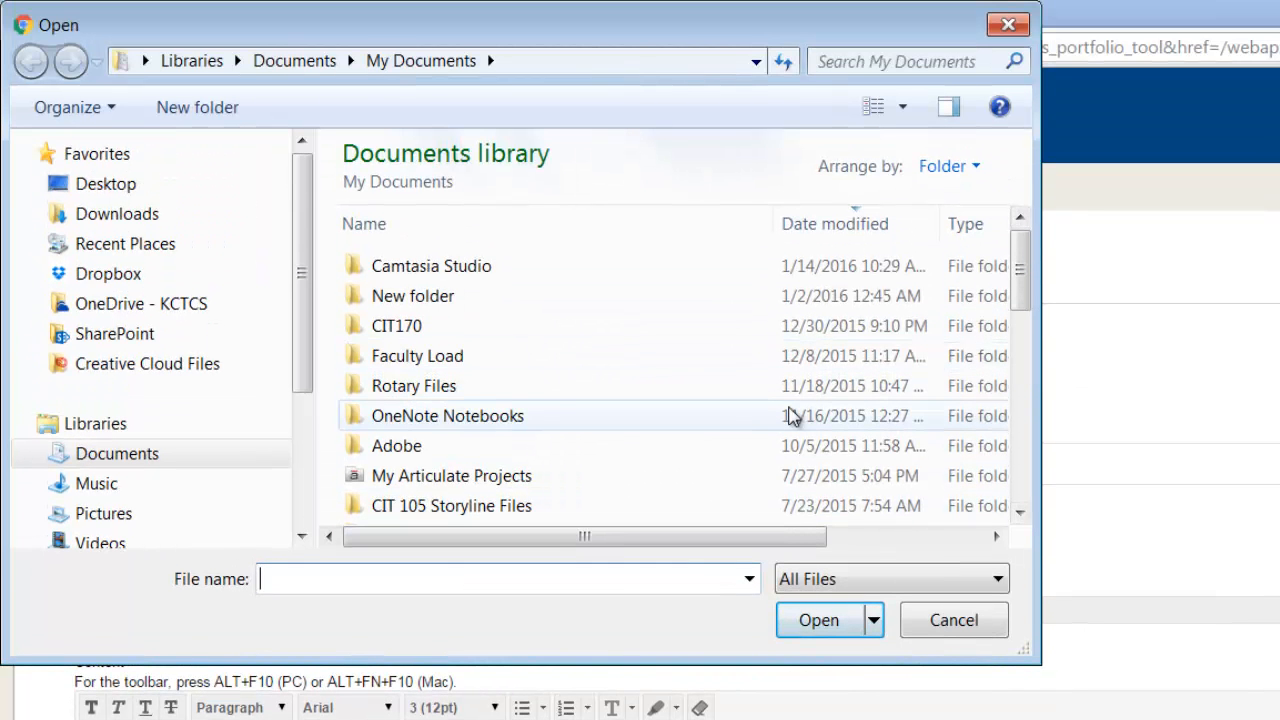
{"action": "left_click_drag", "start_coordinate": [1021, 290], "coordinate": [1023, 360]}
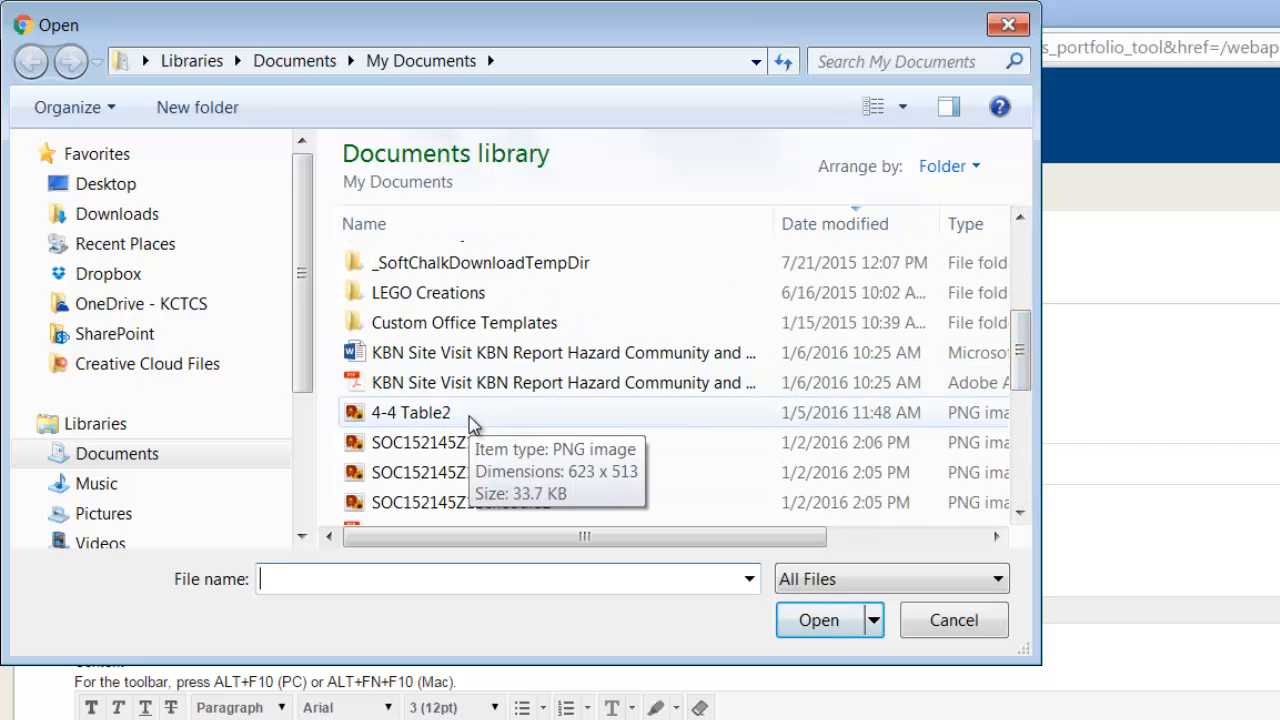
{"action": "left_click_drag", "start_coordinate": [1021, 352], "coordinate": [1021, 400]}
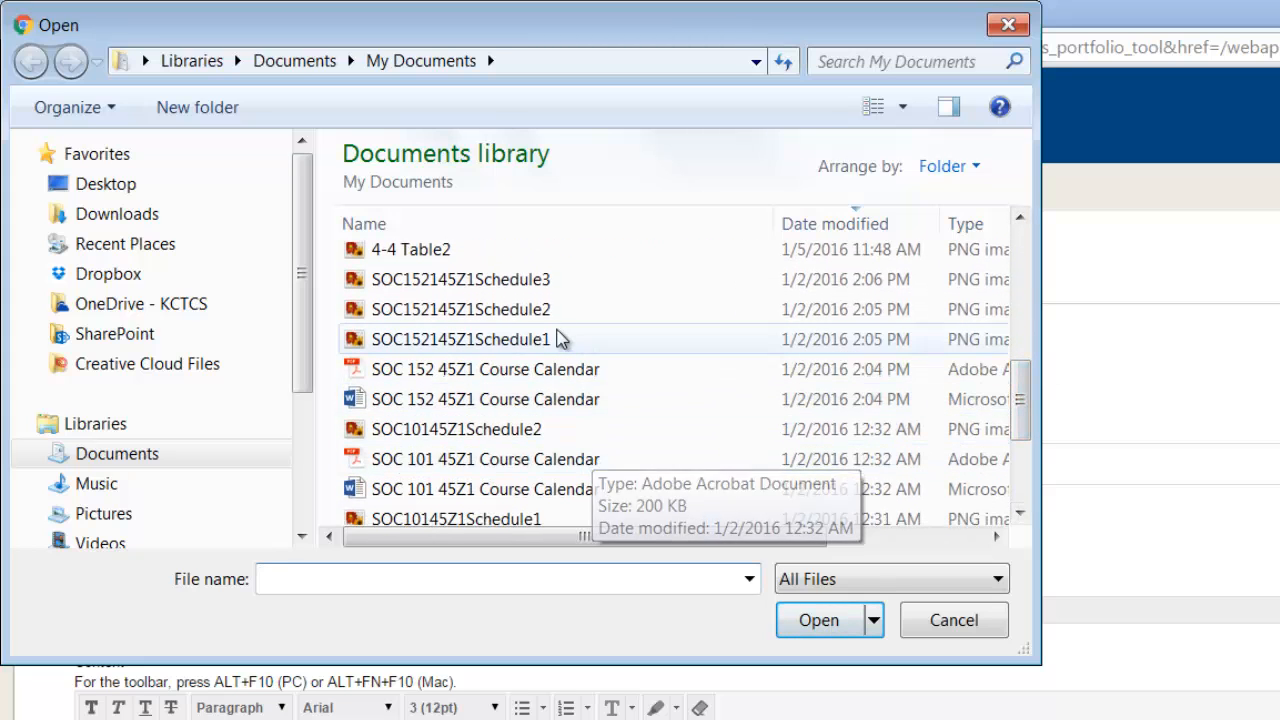
{"action": "left_click", "coordinate": [430, 224]}
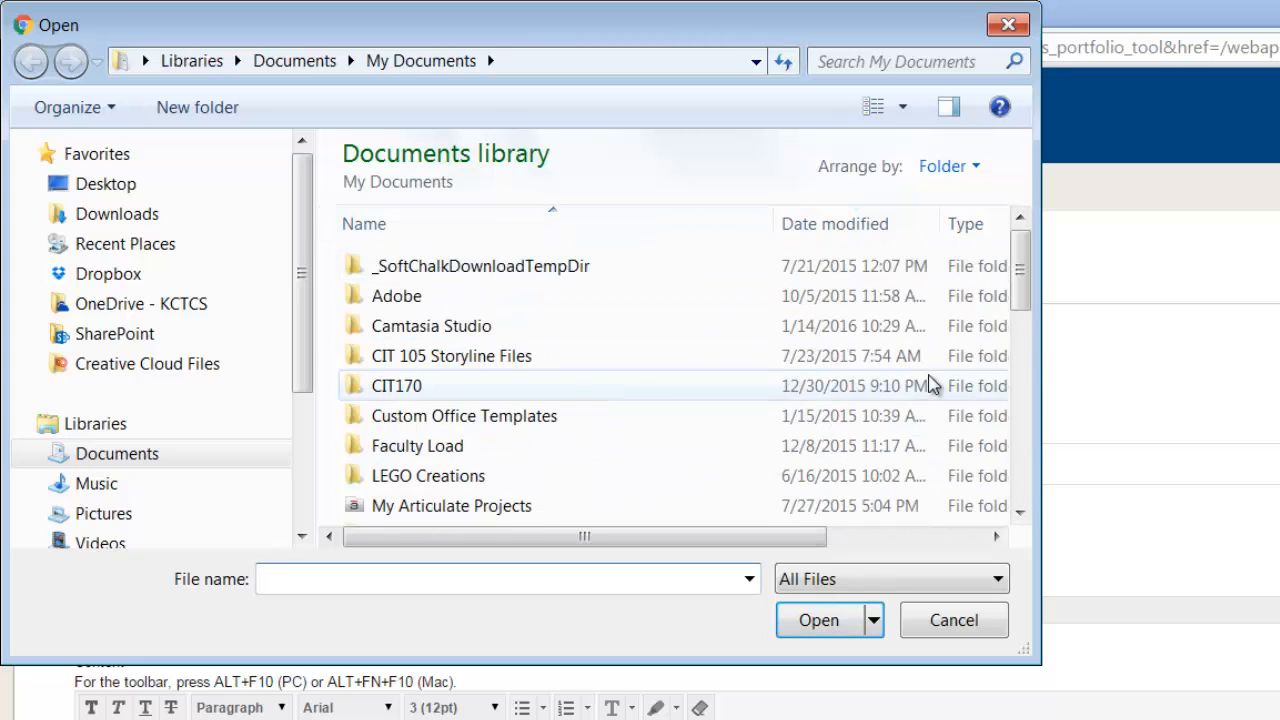
{"action": "left_click", "coordinate": [1020, 374]}
{"action": "left_click", "coordinate": [426, 352]}
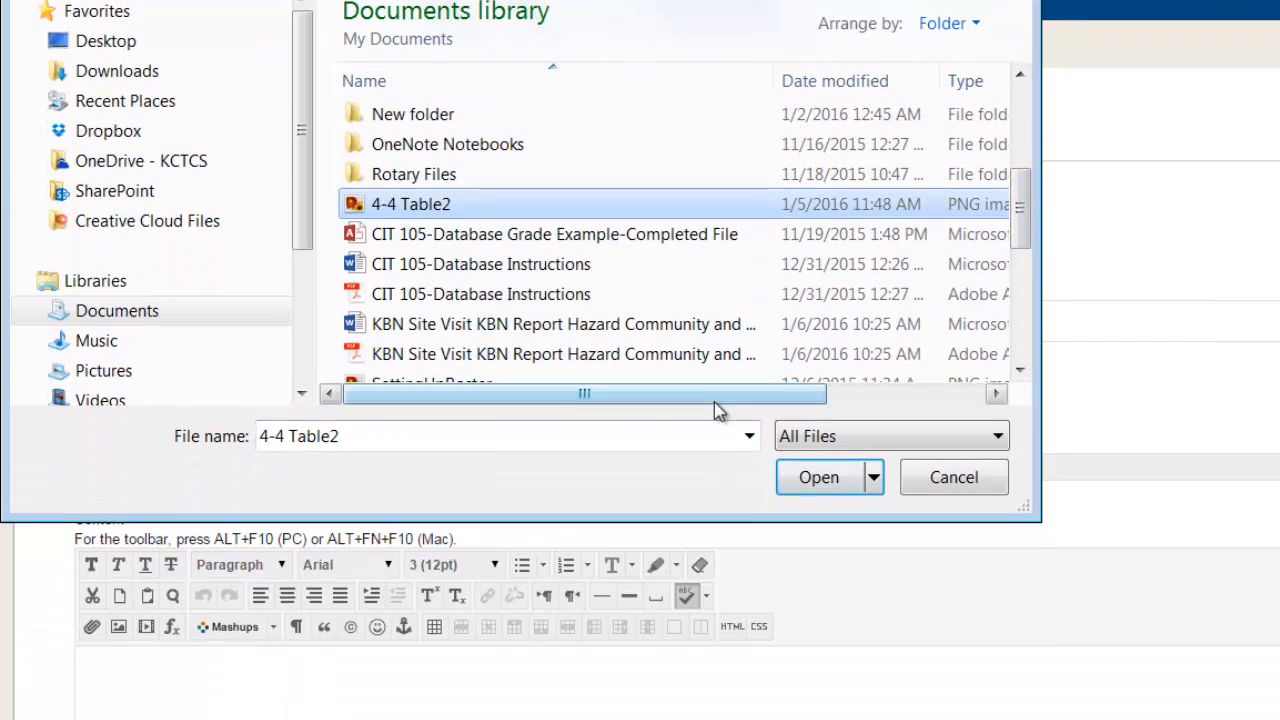
{"action": "left_click", "coordinate": [815, 622]}
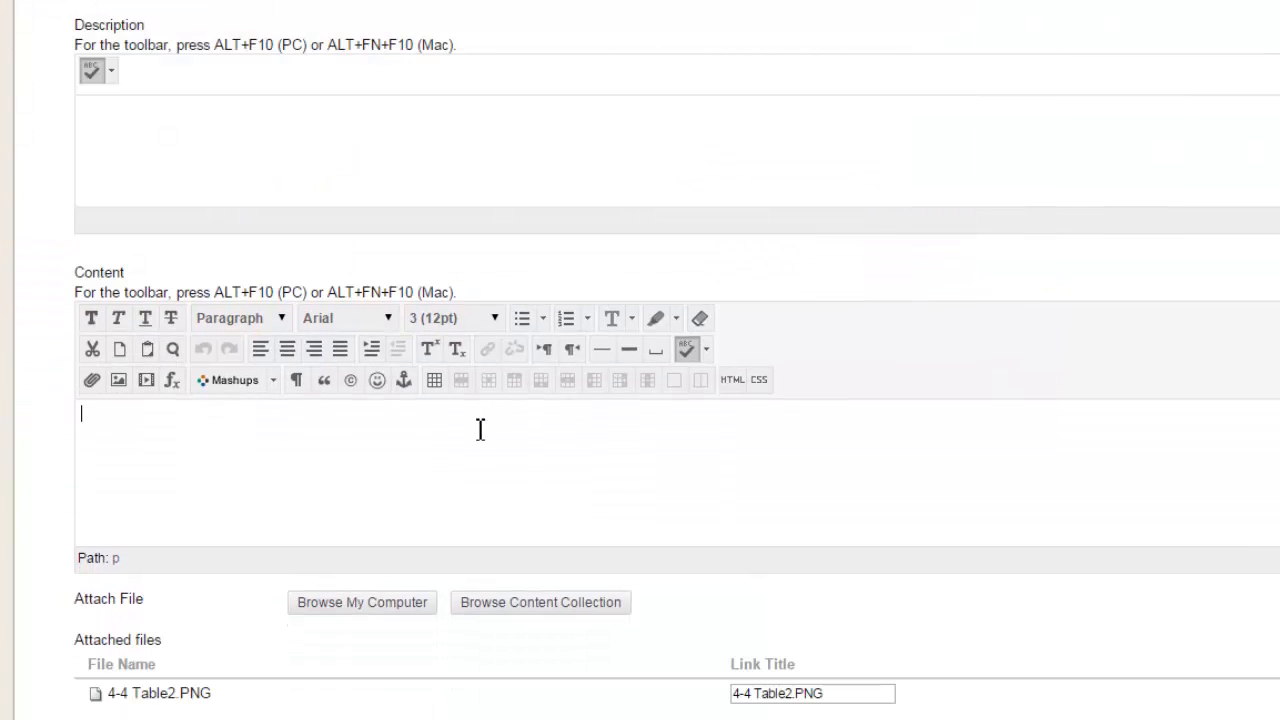
Enter "Image Table File." as the artifact's content and submit the artifact.
{"action": "type", "text": "Image Table File"}
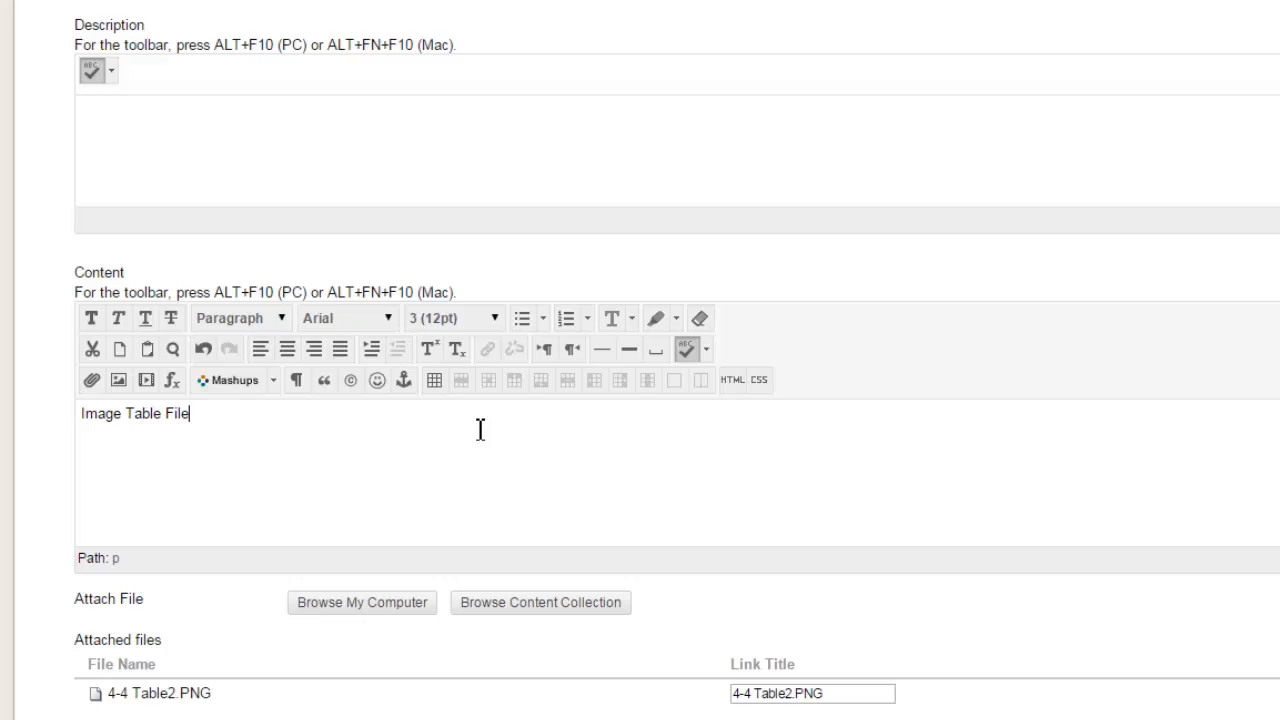
{"action": "type", "text": "/"}
{"action": "key", "text": "BackSpace"}
{"action": "type", "text": "."}
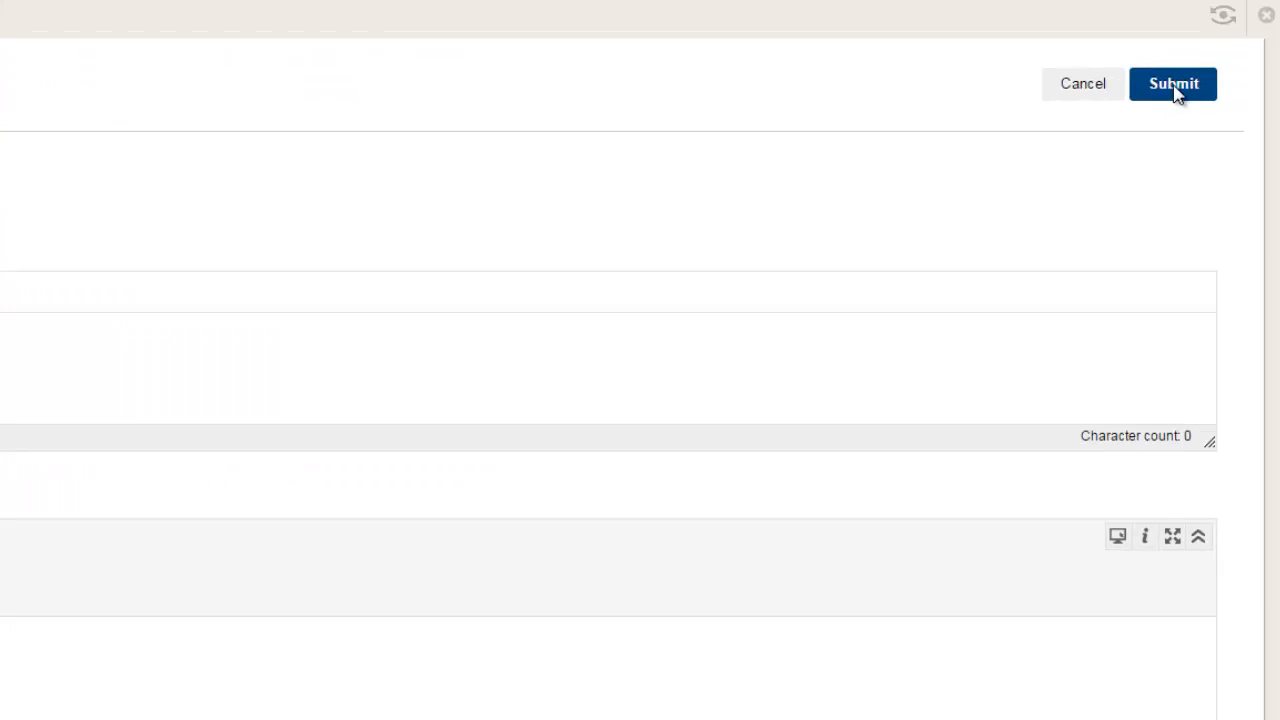
{"action": "left_click", "coordinate": [1174, 86]}
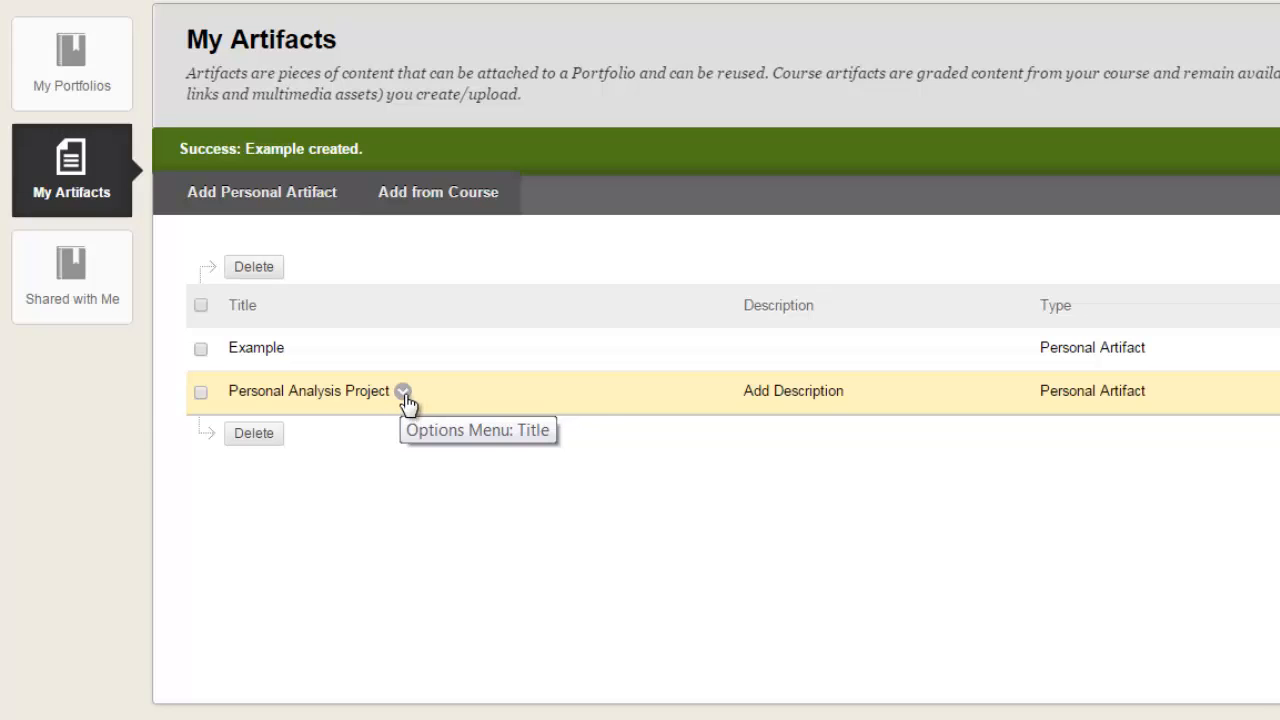
Open the Personal Analysis Project artifact for editing and look over its description and content.
{"action": "left_click", "coordinate": [402, 392]}
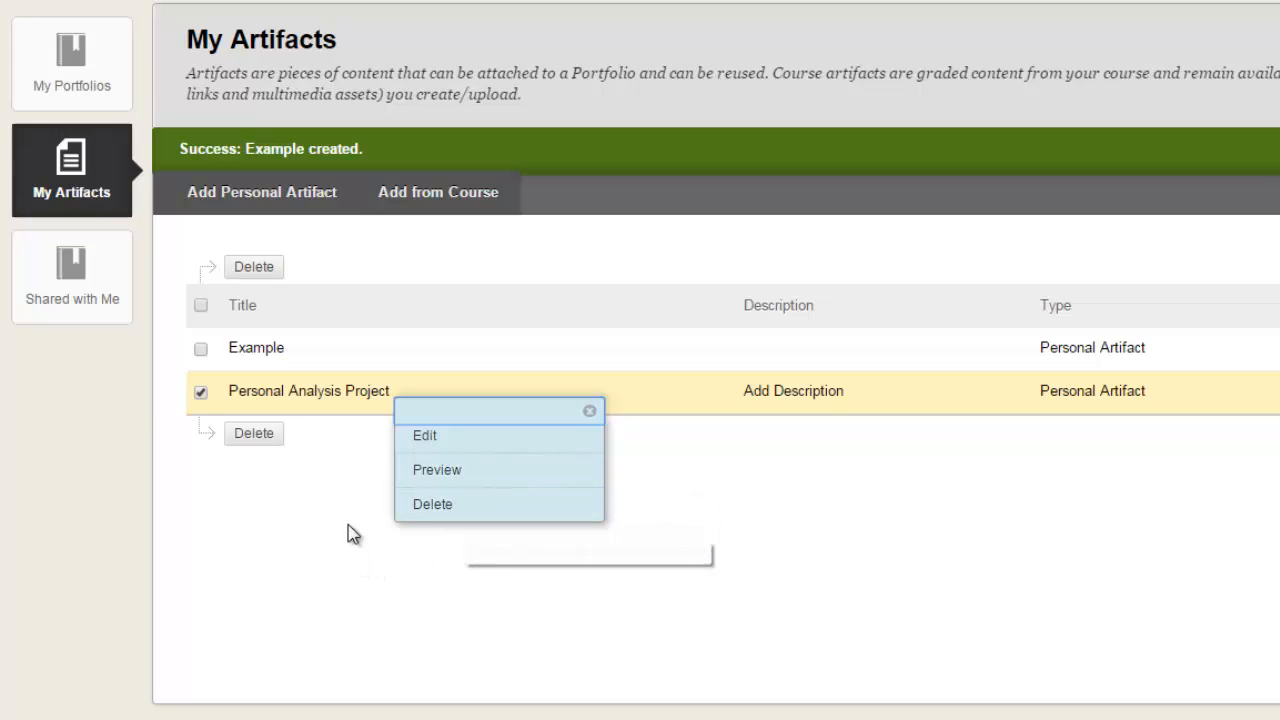
{"action": "left_click", "coordinate": [445, 438]}
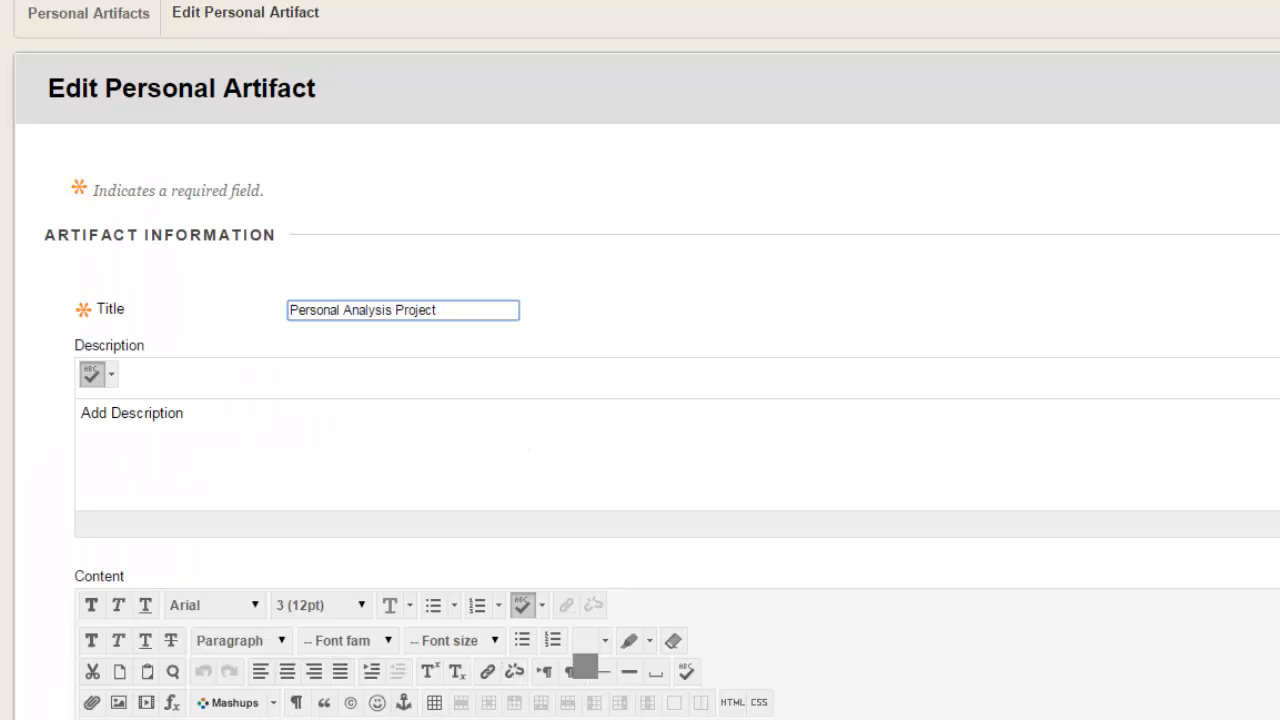
{"action": "scroll", "coordinate": [189, 200], "scroll_direction": "down", "scroll_amount": 3}
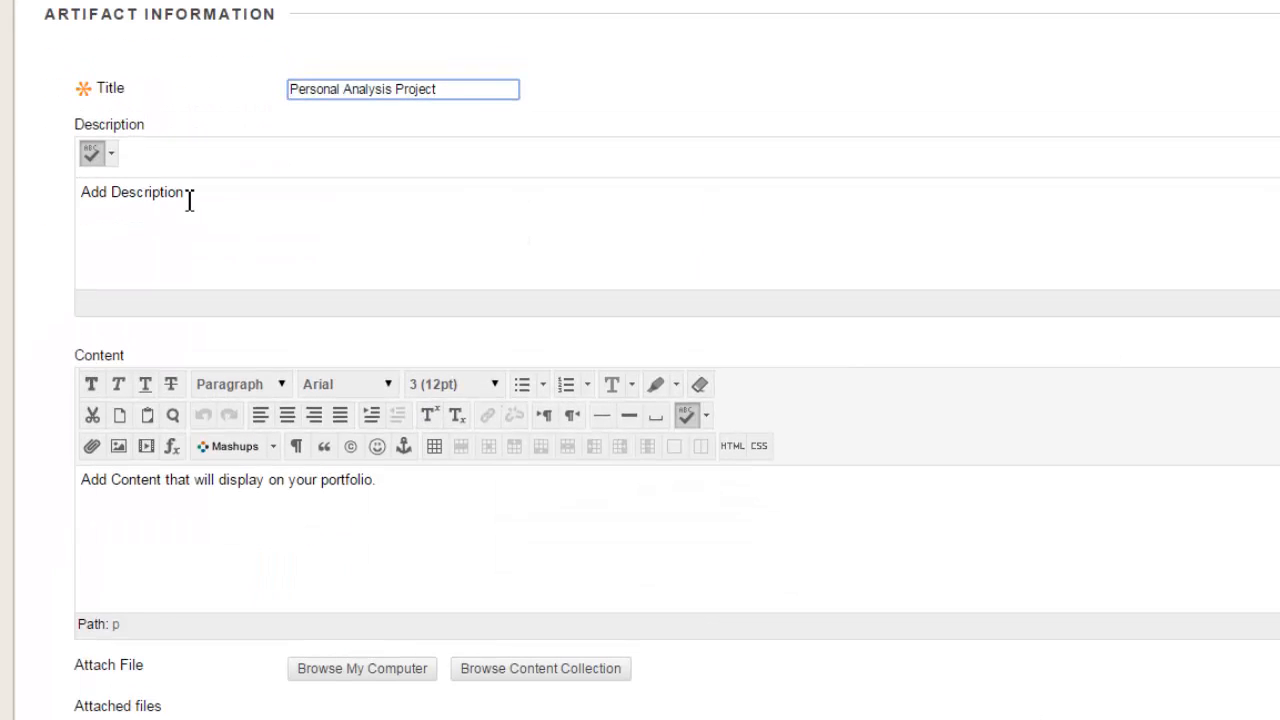
Check the description and content of the Personal Analysis Project artifact and submit it.
{"action": "left_click", "coordinate": [189, 200]}
{"action": "left_click", "coordinate": [168, 516]}
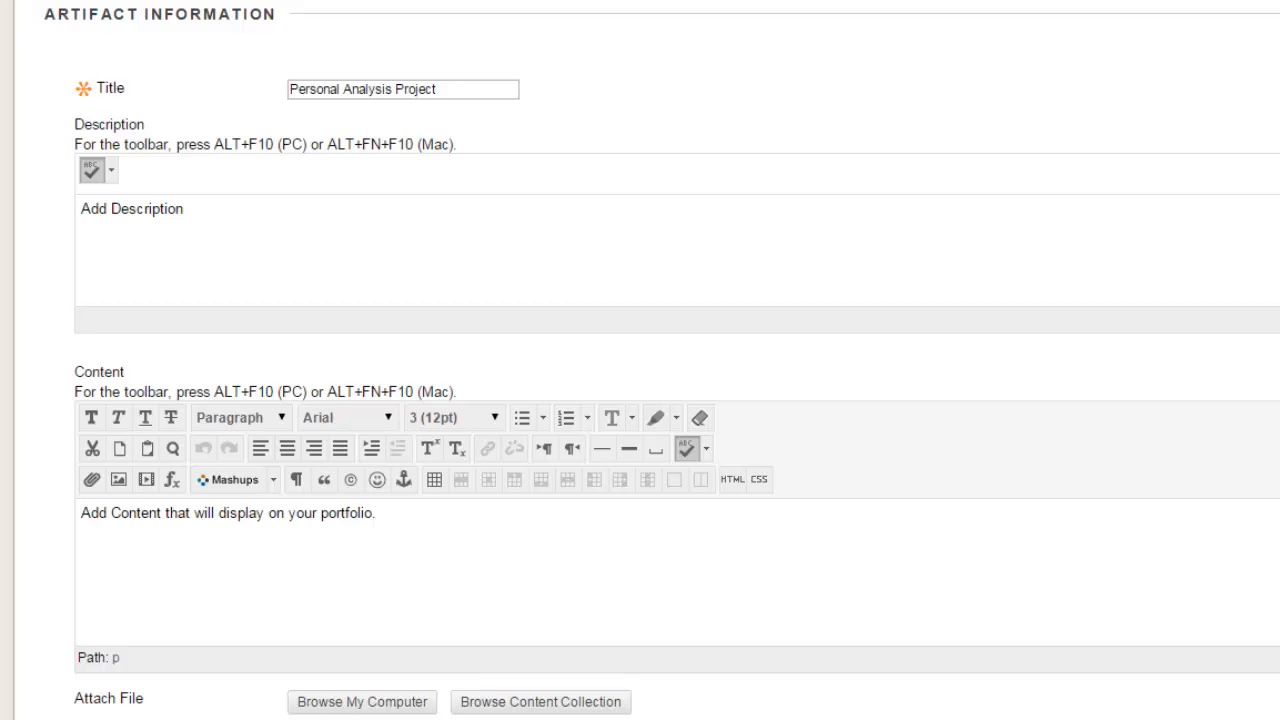
{"action": "scroll", "coordinate": [631, 520], "scroll_direction": "down", "scroll_amount": 2}
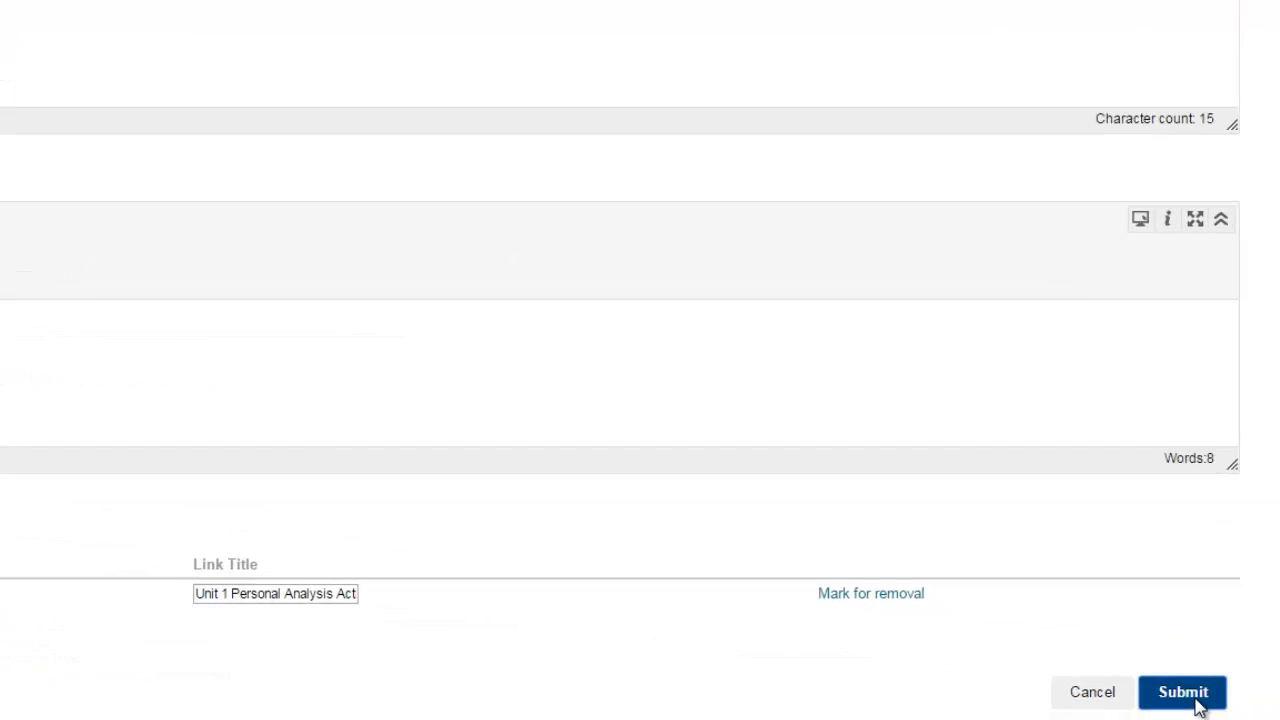
{"action": "left_click", "coordinate": [1200, 700]}
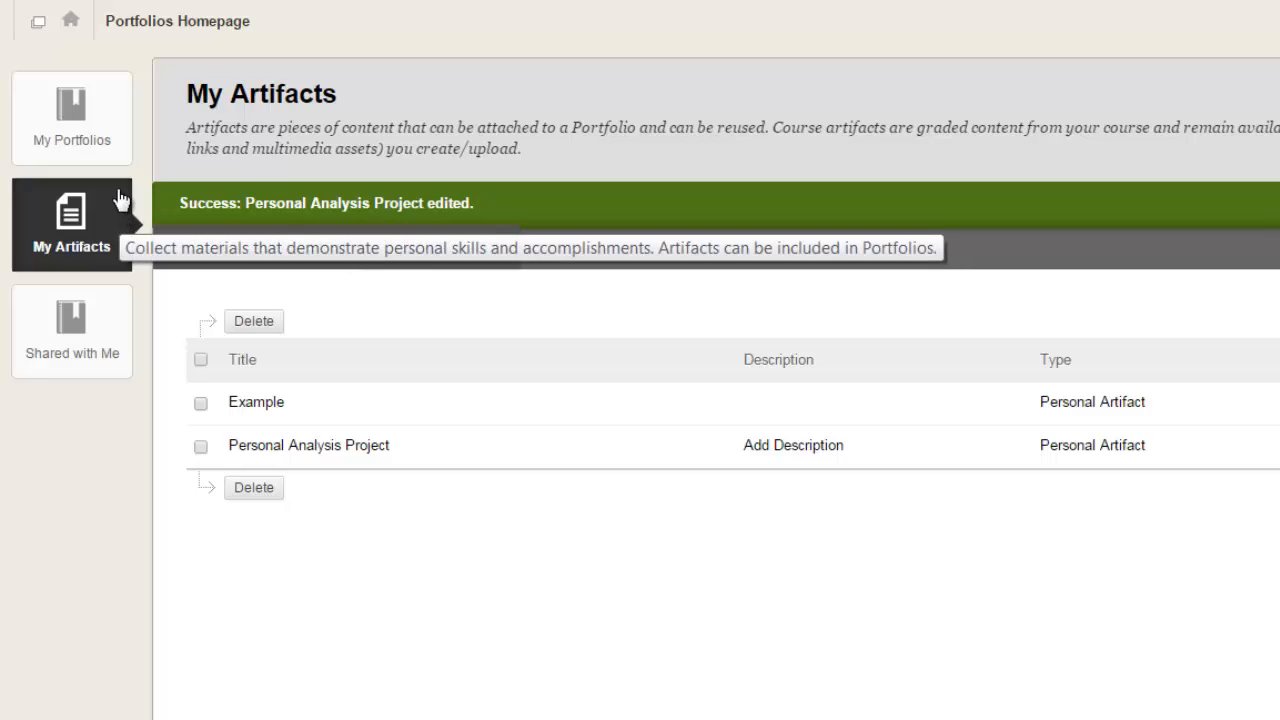
Open Your Name Portfolio for editing and attach the Personal Analysis Project artifact to Section 1 of the Skills and Achievements page.
{"action": "left_click", "coordinate": [85, 135]}
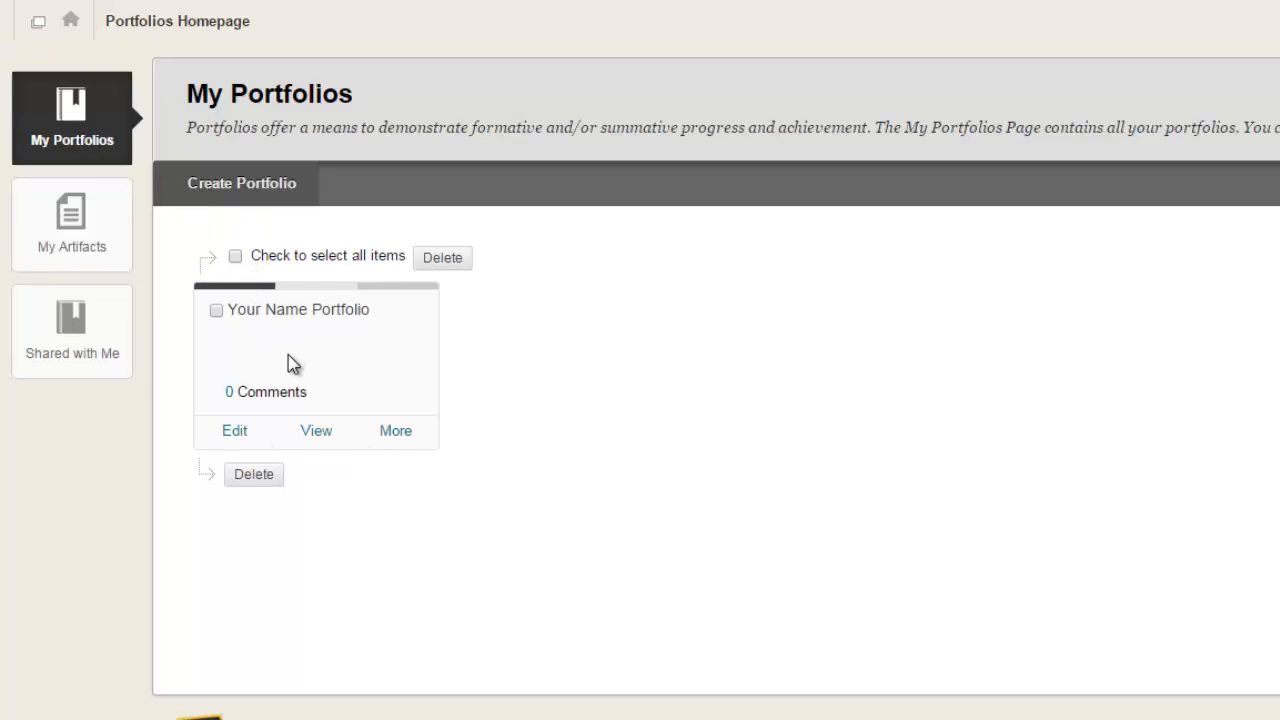
{"action": "left_click", "coordinate": [236, 433]}
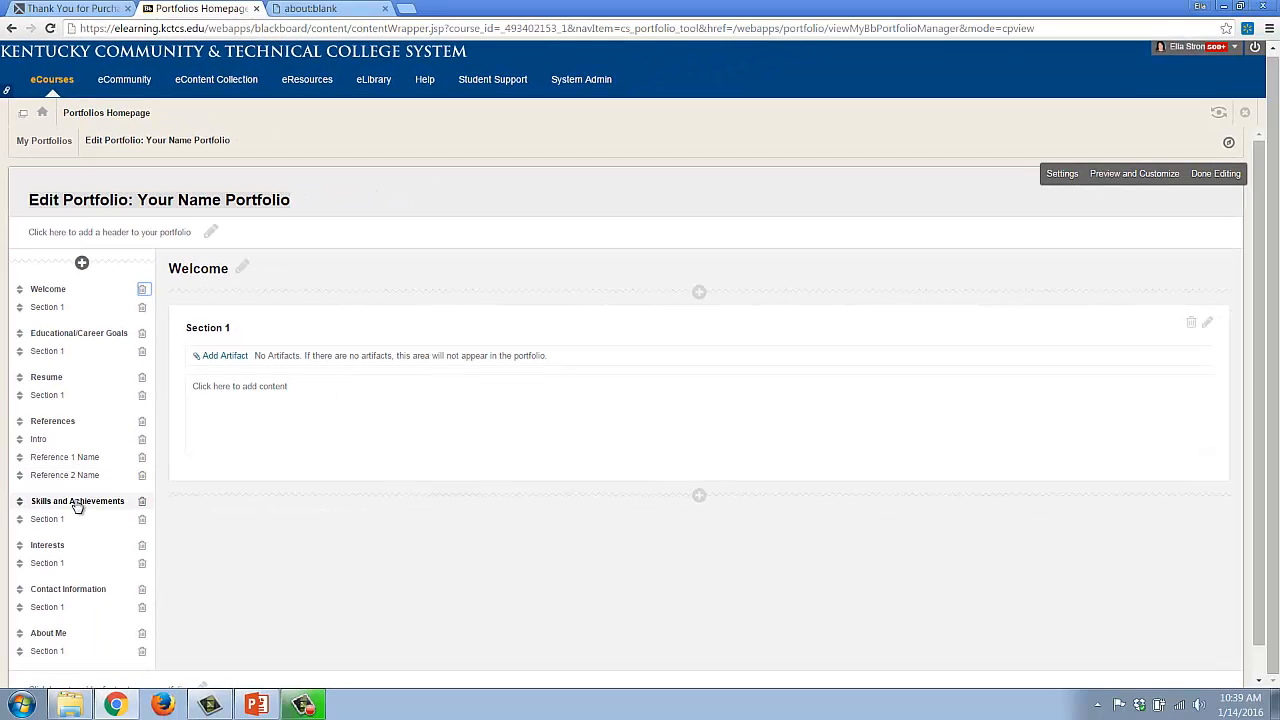
{"action": "left_click", "coordinate": [78, 503]}
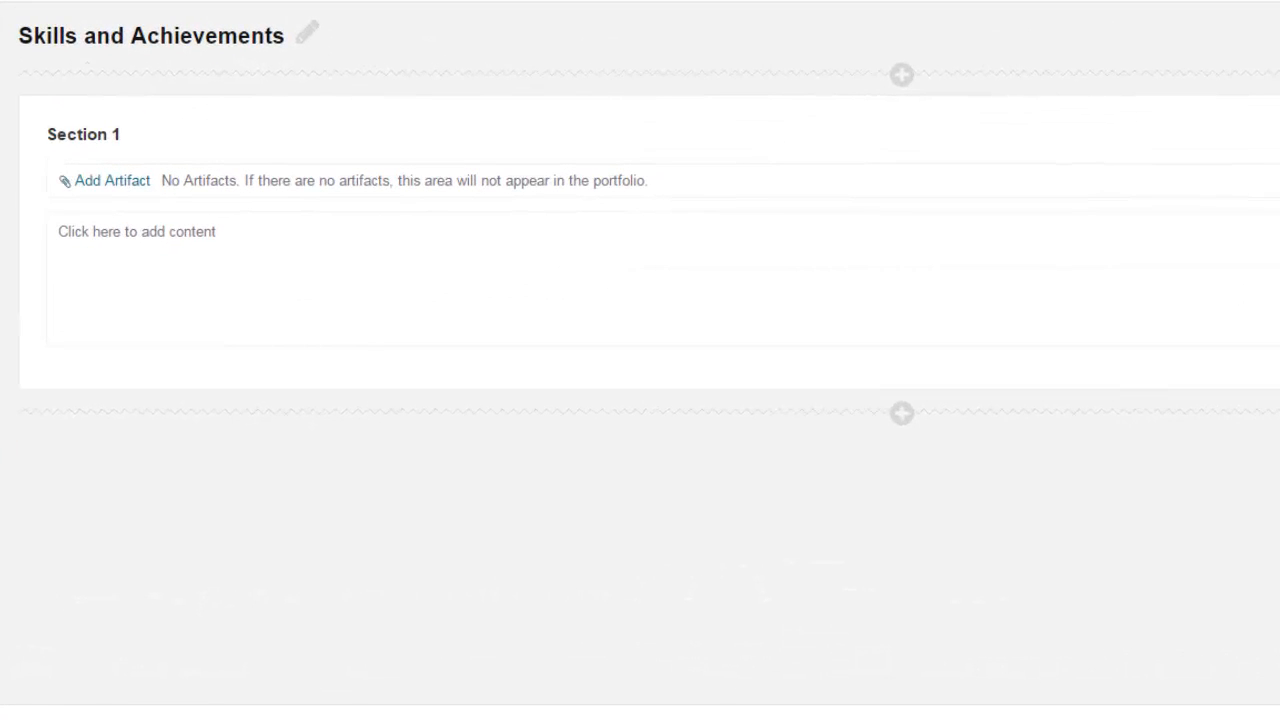
{"action": "left_click", "coordinate": [120, 186]}
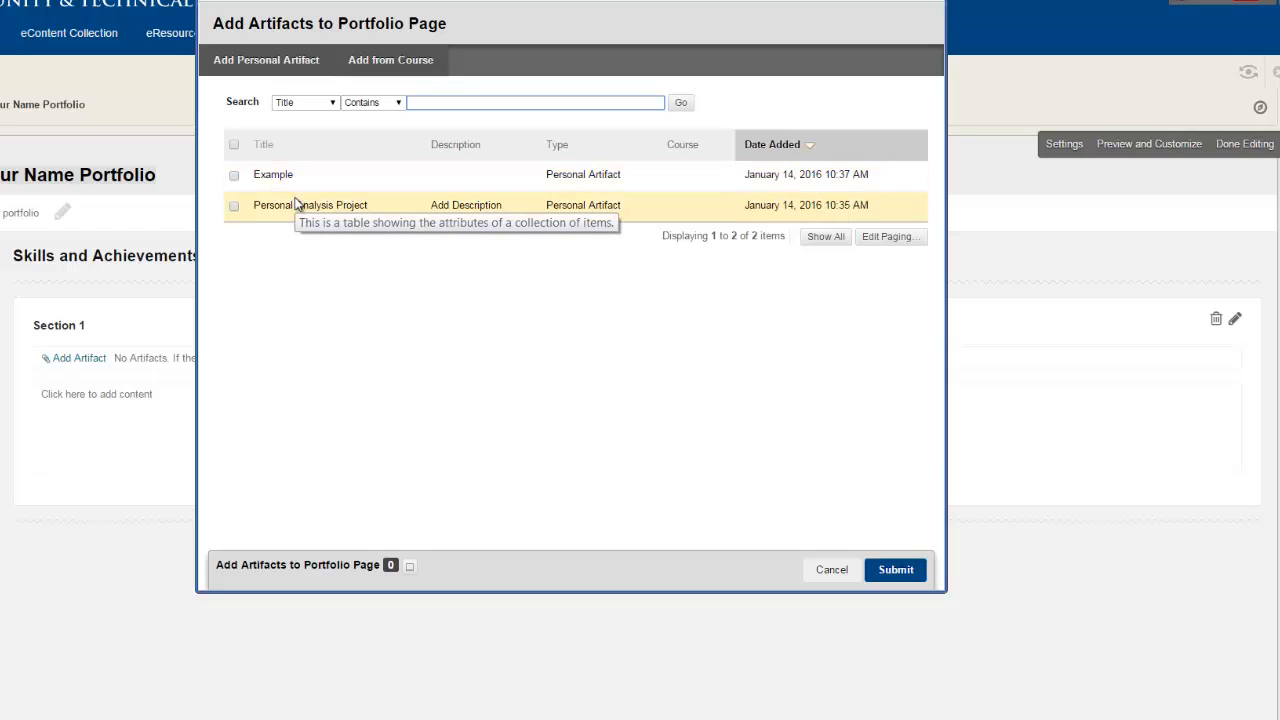
{"action": "left_click", "coordinate": [235, 209]}
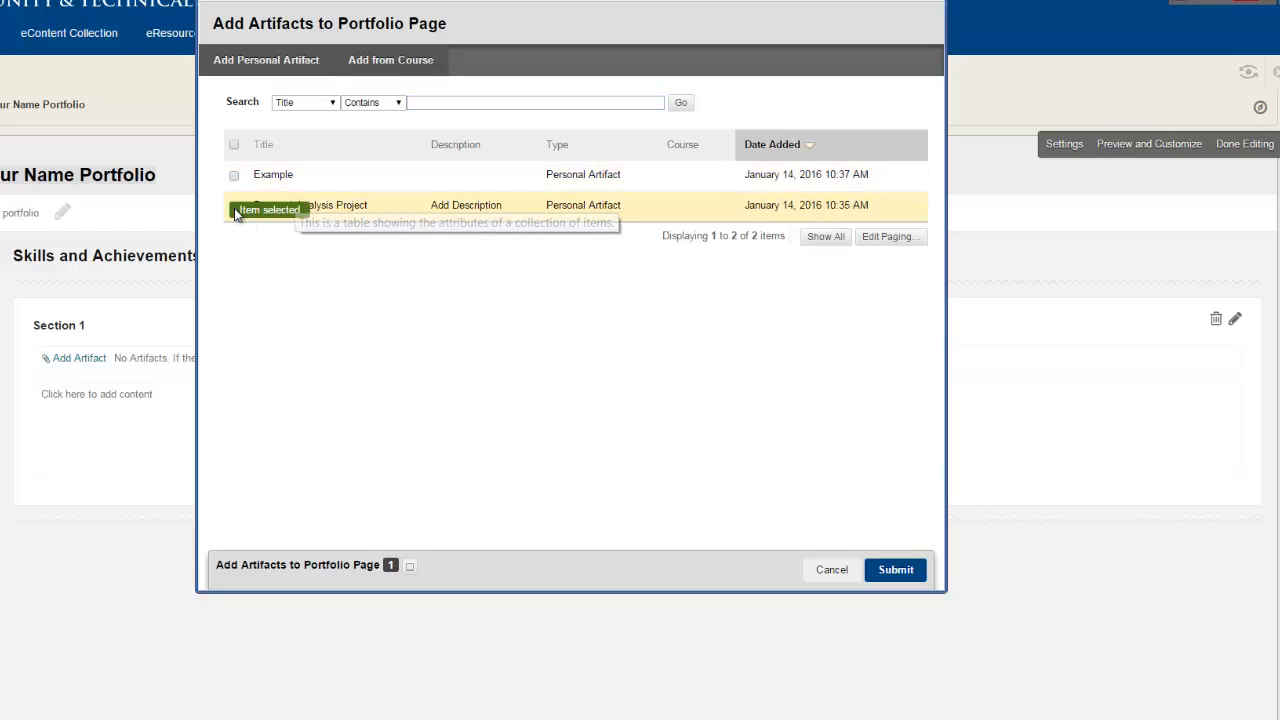
{"action": "left_click", "coordinate": [889, 572]}
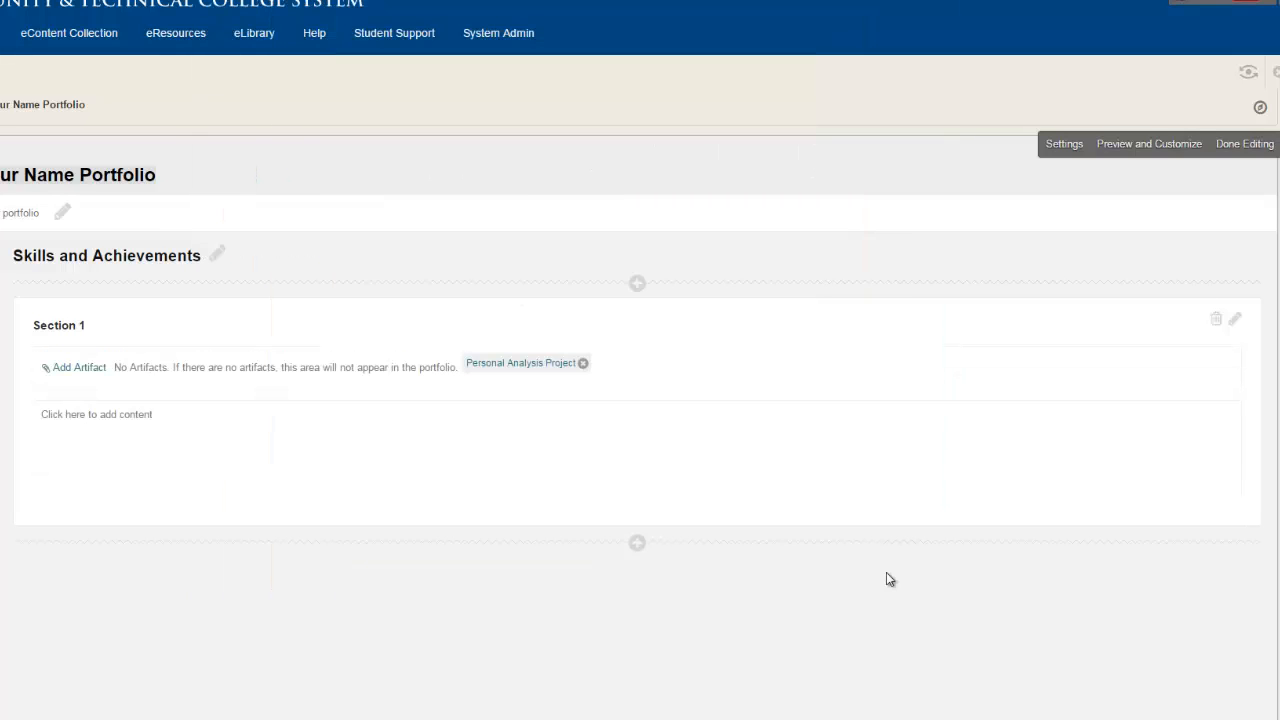
Rename Section 1 of the Skills and Achievements page as "Personal Analysis Project".
{"action": "left_click", "coordinate": [90, 328]}
{"action": "key", "text": "BackSpace"}
{"action": "key", "text": "BackSpace"}
{"action": "key", "text": "BackSpace"}
{"action": "key", "text": "BackSpace"}
{"action": "key", "text": "BackSpace"}
{"action": "key", "text": "BackSpace"}
{"action": "key", "text": "BackSpace"}
{"action": "key", "text": "BackSpace"}
{"action": "key", "text": "BackSpace"}
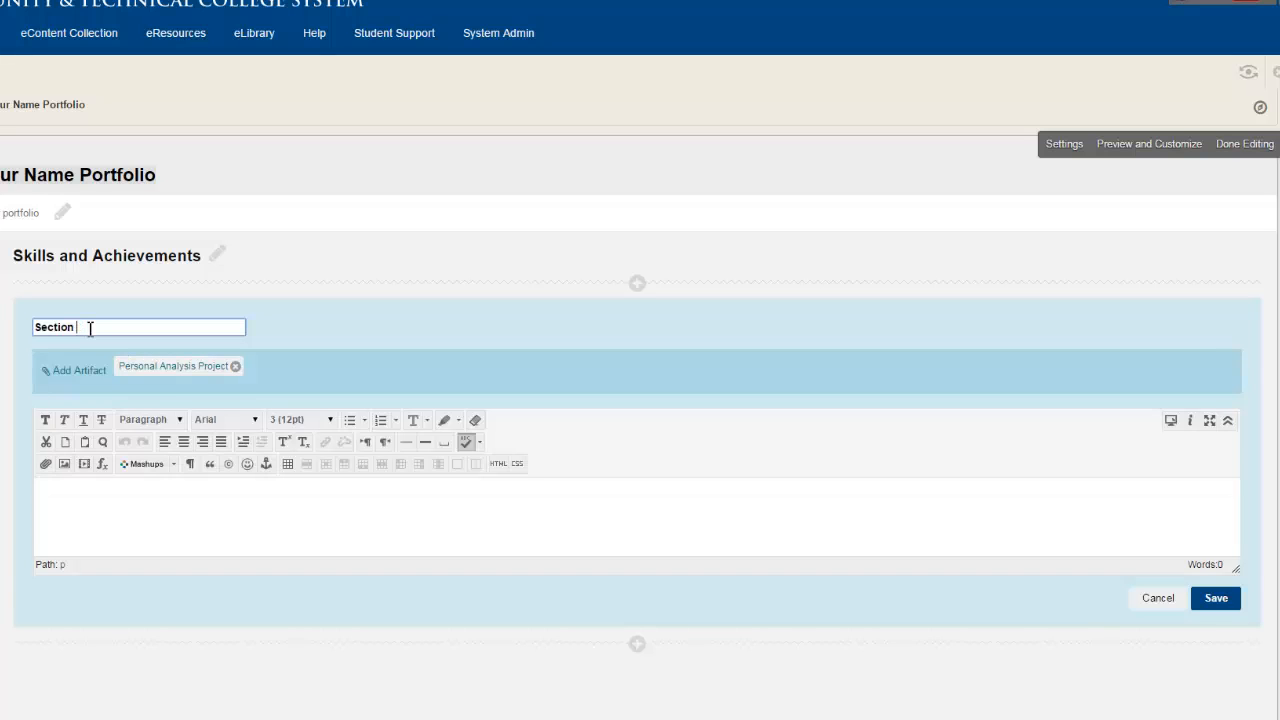
{"action": "type", "text": "Personal Analysis Project"}
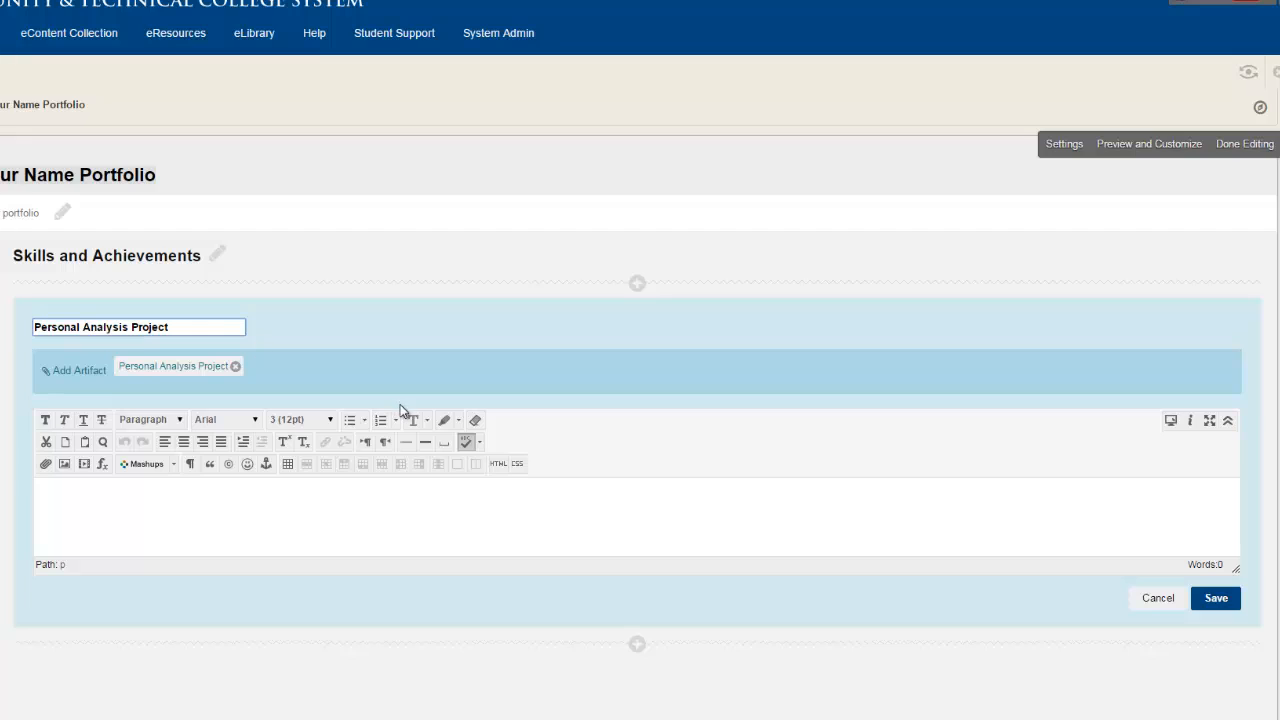
Enter "Add Information." as the Personal Analysis Project section's content and save the section.
{"action": "left_click", "coordinate": [151, 509]}
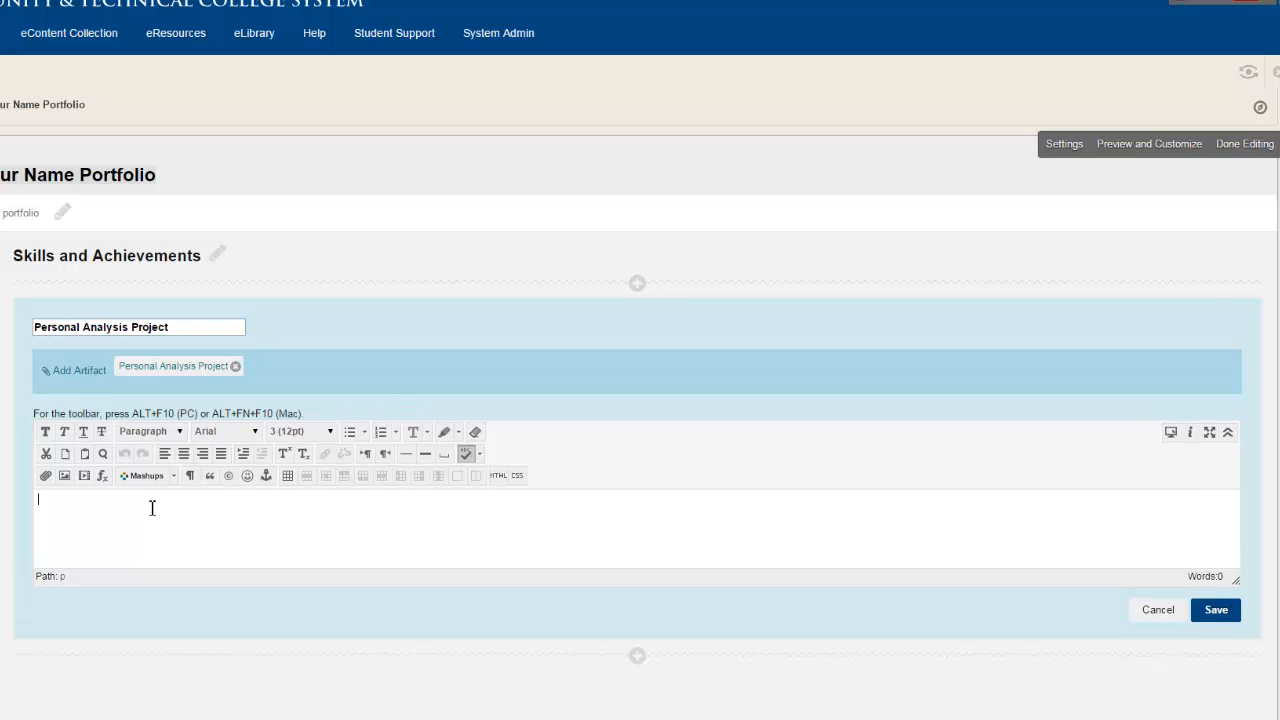
{"action": "type", "text": "Add Information."}
{"action": "left_click", "coordinate": [1214, 618]}
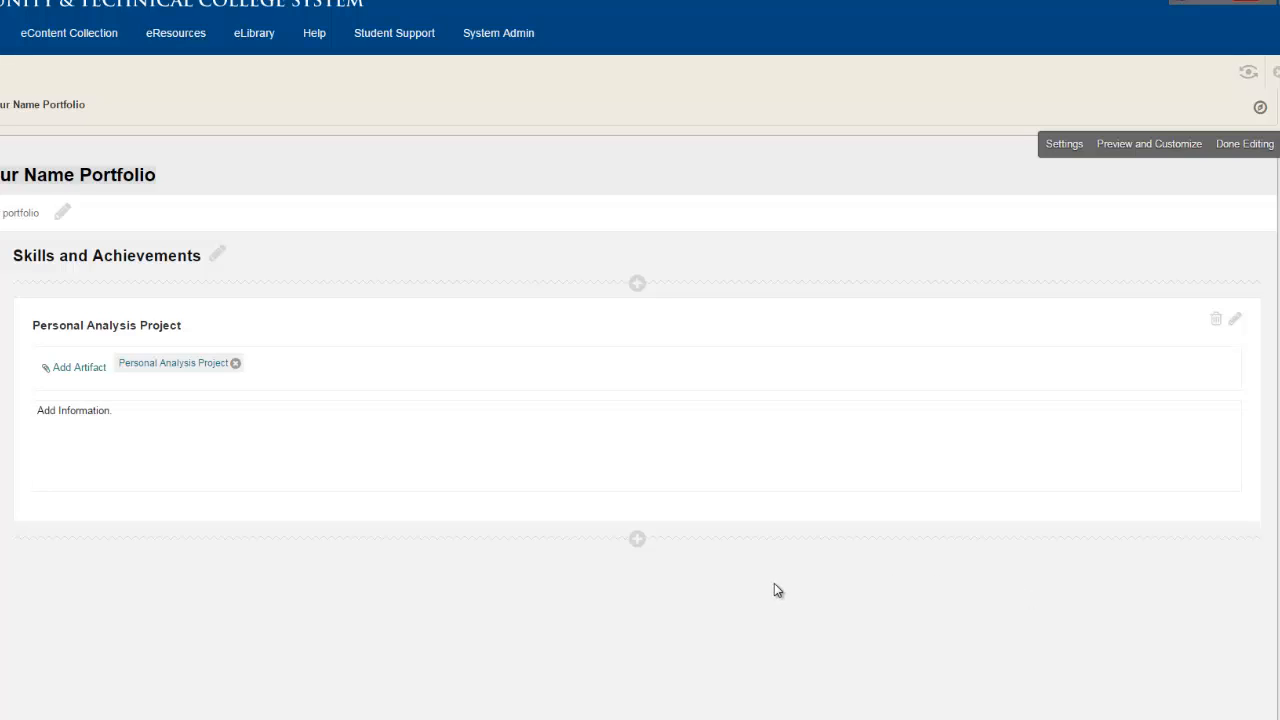
Add a section below Personal Analysis Project and attach the Example artifact to it.
{"action": "left_click", "coordinate": [637, 542]}
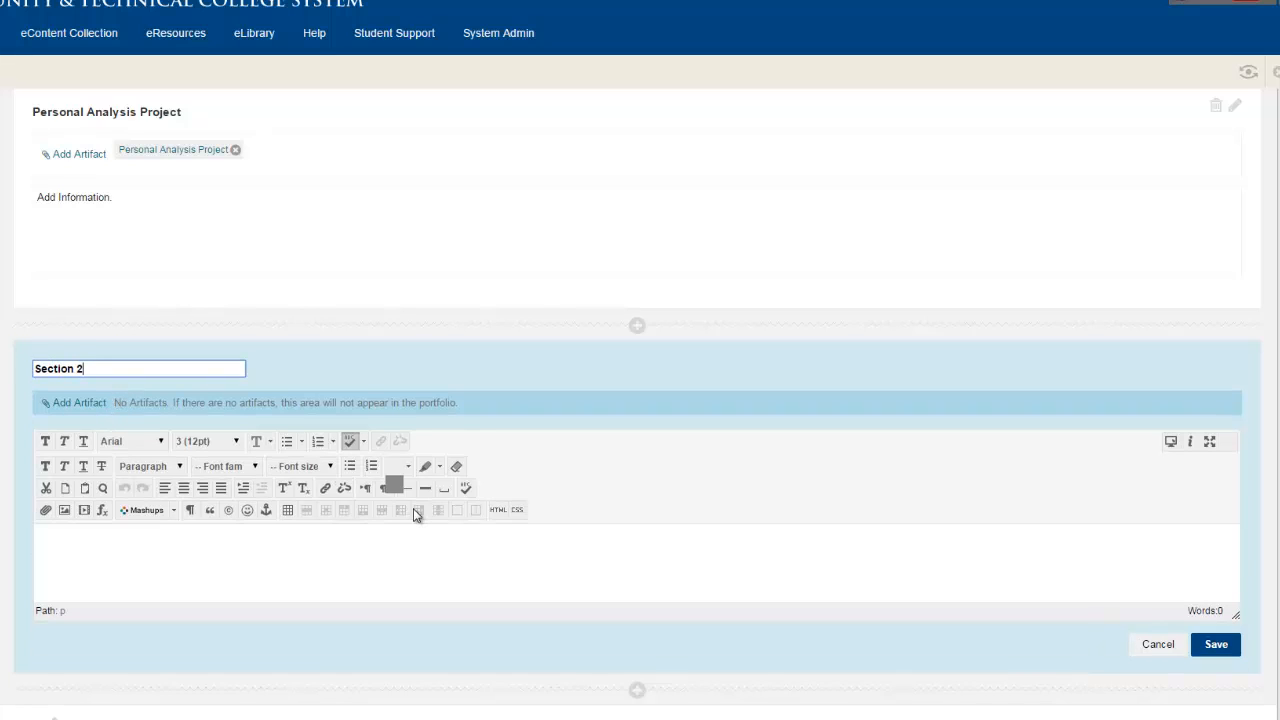
{"action": "left_click", "coordinate": [83, 406]}
{"action": "left_click", "coordinate": [236, 177]}
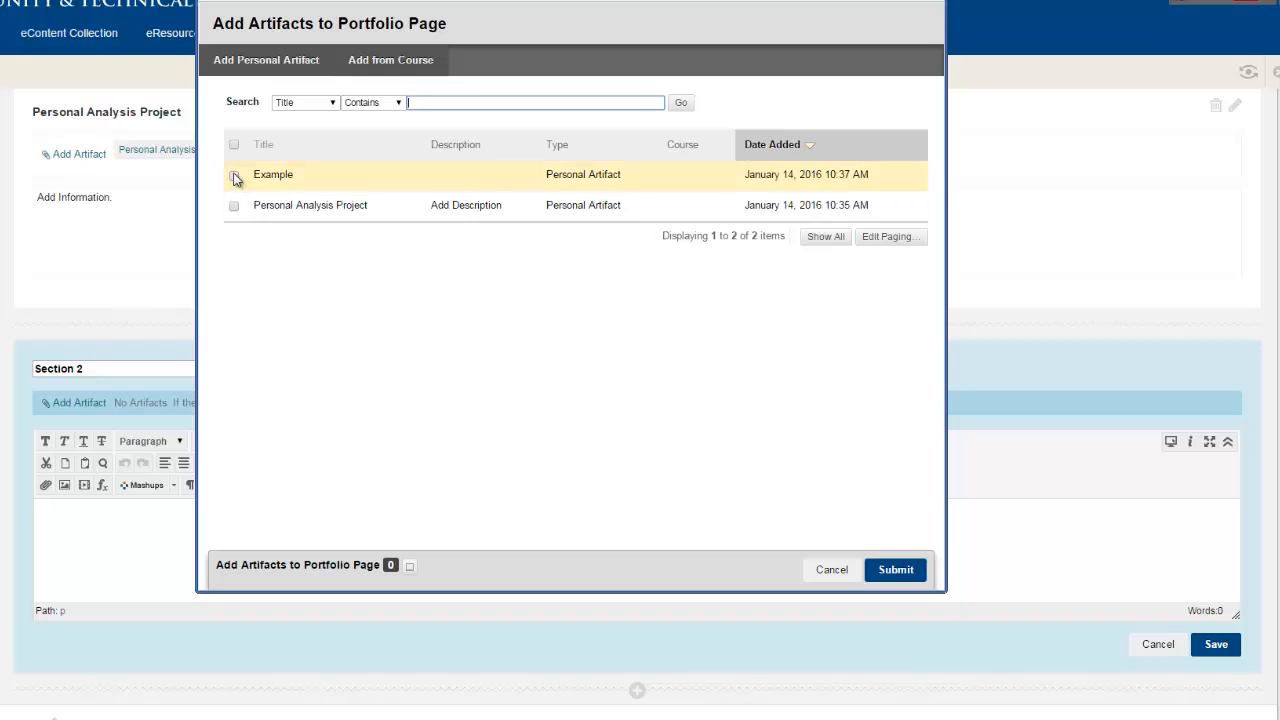
{"action": "left_click", "coordinate": [892, 567]}
Title the new section "Example", enter "Add info." as its content and save it.
{"action": "left_click_drag", "start_coordinate": [114, 371], "coordinate": [34, 369]}
{"action": "type", "text": "Example"}
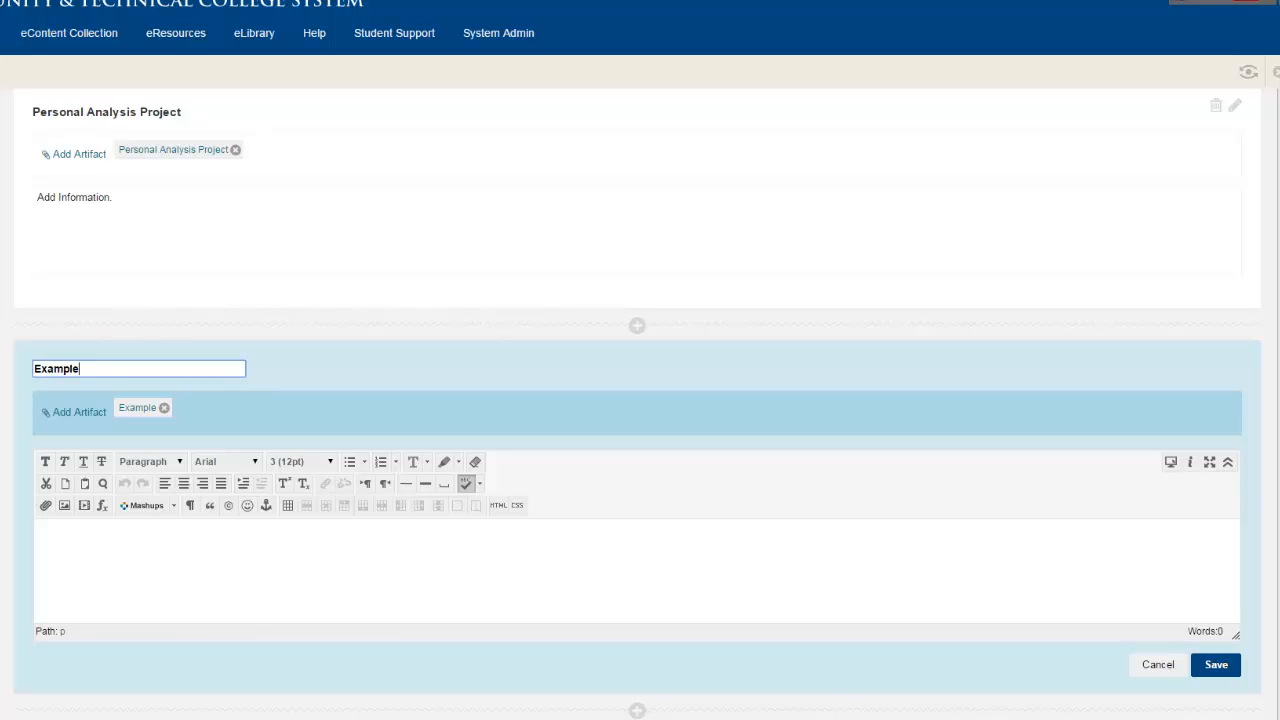
{"action": "left_click", "coordinate": [100, 560]}
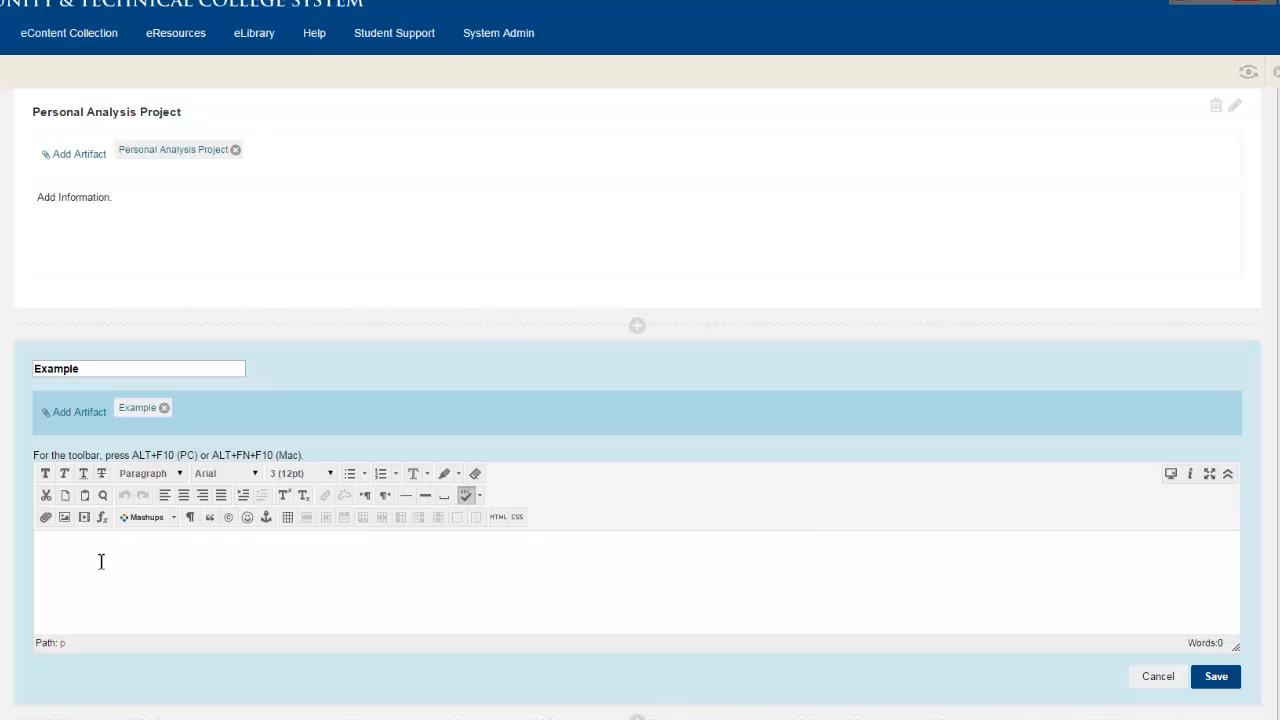
{"action": "type", "text": "Add info."}
{"action": "left_click", "coordinate": [1214, 679]}
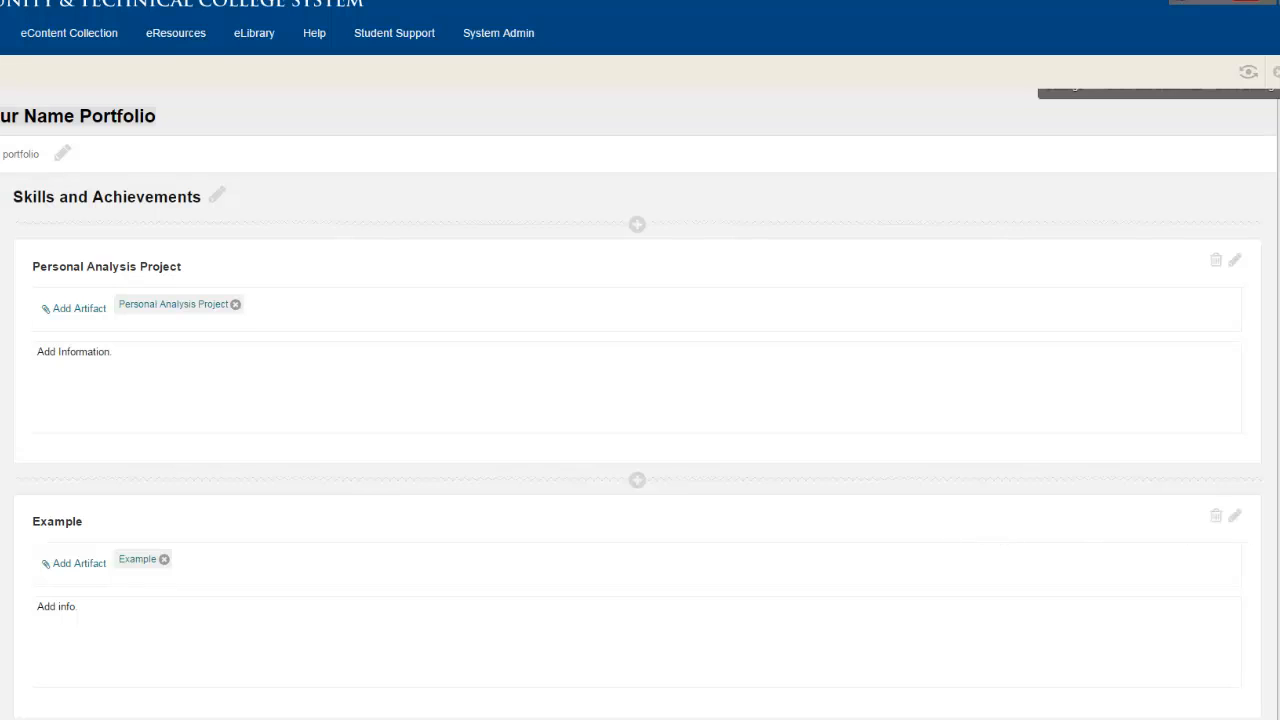
Add a section above Personal Analysis Project and look over the text and highlight colour choices in its editor.
{"action": "scroll", "coordinate": [640, 400], "scroll_direction": "down", "scroll_amount": 1}
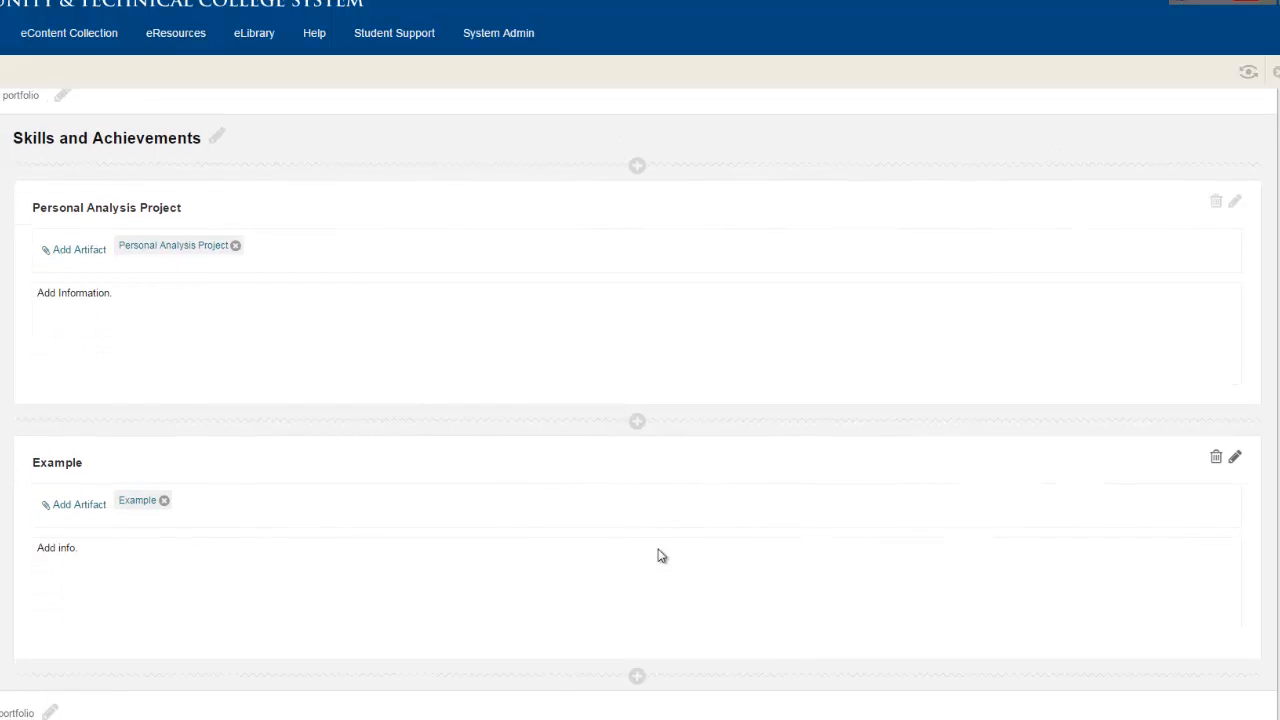
{"action": "left_click", "coordinate": [637, 167]}
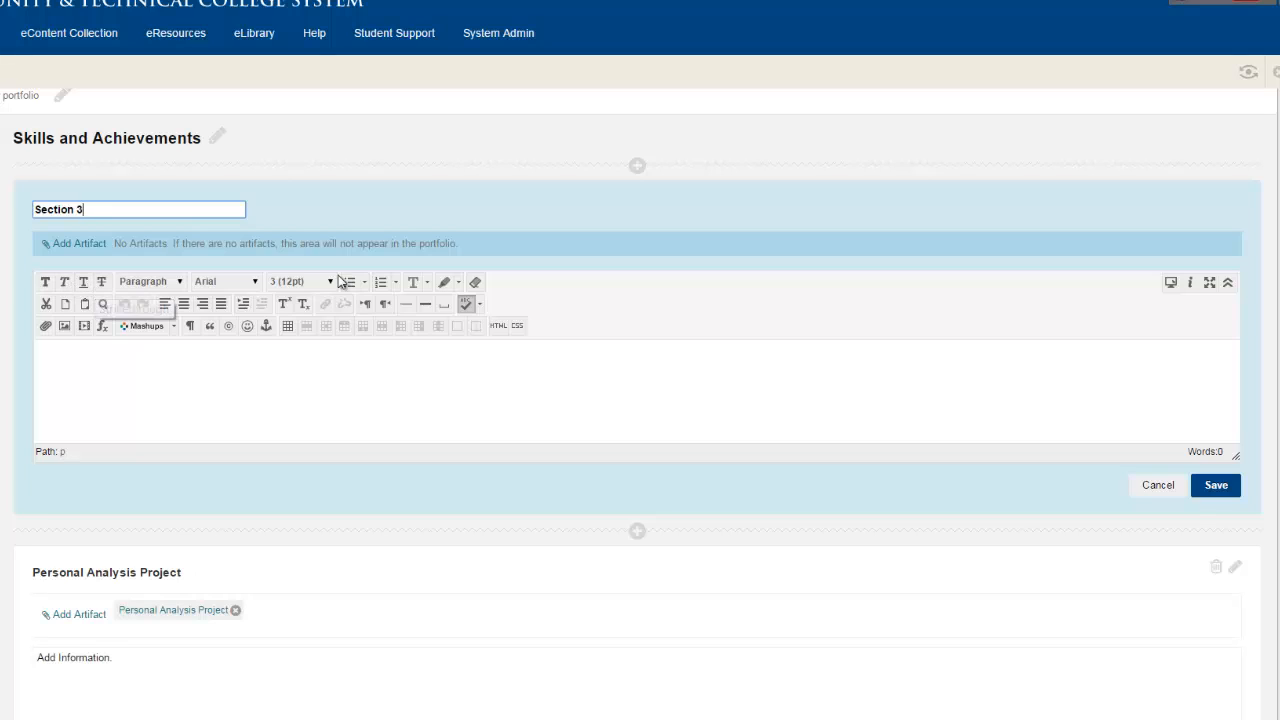
{"action": "left_click", "coordinate": [427, 284]}
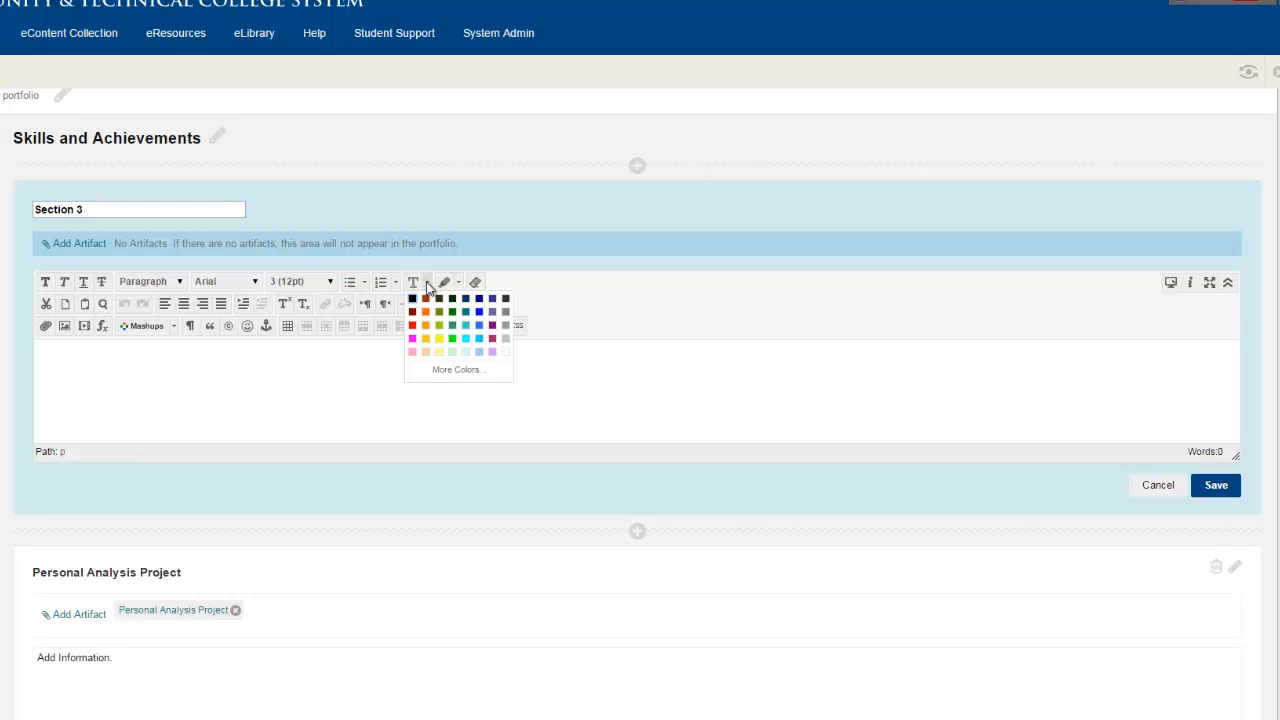
{"action": "left_click", "coordinate": [427, 286]}
{"action": "left_click", "coordinate": [457, 283]}
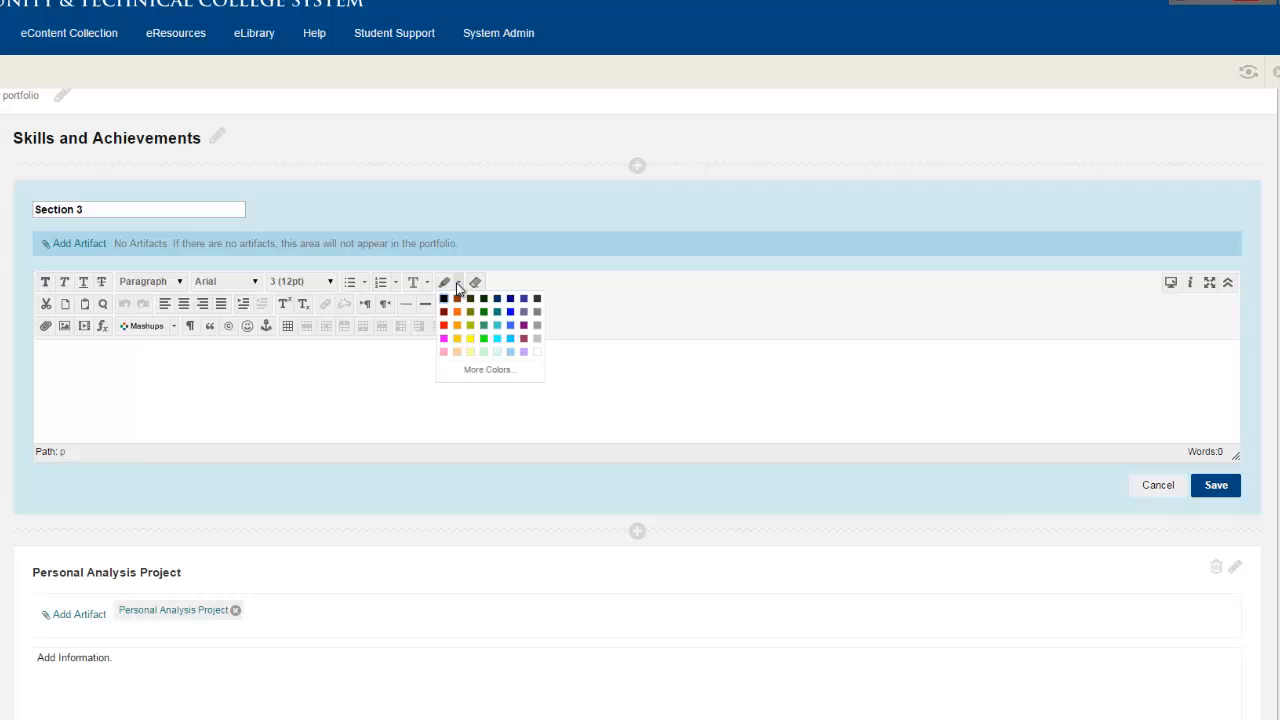
{"action": "left_click", "coordinate": [458, 285]}
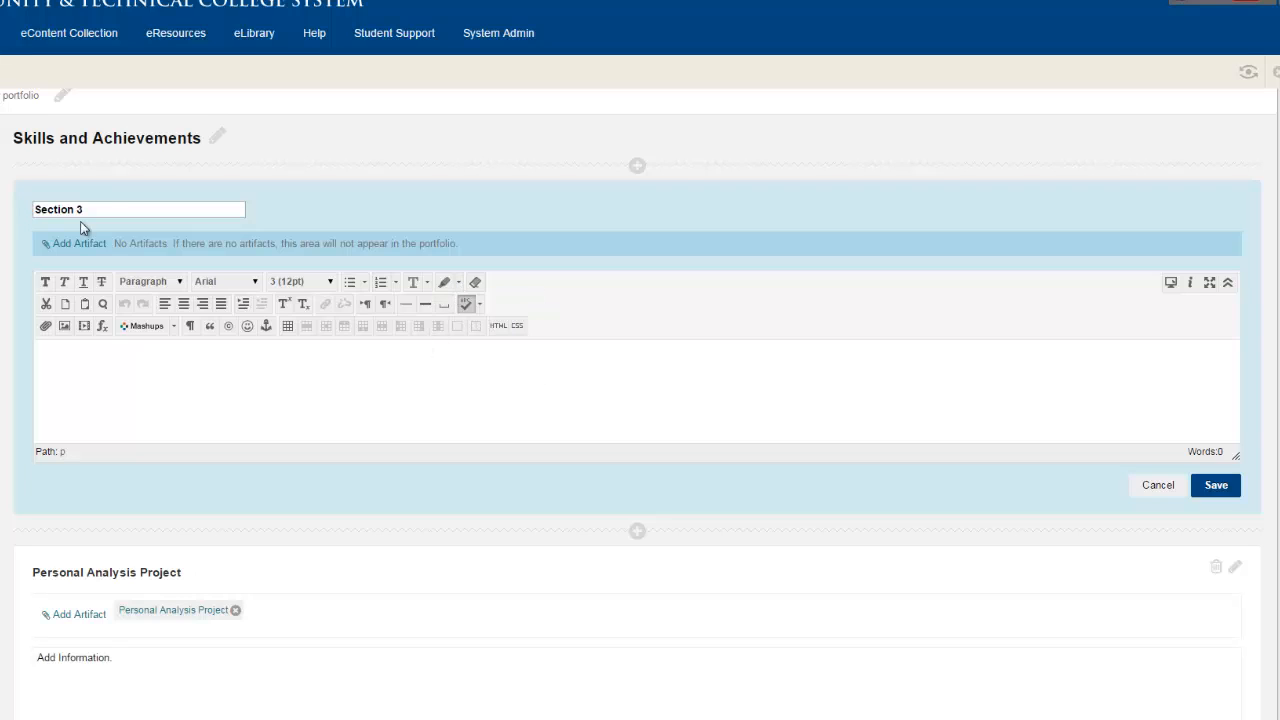
Title the new first section "EXAMPLE".
{"action": "triple_click", "coordinate": [105, 211]}
{"action": "type", "text": "EX"}
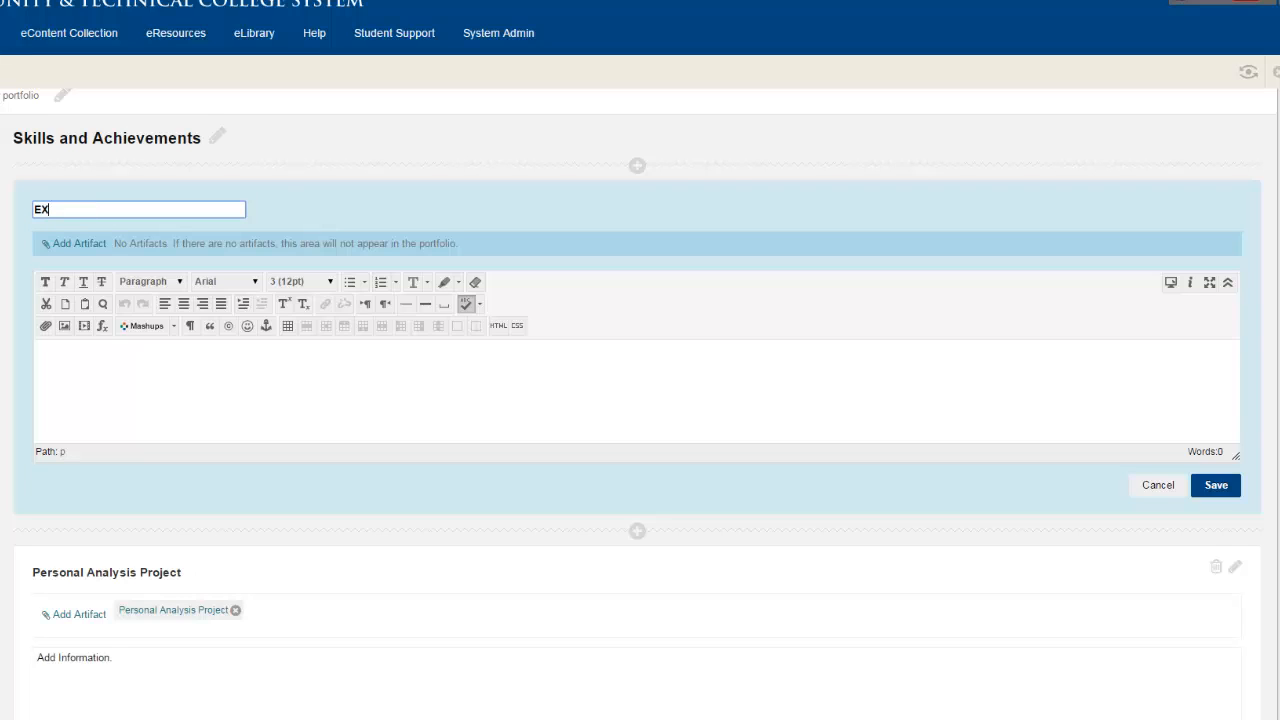
{"action": "type", "text": "AMPLE"}
Choose the SettingUpRoster image from My Documents as a file link for the EXAMPLE section's content.
{"action": "left_click", "coordinate": [45, 327]}
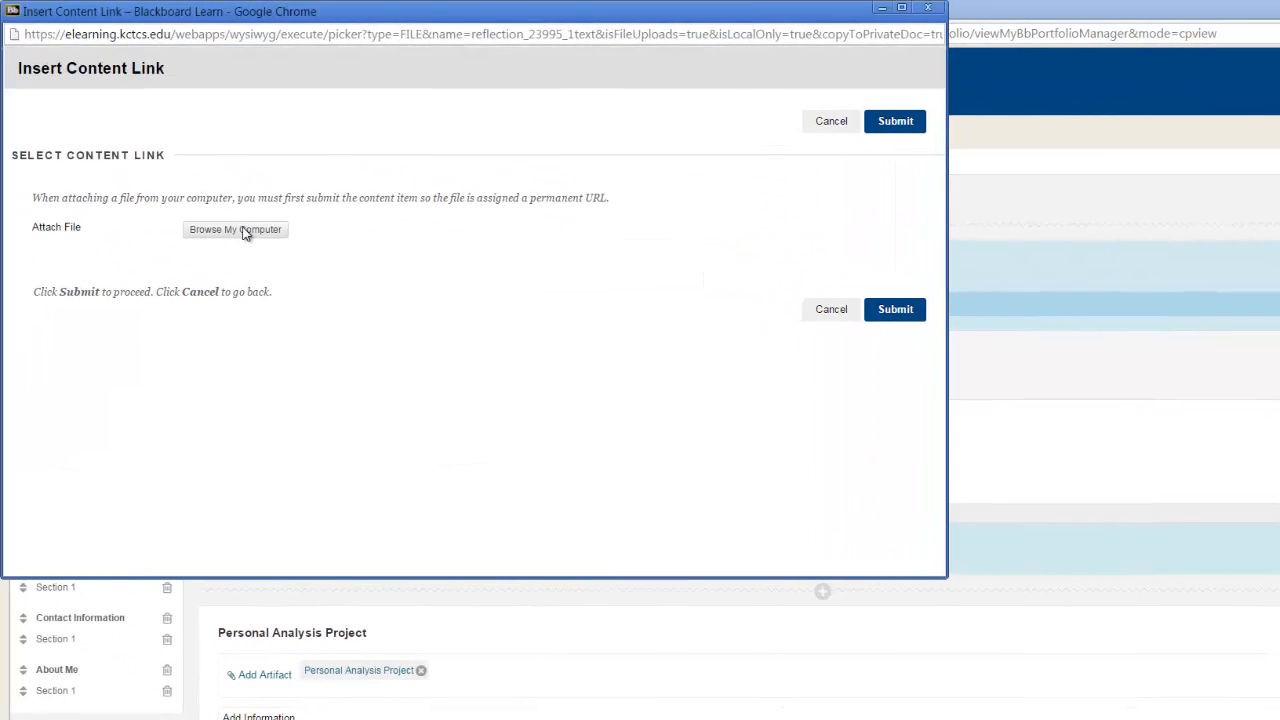
{"action": "left_click", "coordinate": [208, 217]}
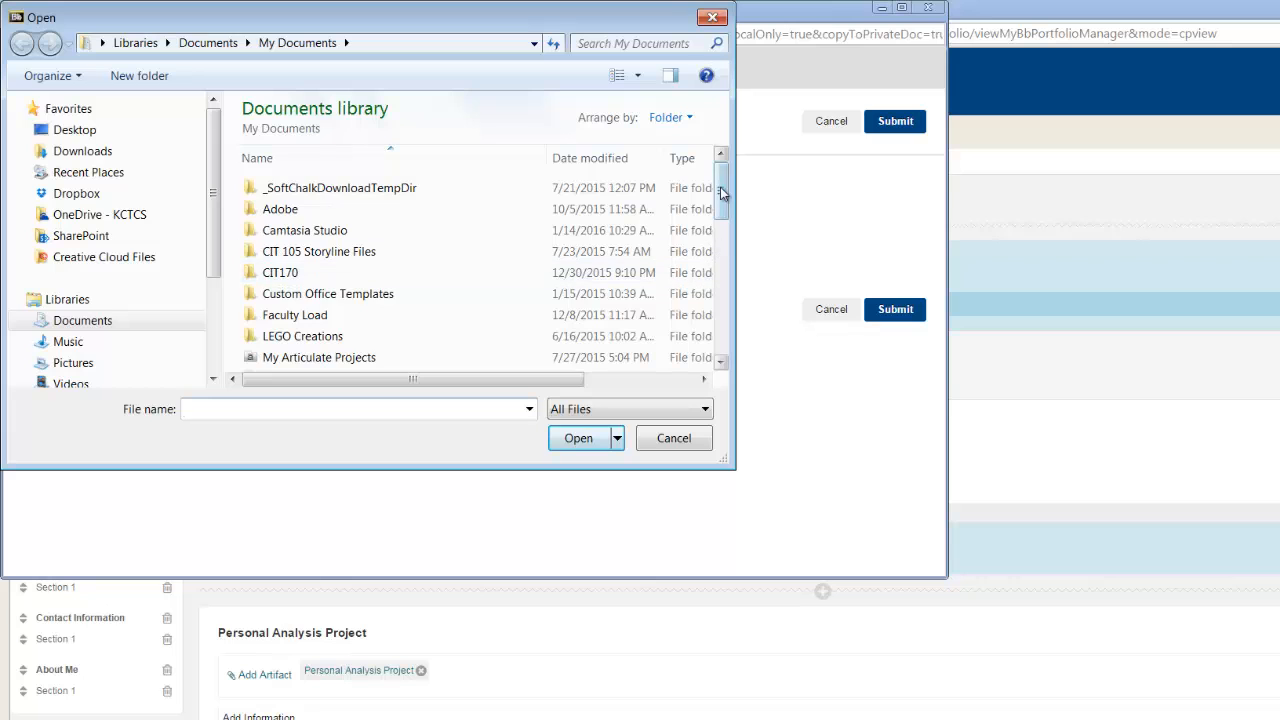
{"action": "left_click_drag", "start_coordinate": [722, 189], "coordinate": [718, 300]}
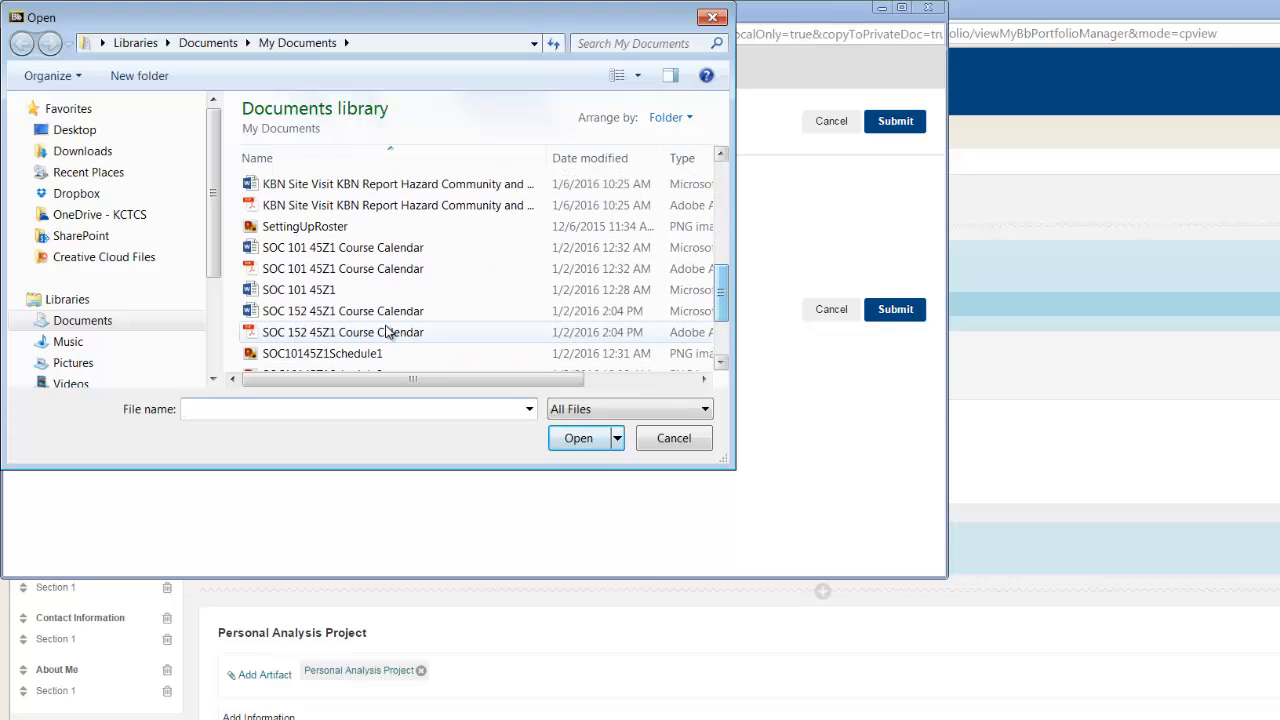
{"action": "left_click", "coordinate": [394, 226]}
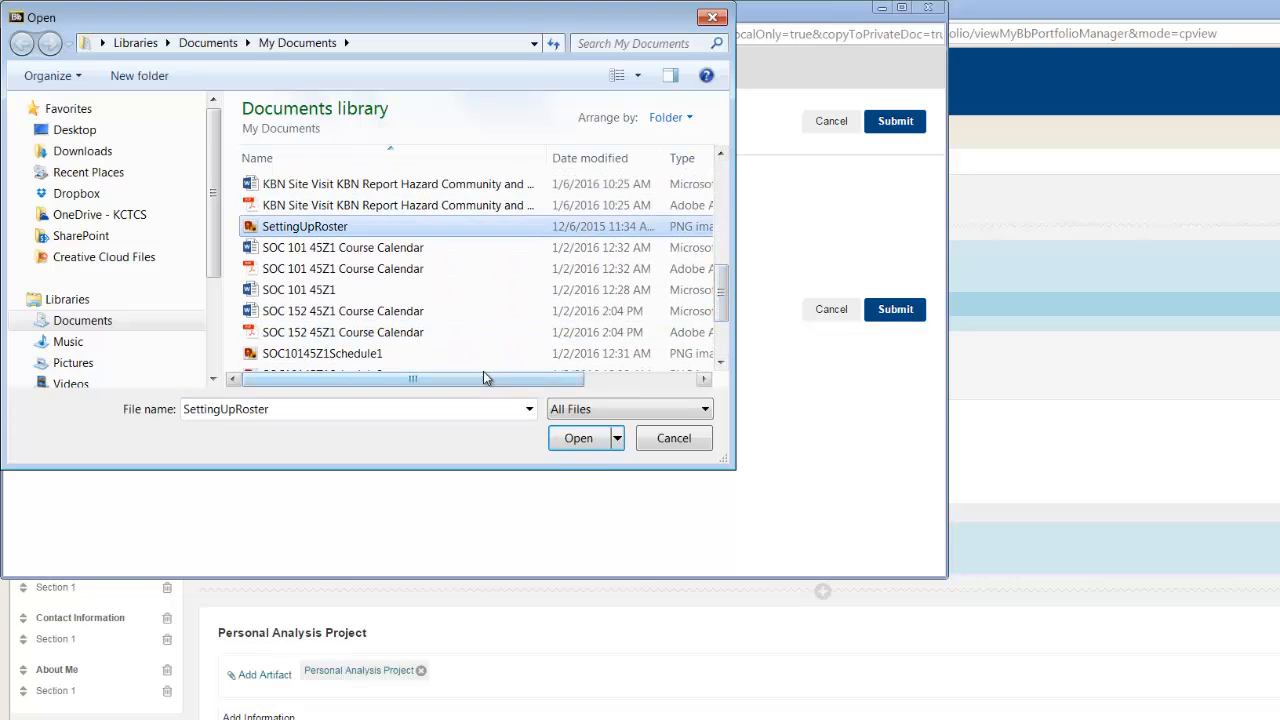
{"action": "left_click", "coordinate": [576, 440]}
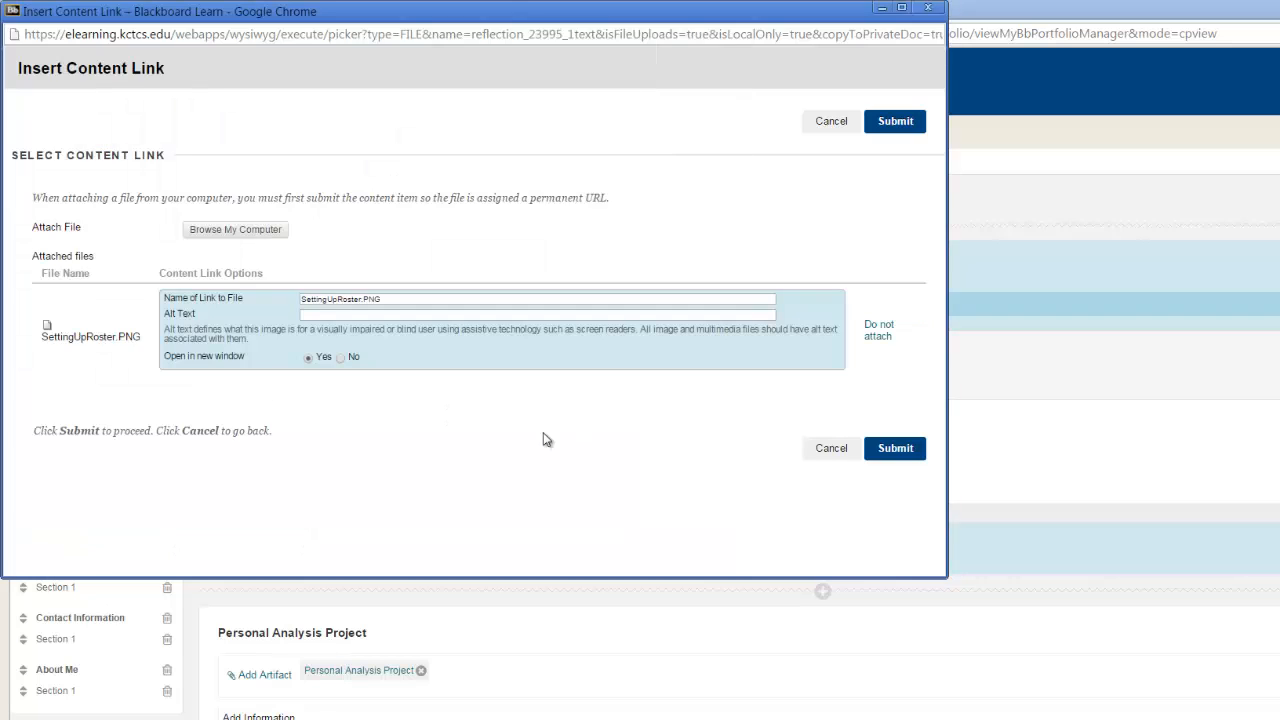
Set the file link's alt text to "Setting Up Roster" and submit the content link.
{"action": "left_click", "coordinate": [319, 316]}
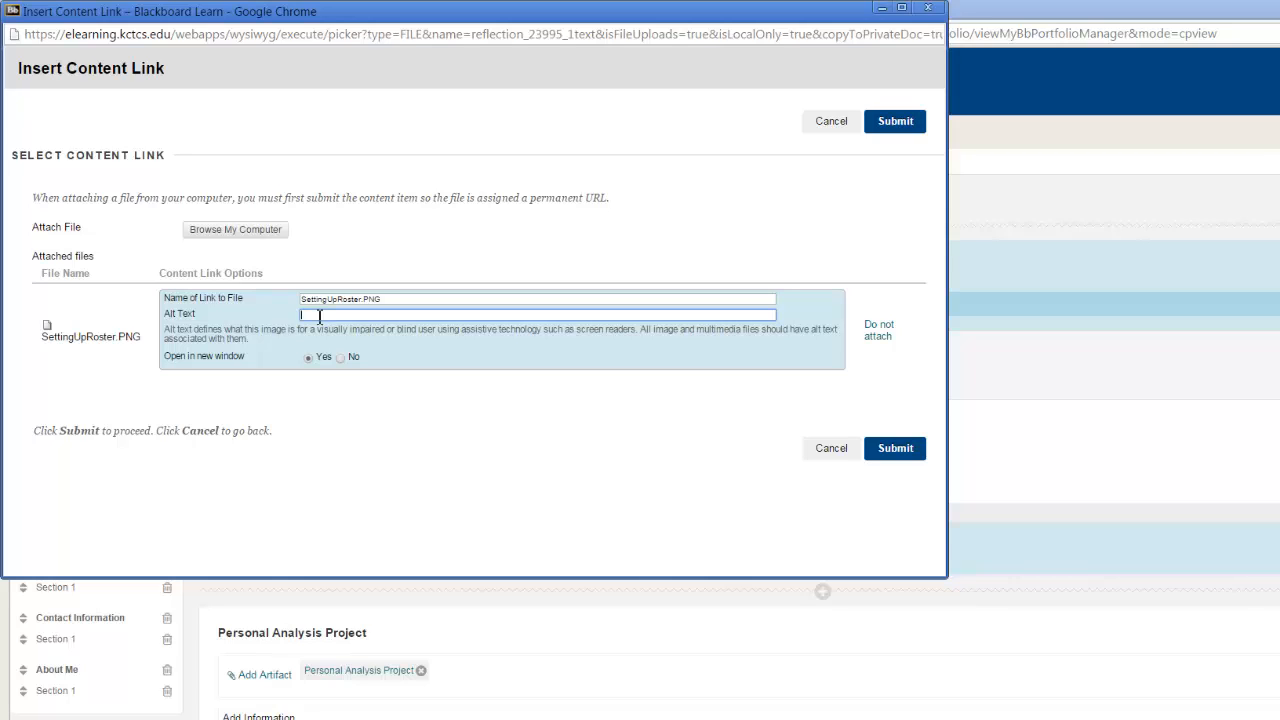
{"action": "type", "text": "Setting Up Roster"}
{"action": "left_click", "coordinate": [907, 450]}
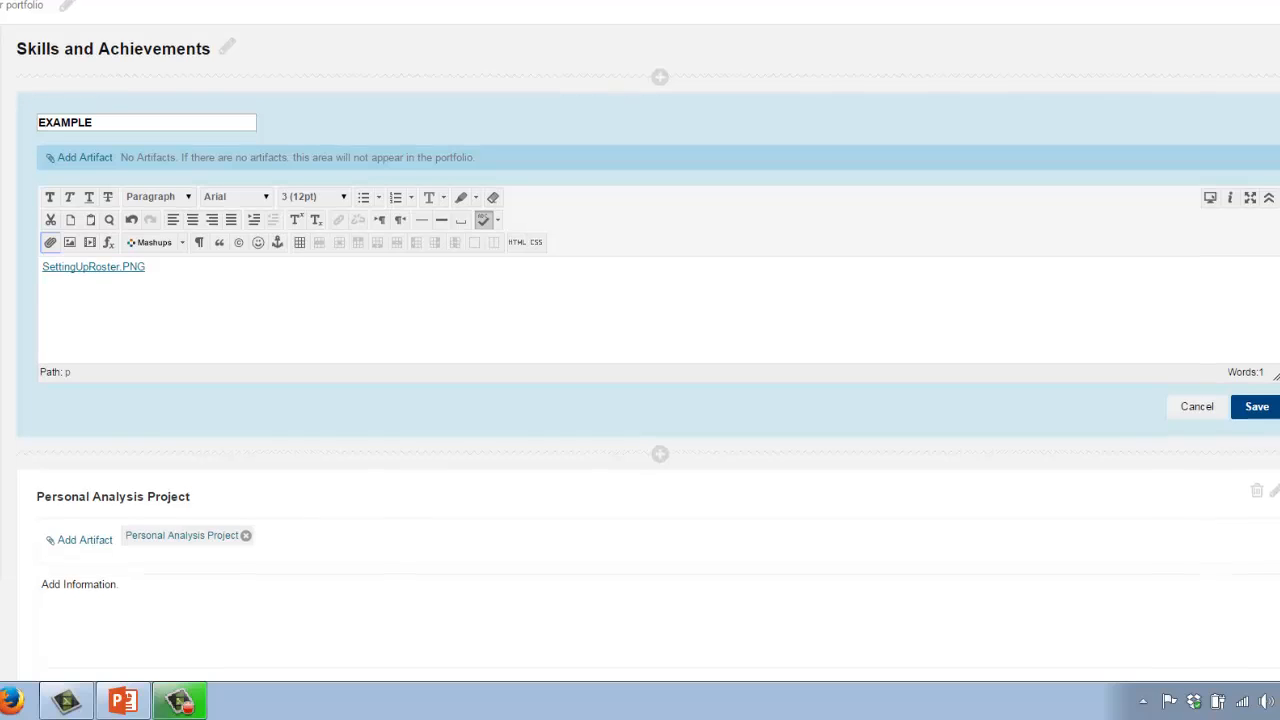
Enter "Add Text" below the SettingUpRoster.PNG link in the EXAMPLE section and make it bold.
{"action": "scroll", "coordinate": [640, 360], "scroll_direction": "down", "scroll_amount": 1}
{"action": "scroll", "coordinate": [640, 360], "scroll_direction": "up", "scroll_amount": 1}
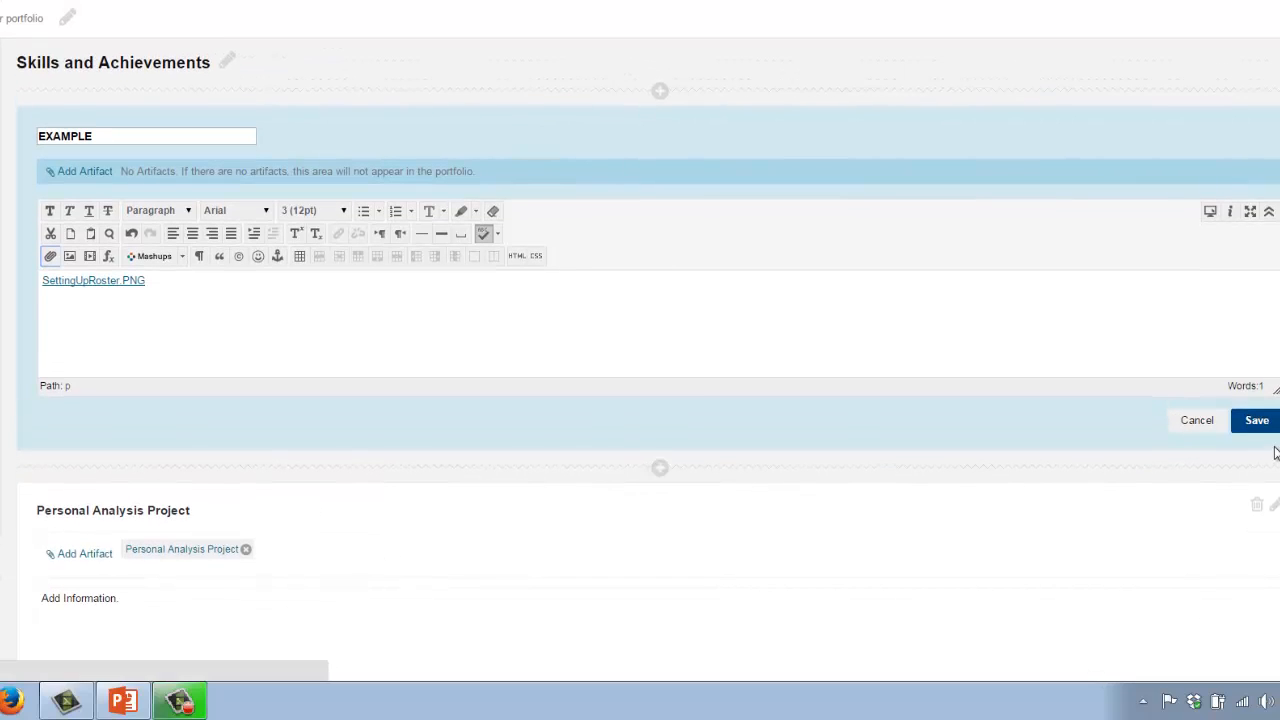
{"action": "left_click", "coordinate": [256, 325]}
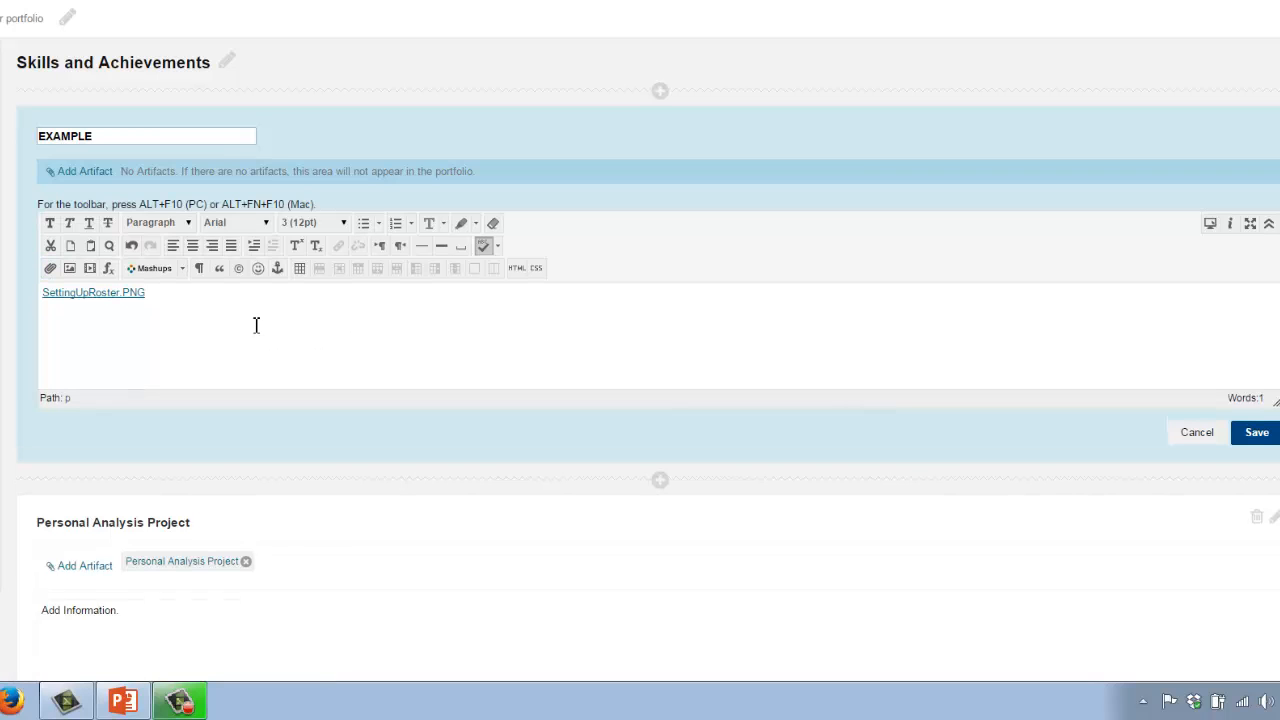
{"action": "type", "text": "Add Text"}
{"action": "left_click_drag", "start_coordinate": [92, 337], "coordinate": [43, 338]}
{"action": "left_click", "coordinate": [50, 222]}
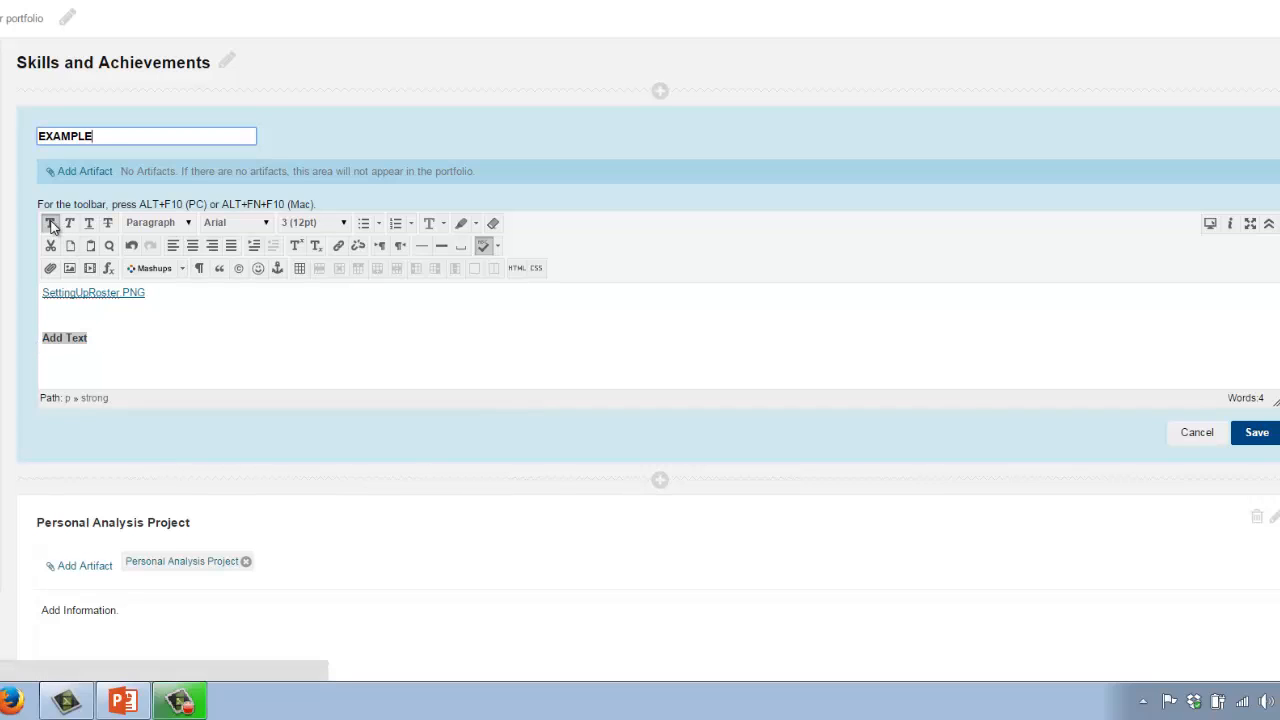
{"action": "left_click", "coordinate": [112, 341]}
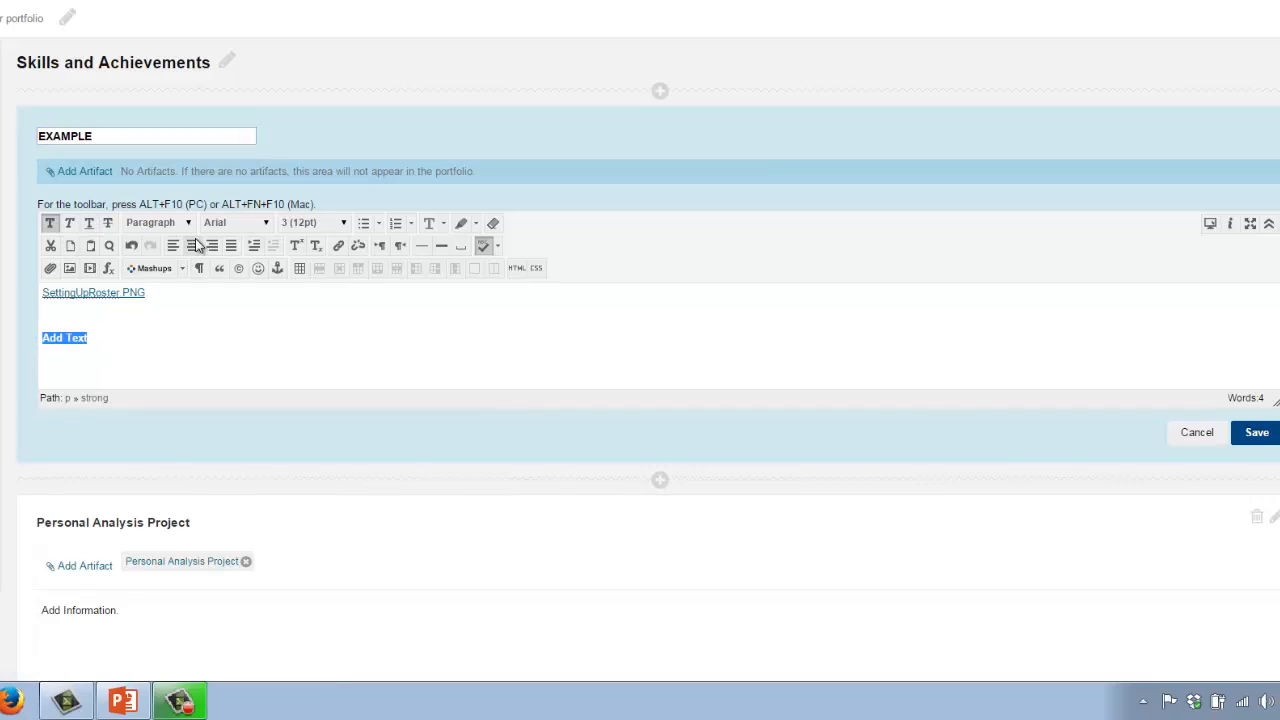
Color the "Add Text" line blue, highlight it in yellow, and save the EXAMPLE section.
{"action": "left_click", "coordinate": [443, 223]}
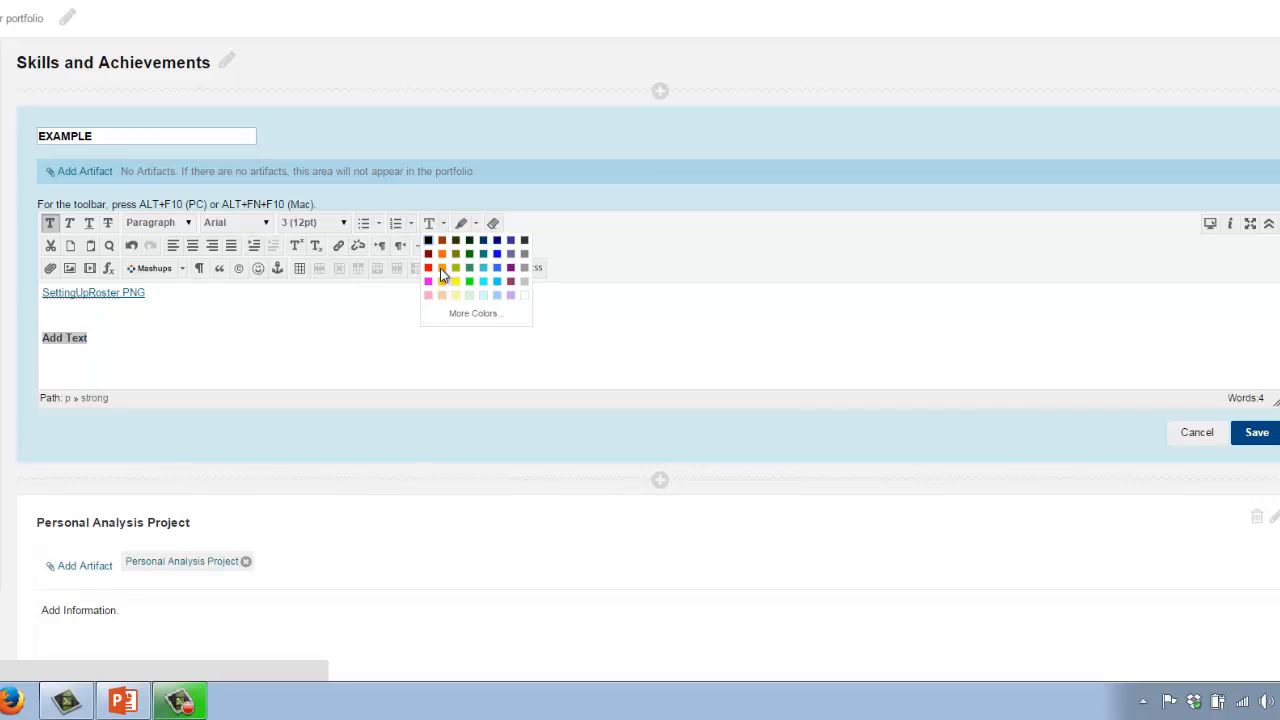
{"action": "left_click", "coordinate": [497, 268]}
{"action": "left_click", "coordinate": [473, 224]}
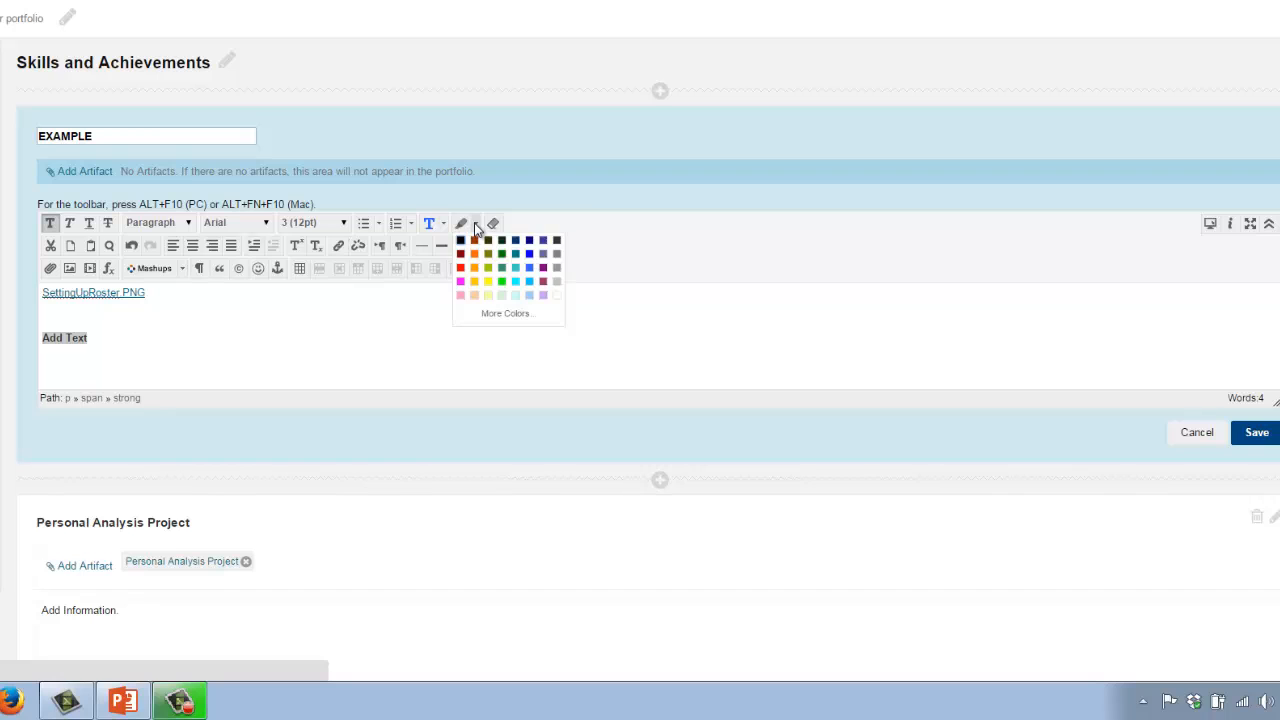
{"action": "left_click", "coordinate": [490, 282]}
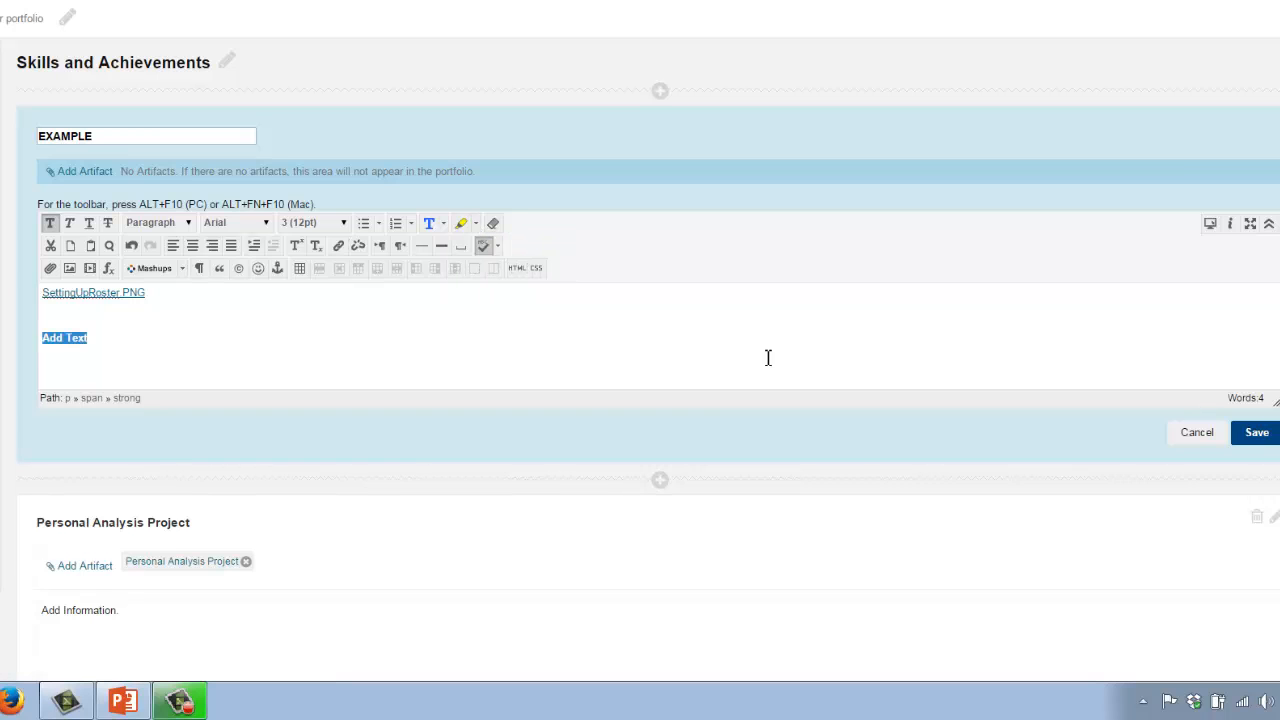
{"action": "left_click", "coordinate": [1250, 435]}
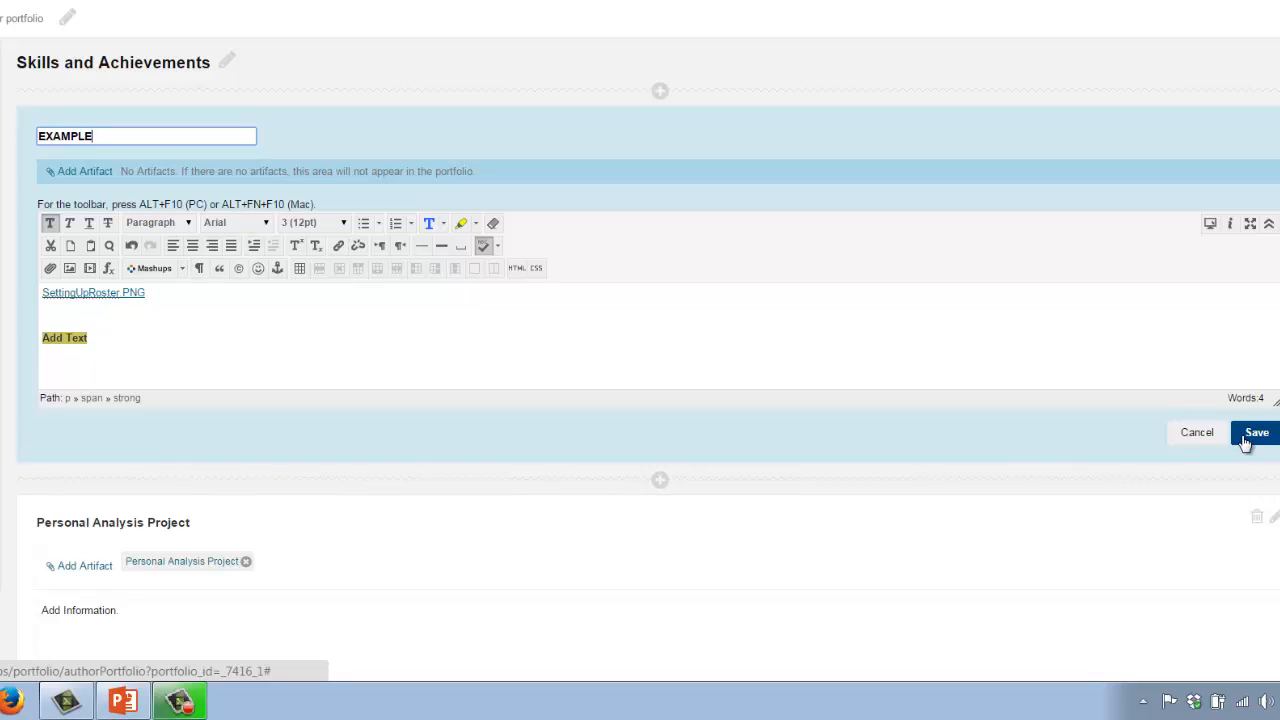
{"action": "left_click", "coordinate": [1245, 440]}
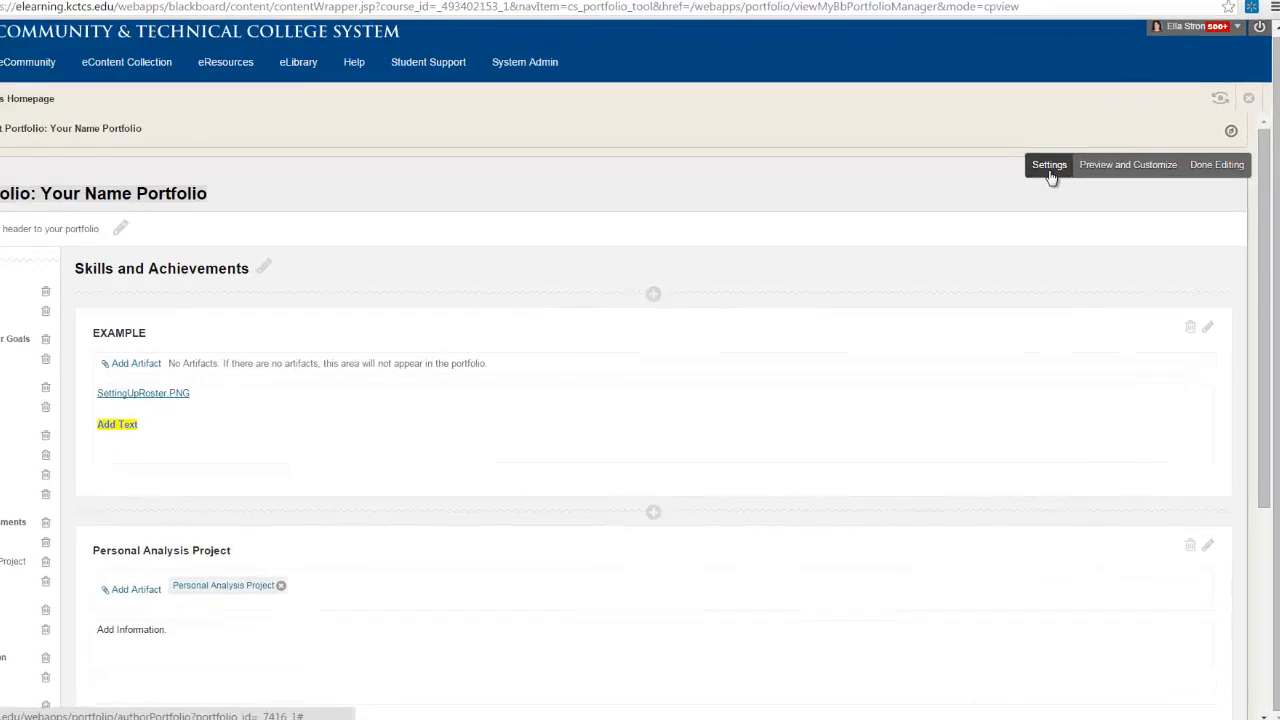
Review and submit the general portfolio settings, and open the portfolio in Preview and Customize.
{"action": "left_click", "coordinate": [1012, 147]}
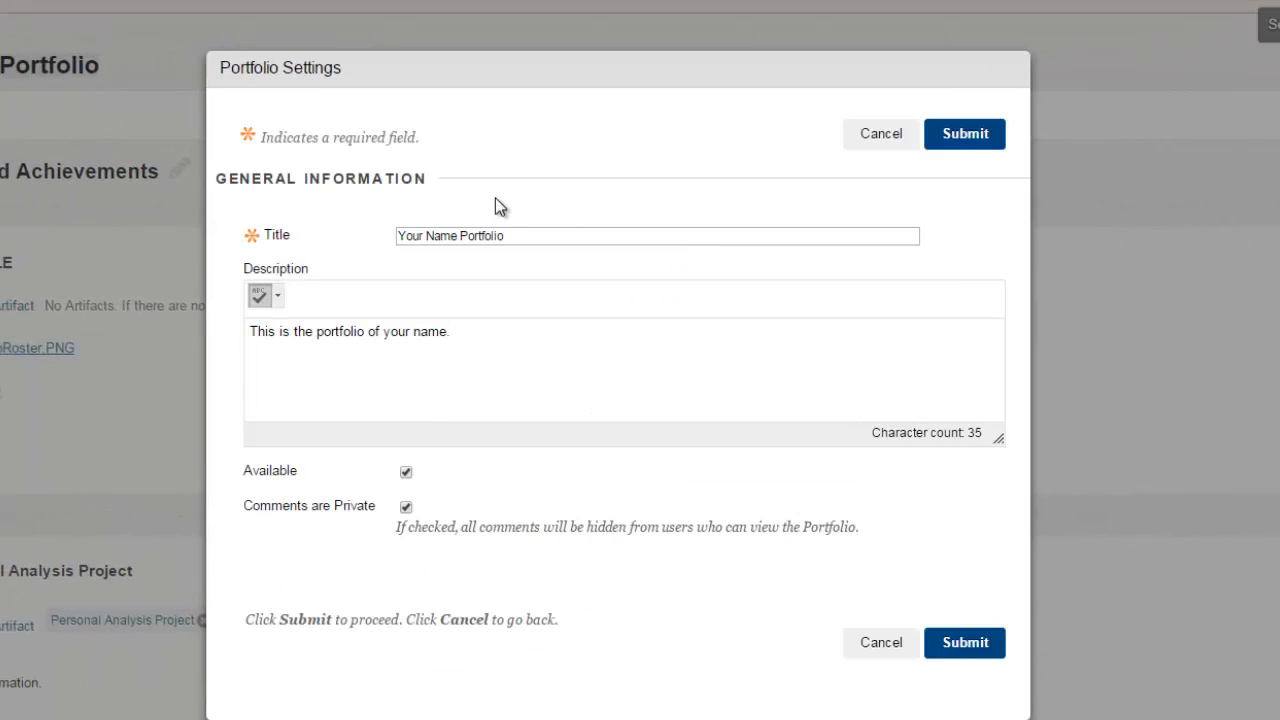
{"action": "left_click", "coordinate": [968, 136]}
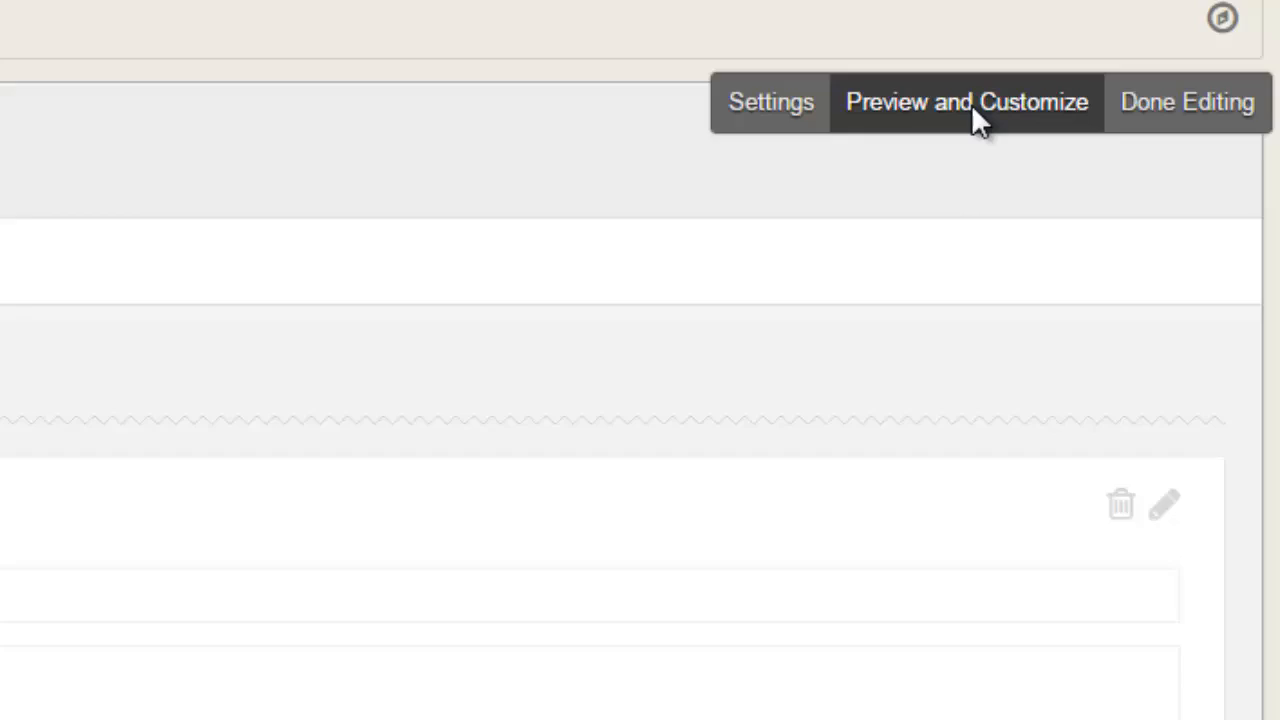
{"action": "left_click", "coordinate": [971, 106]}
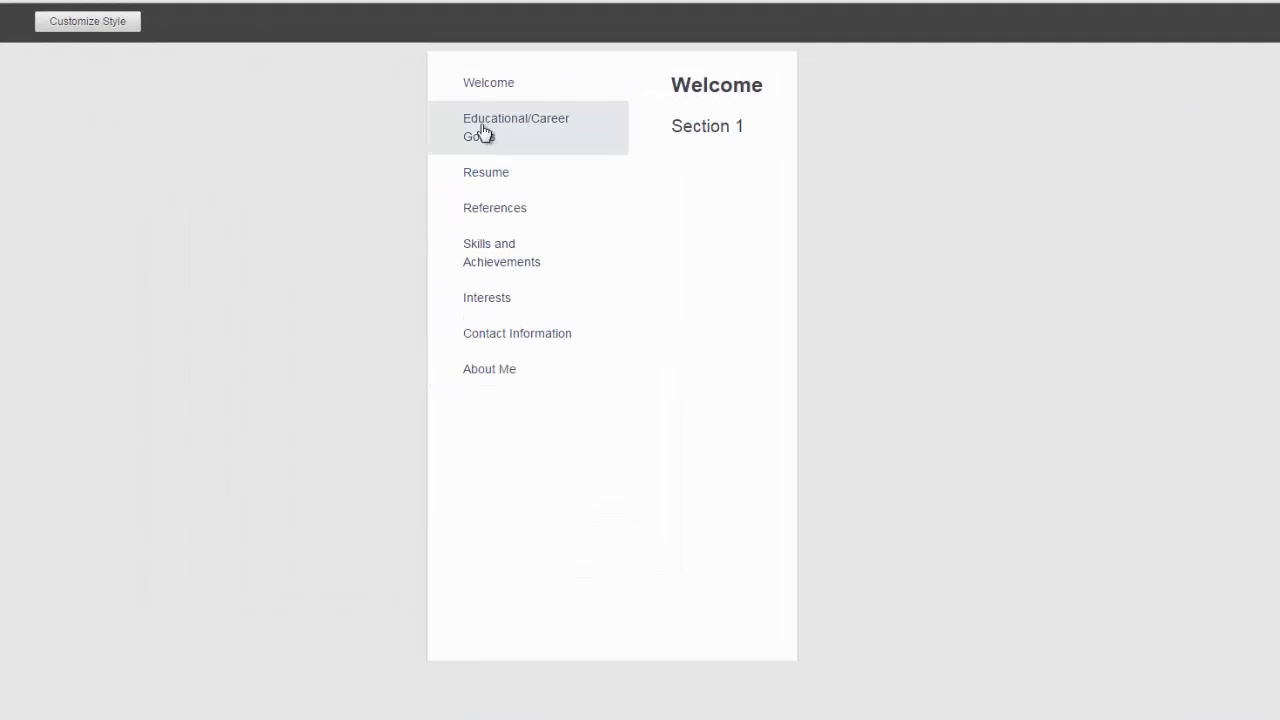
Check the References and Skills and Achievements pages in the preview, including the content of the Personal Analysis Project artifact.
{"action": "left_click", "coordinate": [505, 210]}
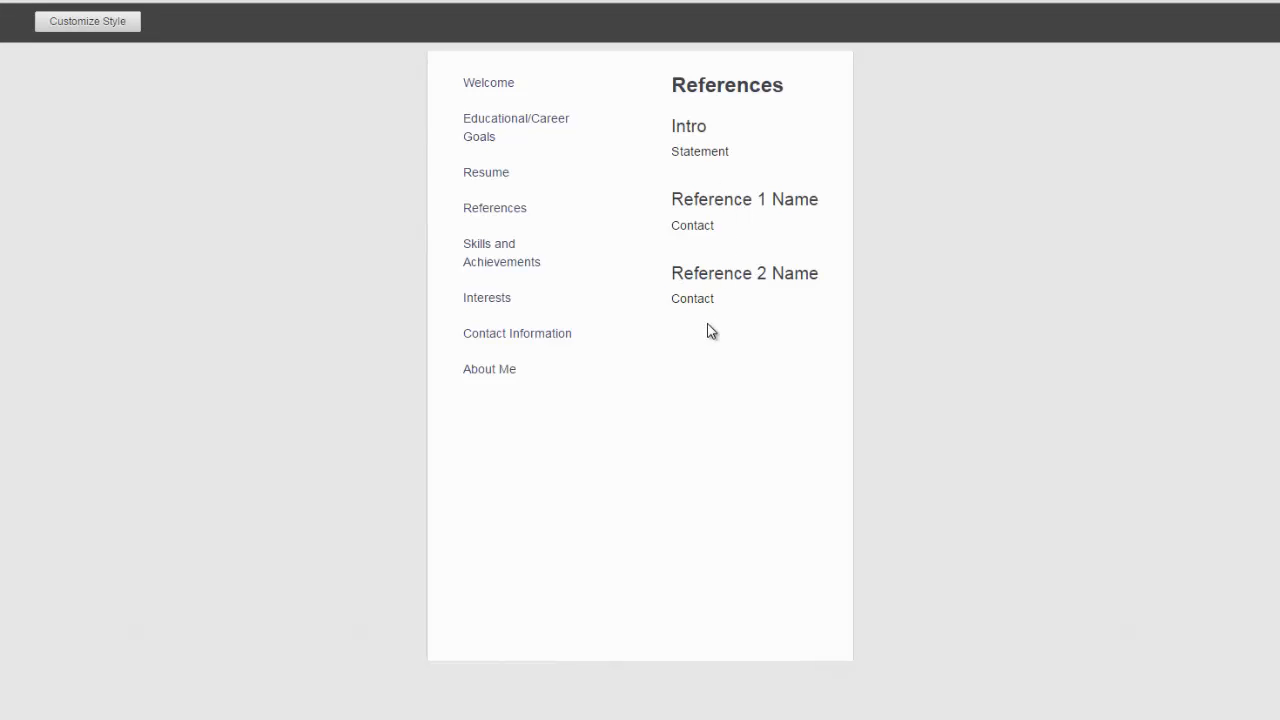
{"action": "left_click", "coordinate": [505, 259]}
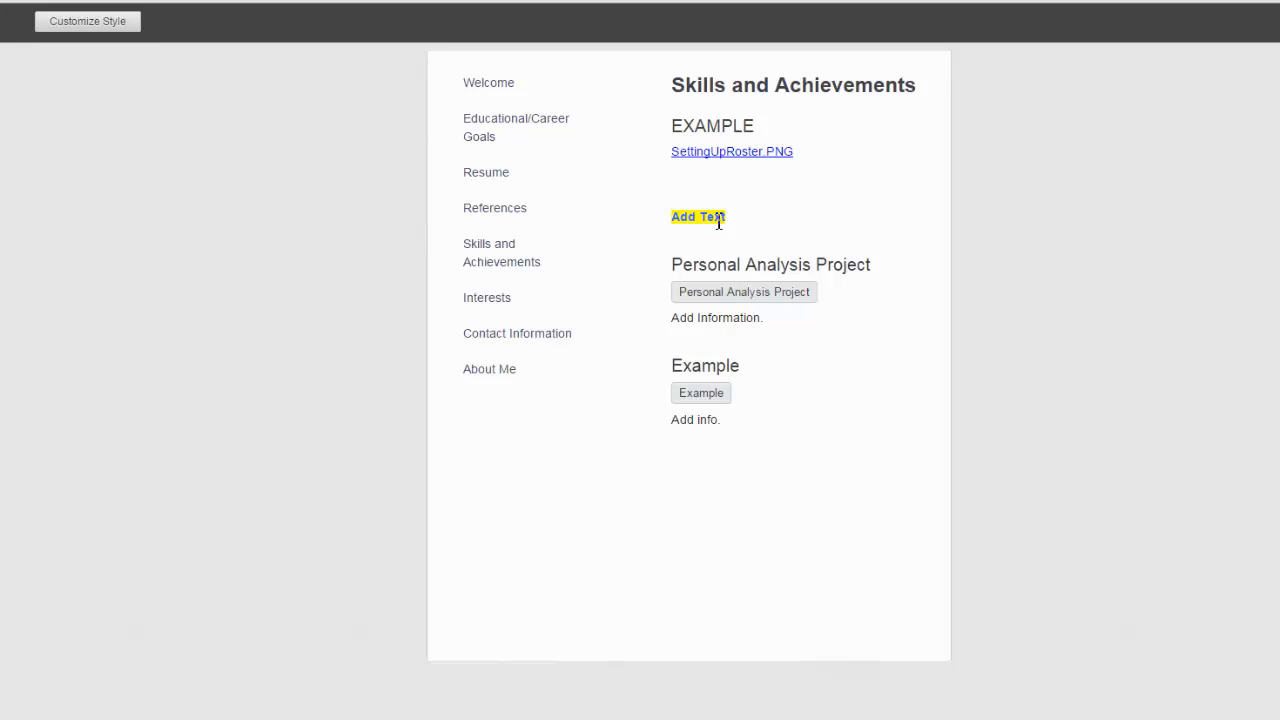
{"action": "left_click", "coordinate": [703, 296]}
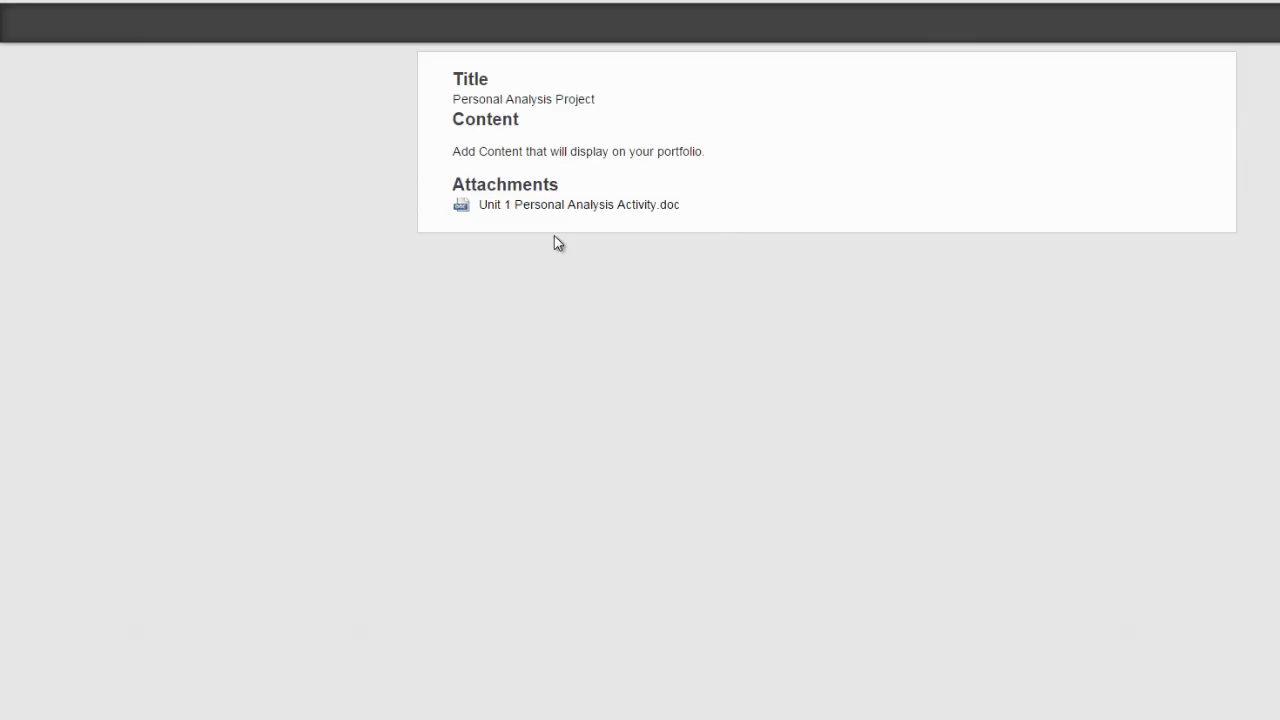
{"action": "left_click_drag", "start_coordinate": [454, 151], "coordinate": [706, 154]}
{"action": "left_click", "coordinate": [708, 156]}
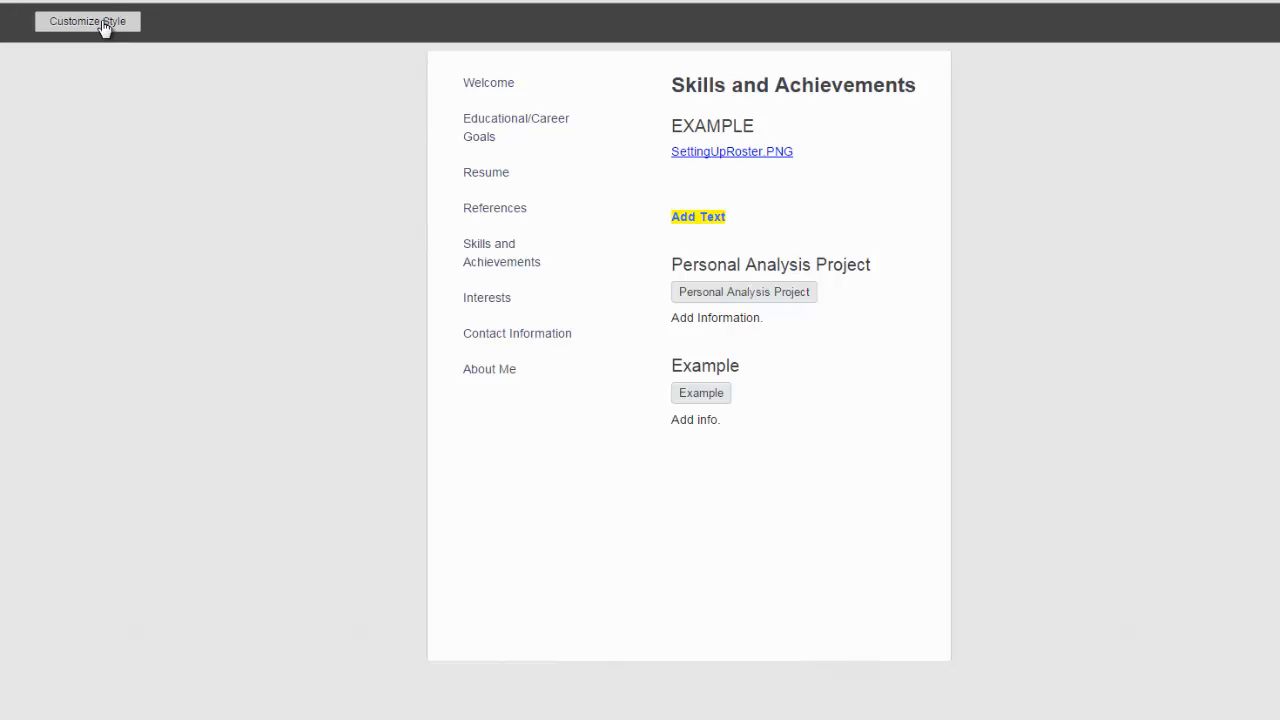
Customize the portfolio style by trying Layout 2 and Layout 3 and choosing Layout 4.
{"action": "left_click", "coordinate": [104, 26]}
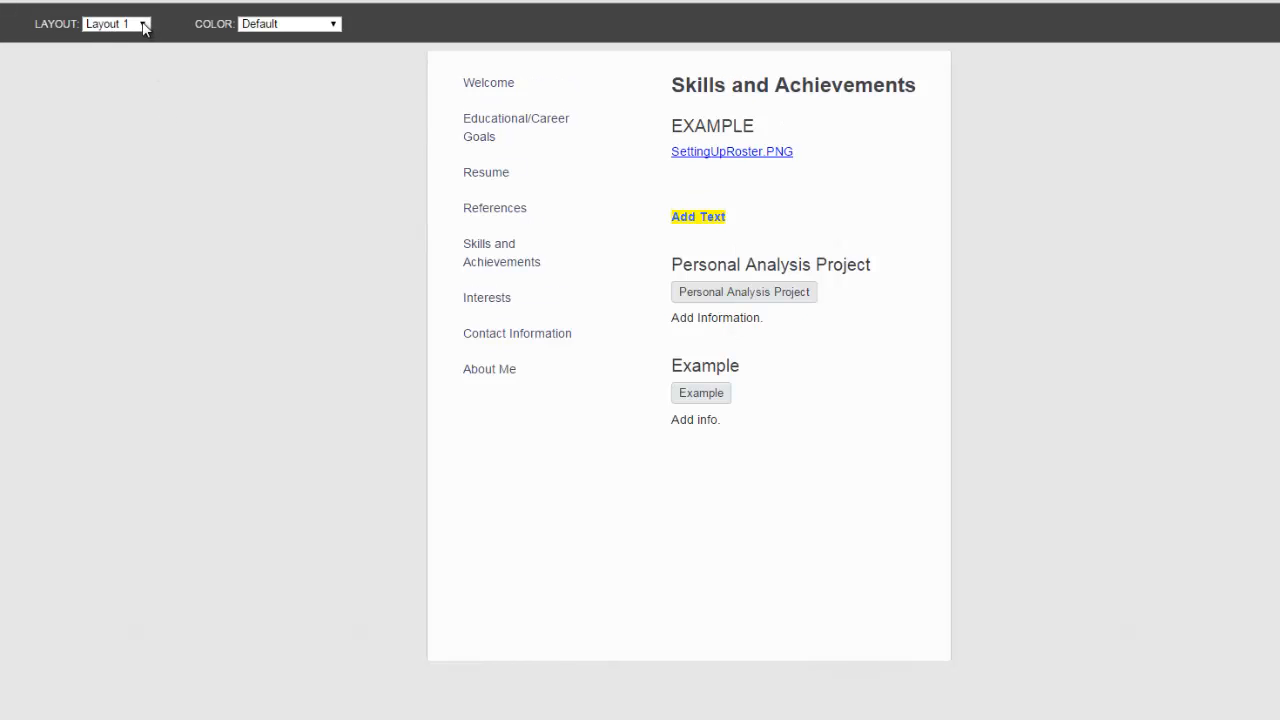
{"action": "left_click", "coordinate": [144, 24]}
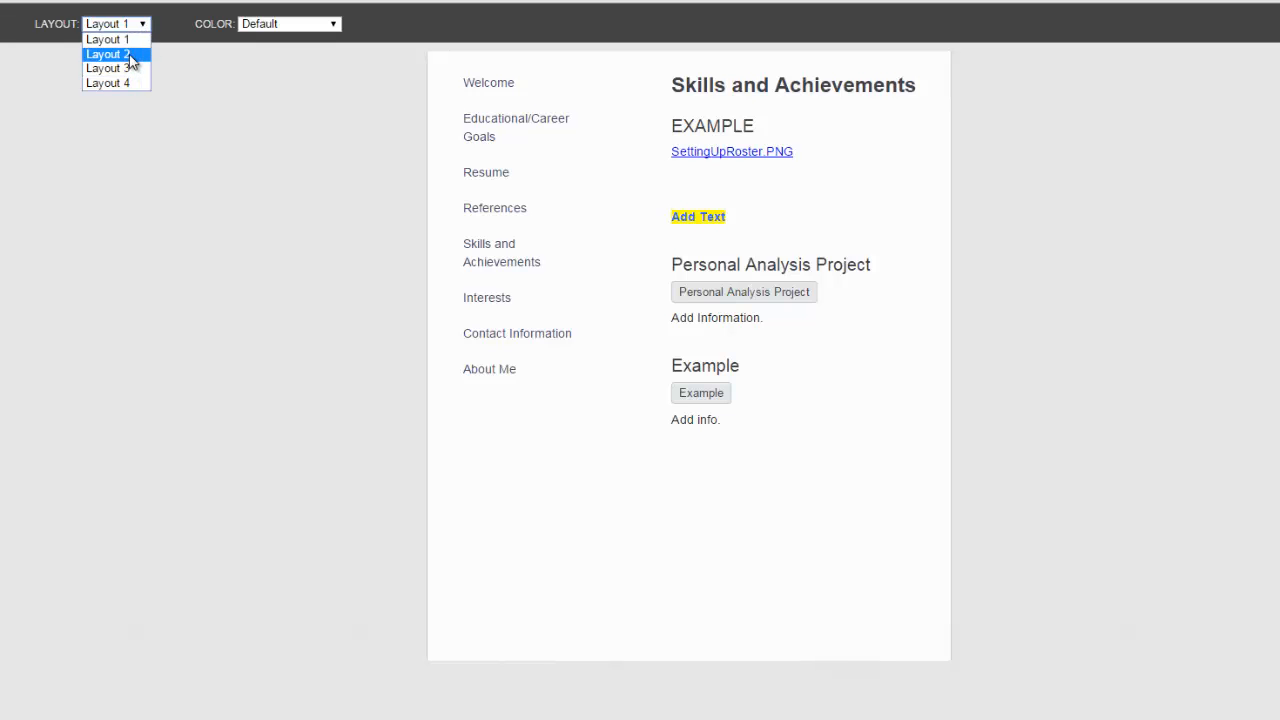
{"action": "left_click", "coordinate": [130, 56]}
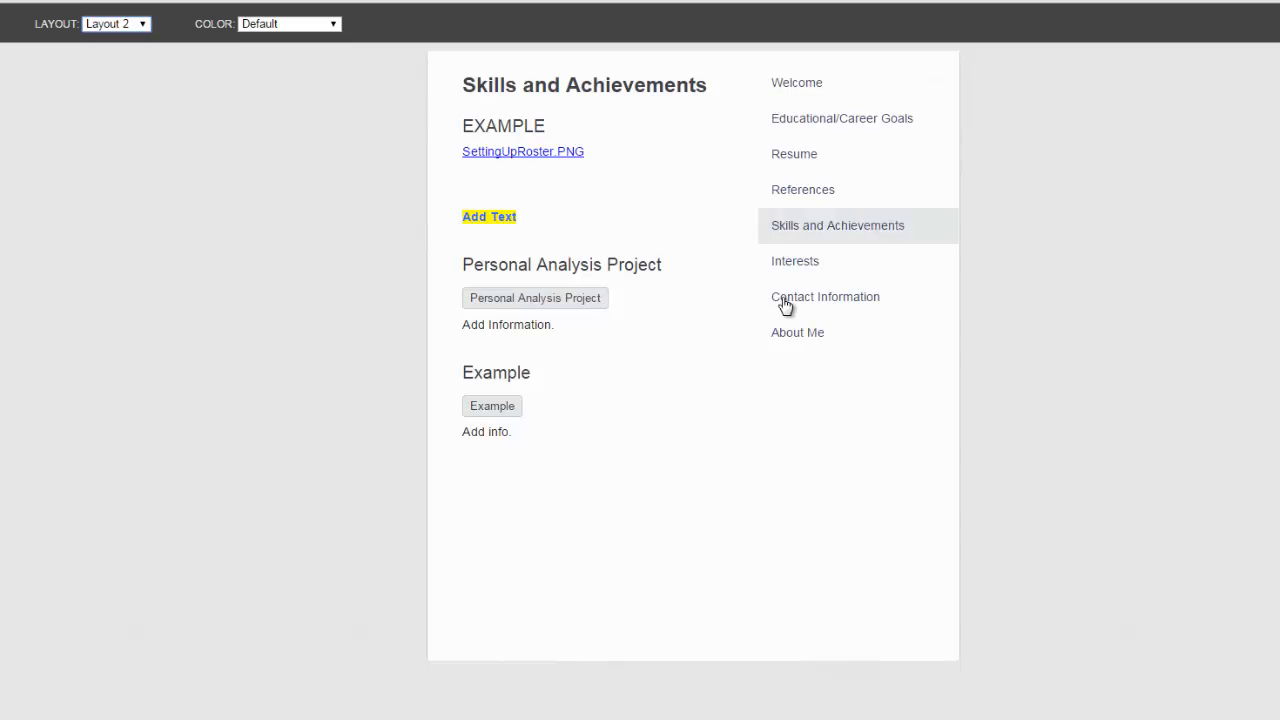
{"action": "left_click", "coordinate": [138, 25]}
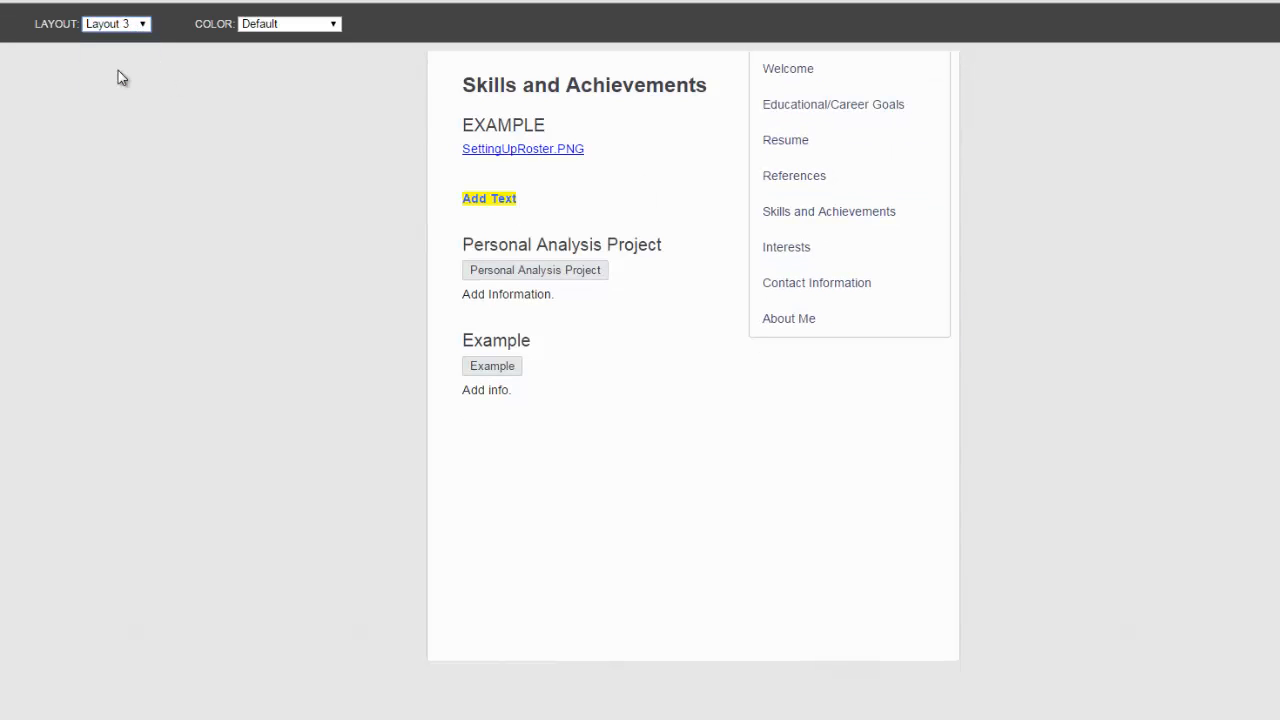
{"action": "left_click", "coordinate": [141, 24]}
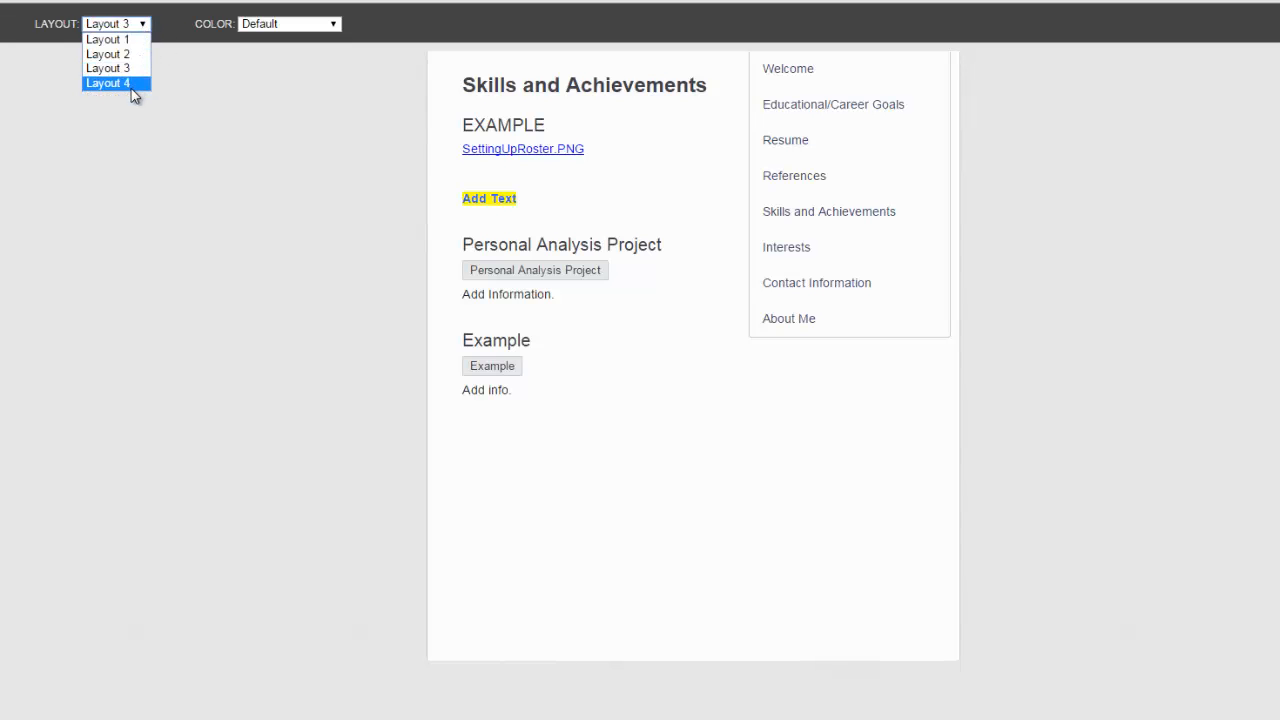
{"action": "left_click", "coordinate": [131, 84]}
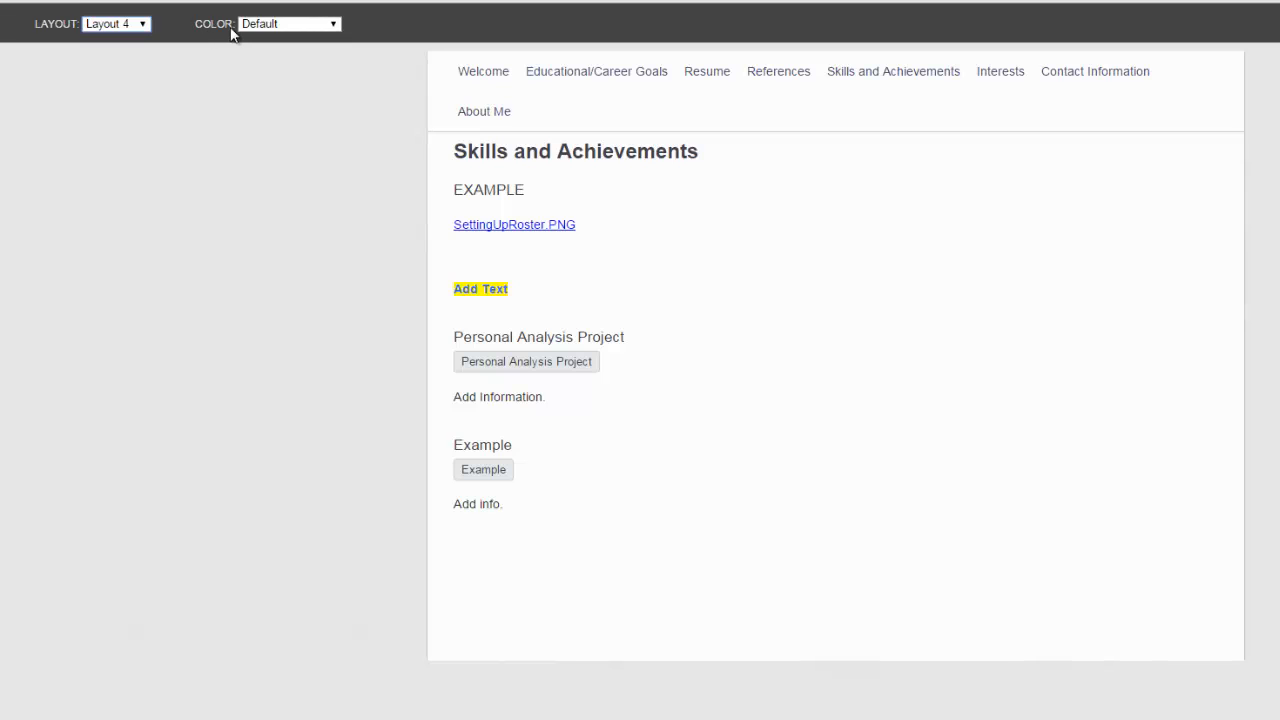
Try the Fuschia, Ocean and Digital Learning color themes on the portfolio.
{"action": "left_click", "coordinate": [334, 23]}
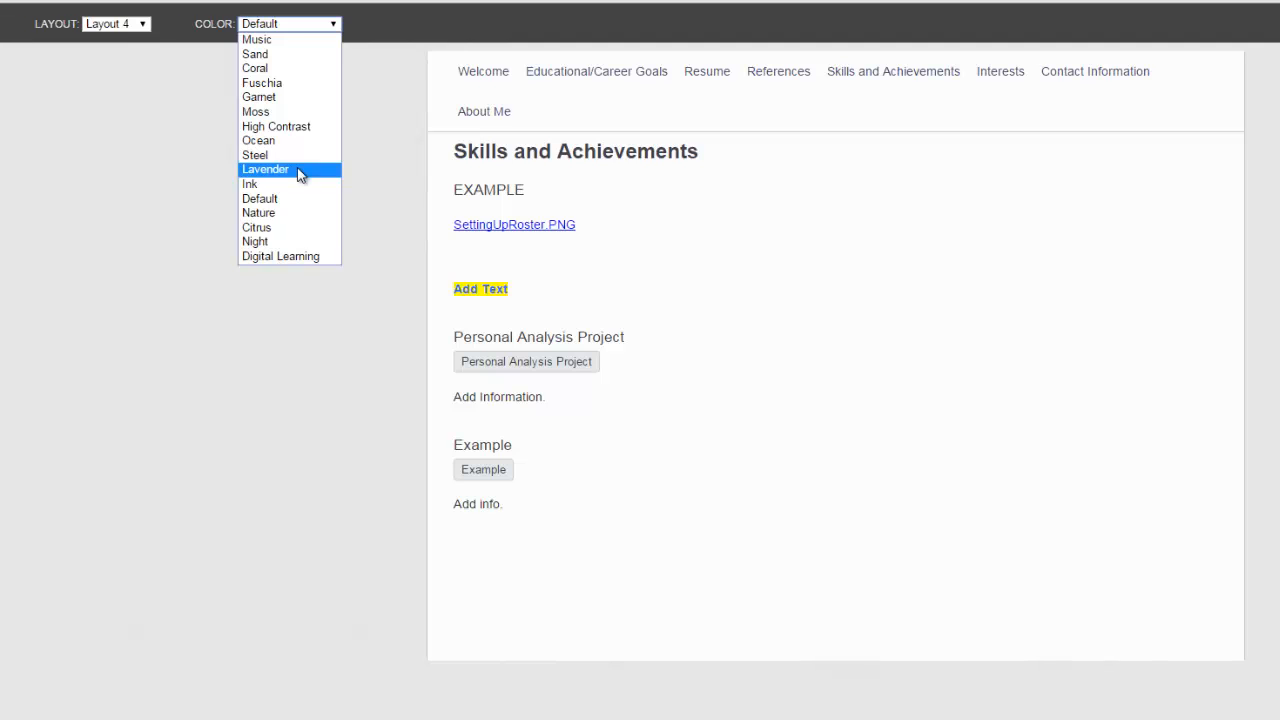
{"action": "left_click", "coordinate": [286, 84]}
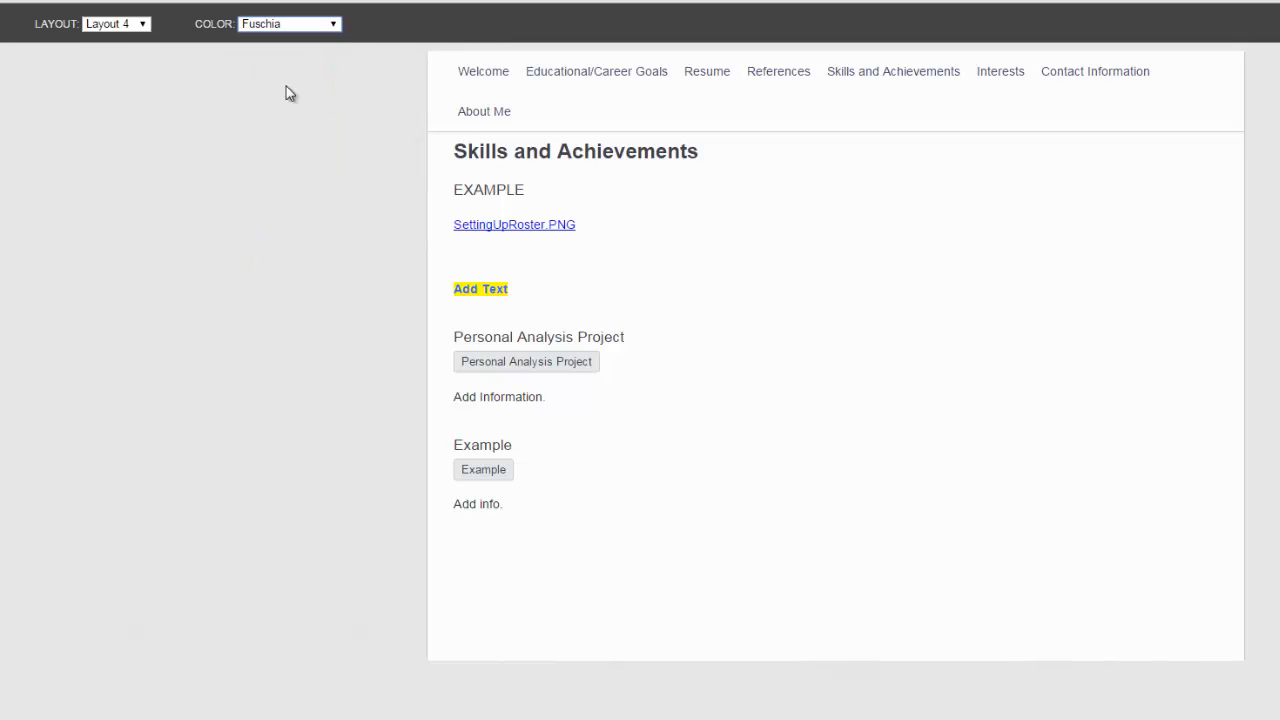
{"action": "left_click", "coordinate": [327, 24]}
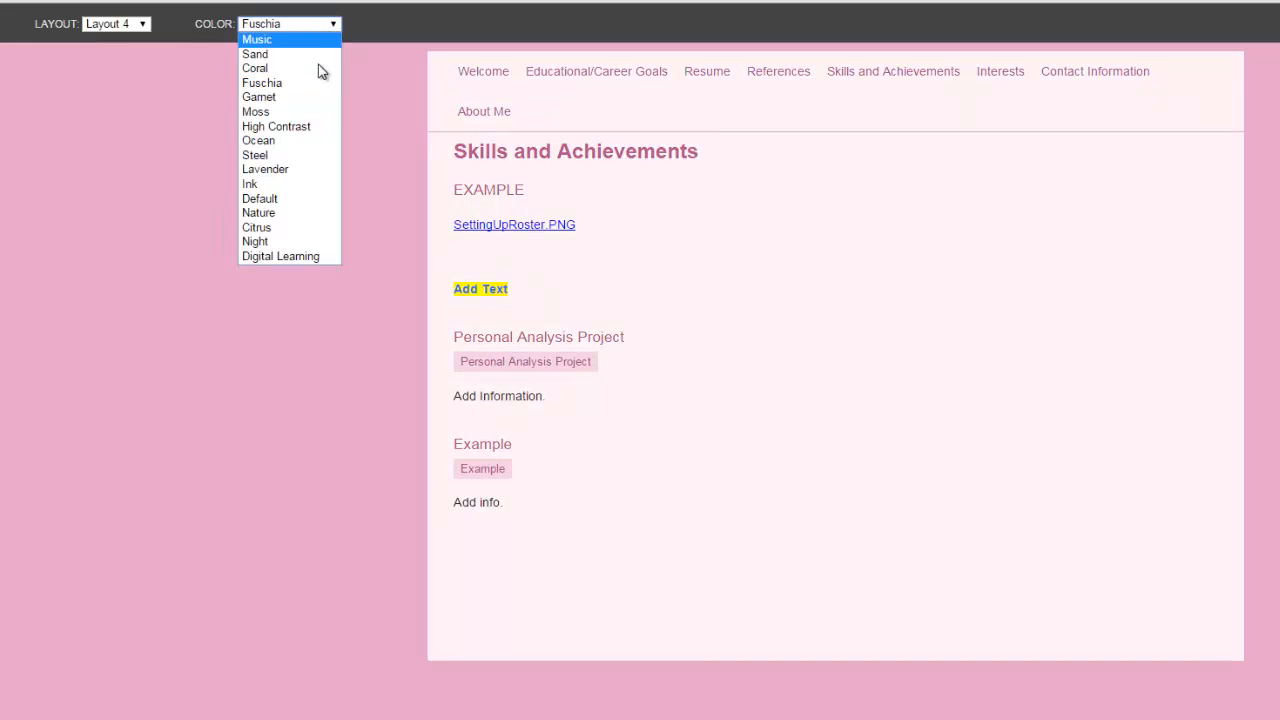
{"action": "left_click", "coordinate": [306, 140]}
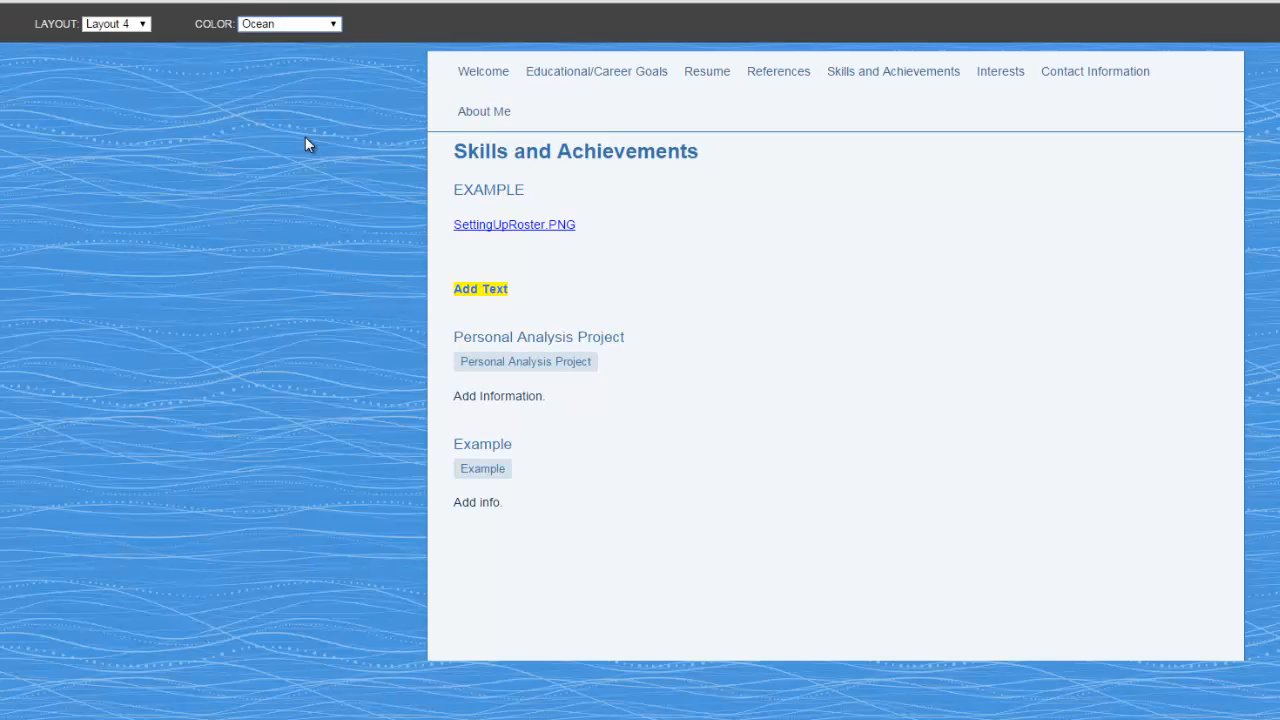
{"action": "left_click", "coordinate": [315, 25]}
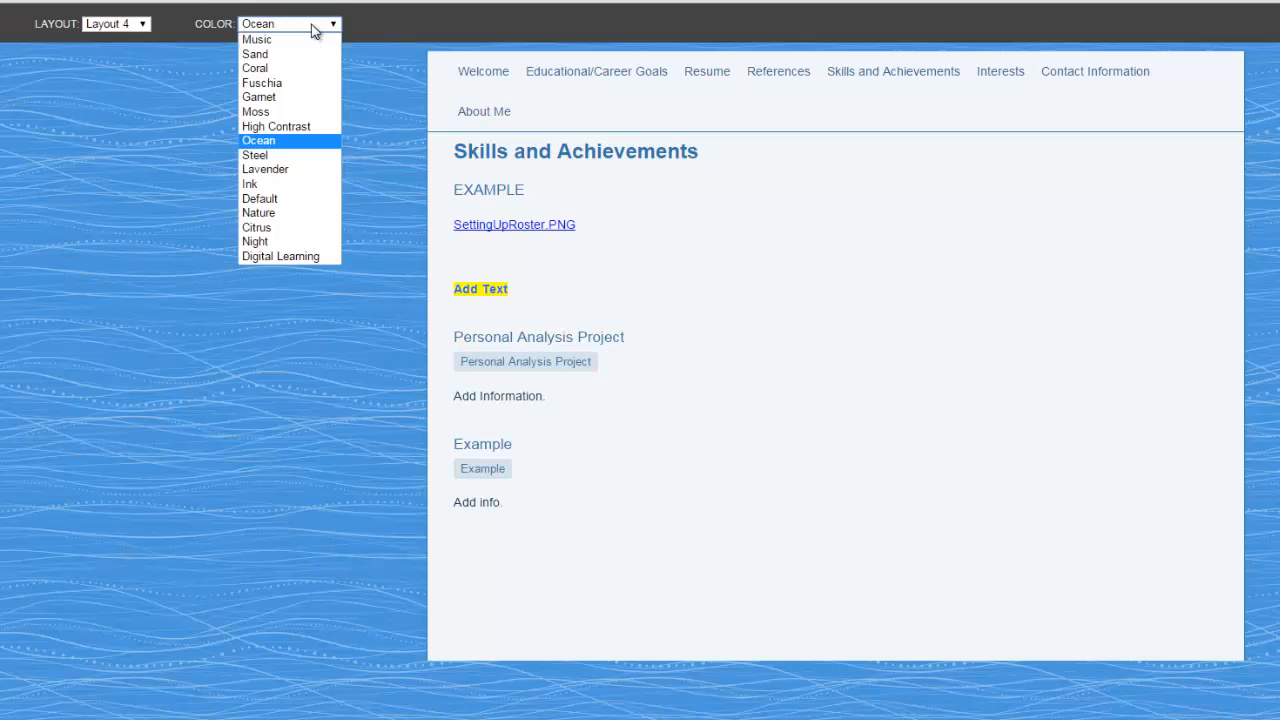
{"action": "left_click", "coordinate": [295, 256]}
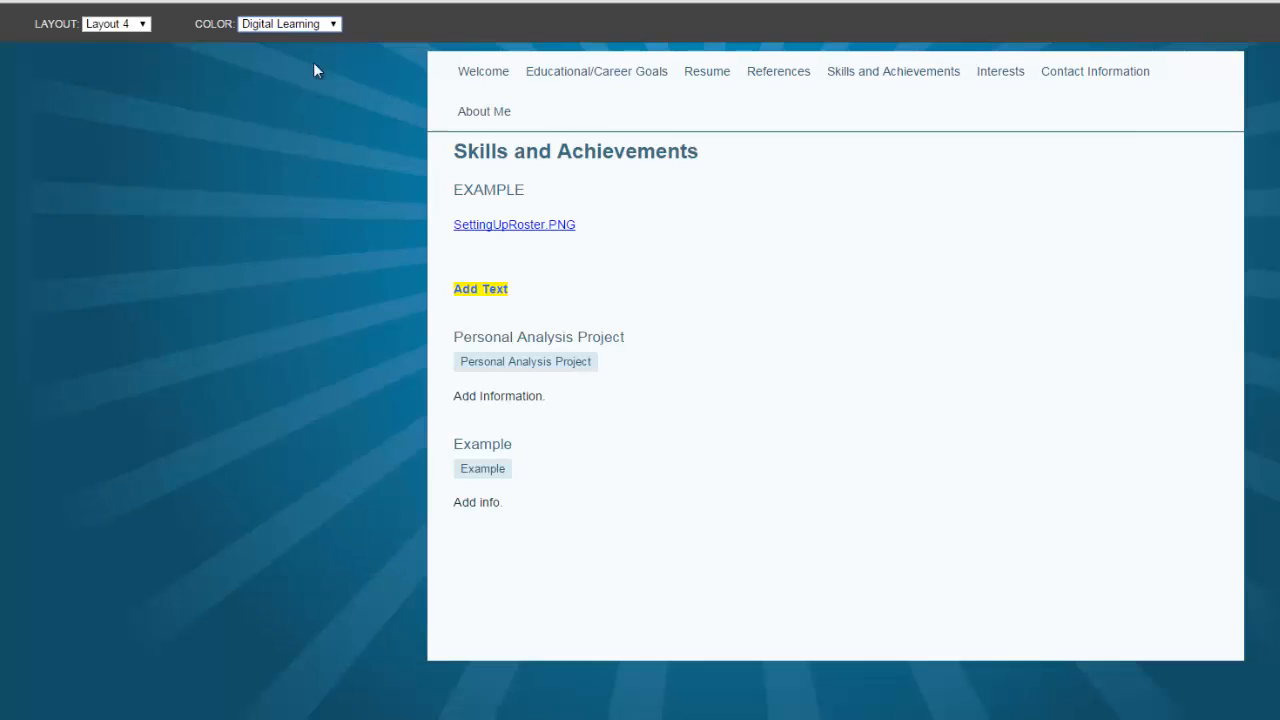
Set the portfolio's color theme to Nature and save the customized style.
{"action": "left_click", "coordinate": [313, 25]}
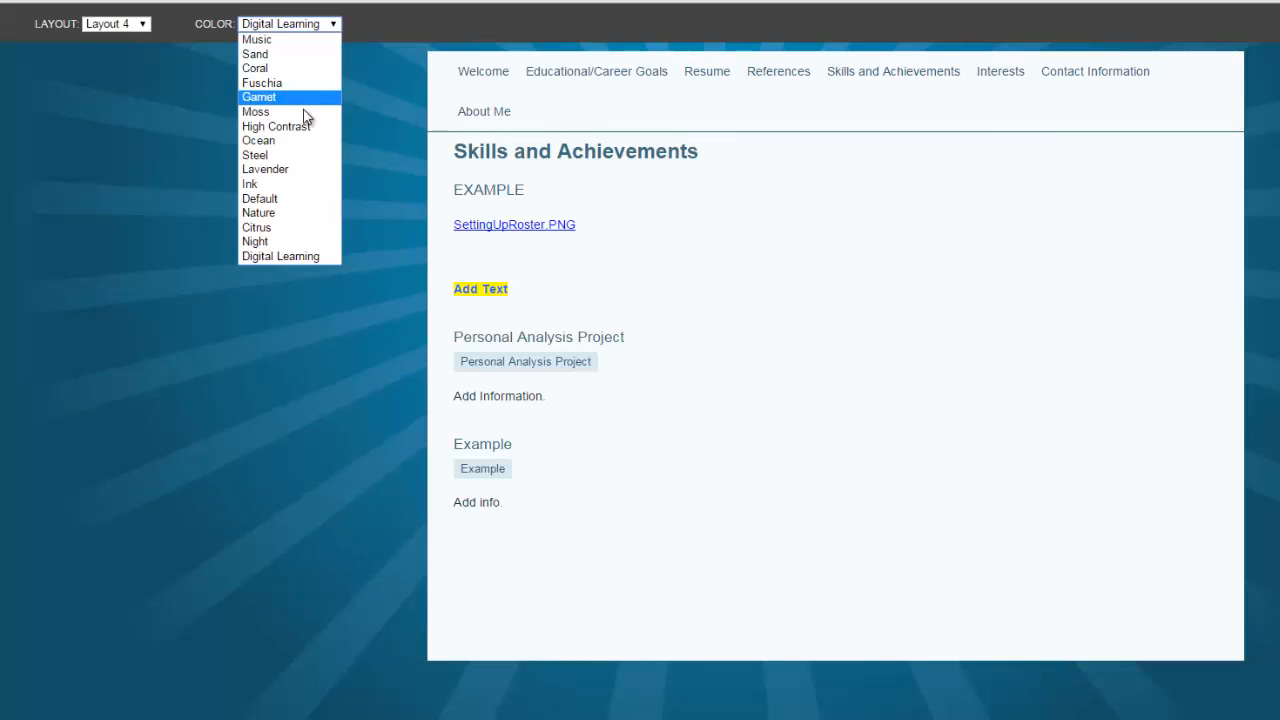
{"action": "left_click", "coordinate": [295, 213]}
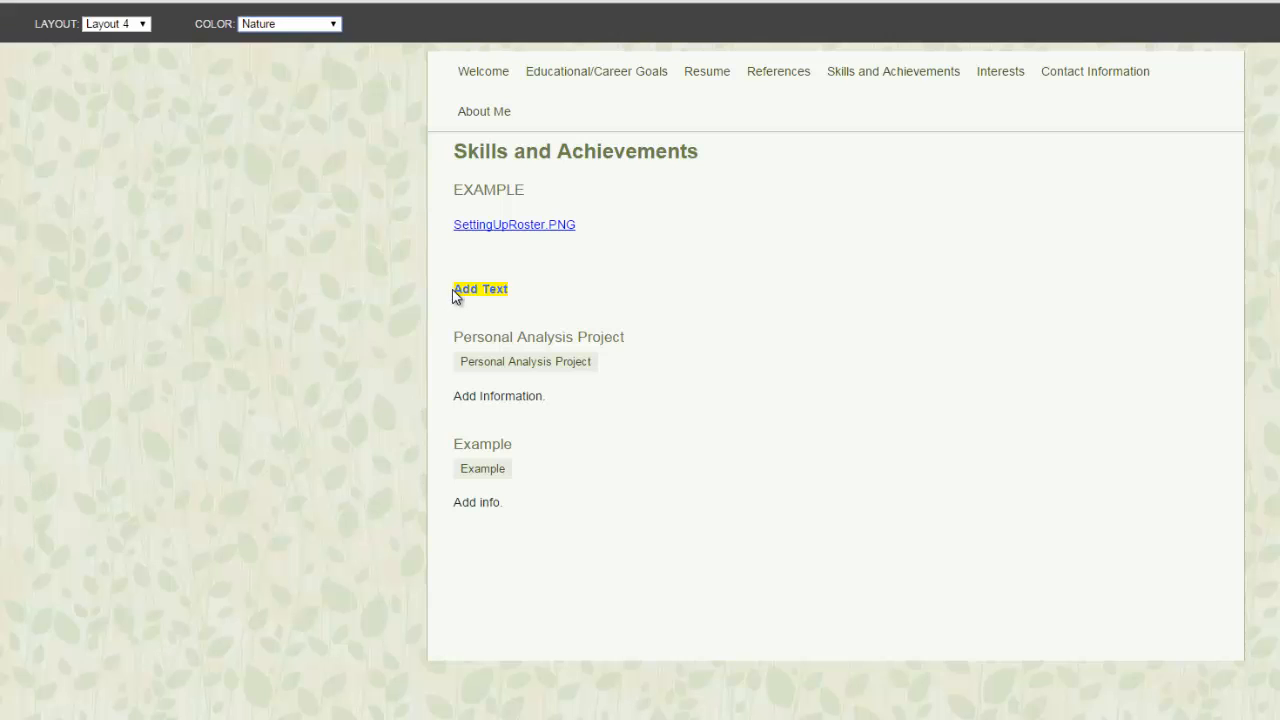
{"action": "left_click_drag", "start_coordinate": [453, 292], "coordinate": [520, 293]}
{"action": "left_click", "coordinate": [520, 293]}
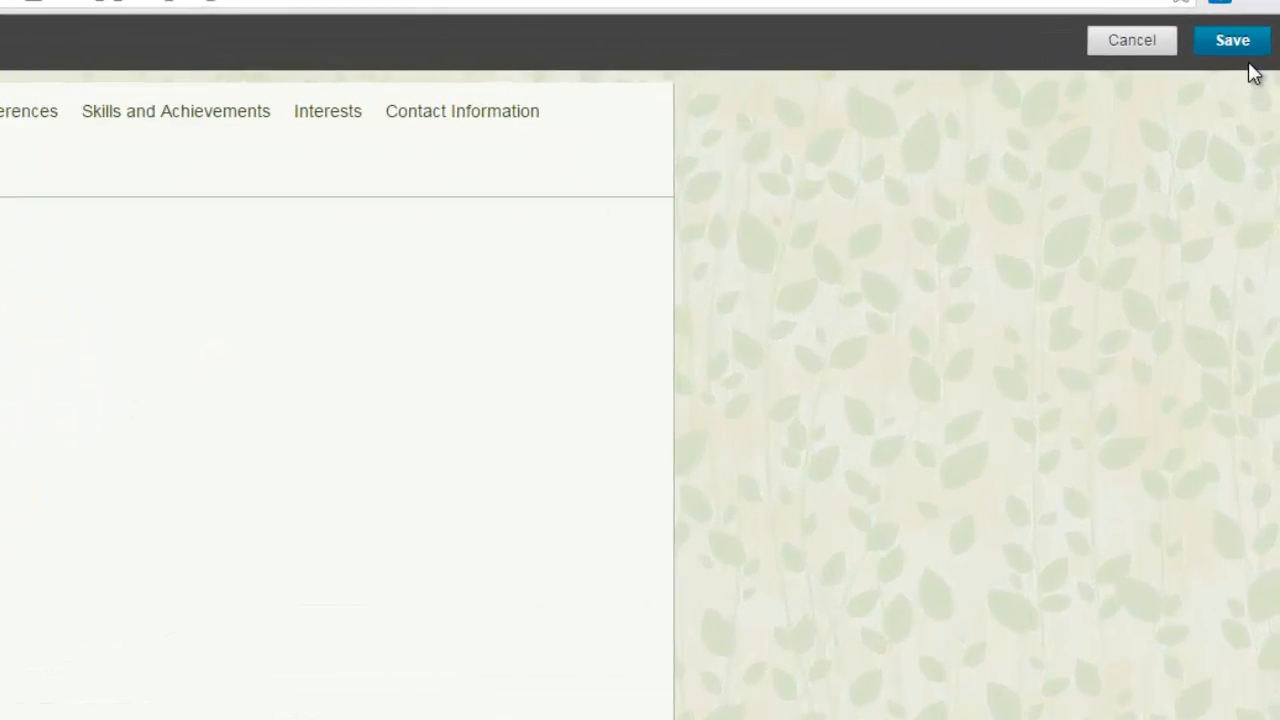
{"action": "left_click", "coordinate": [1255, 56]}
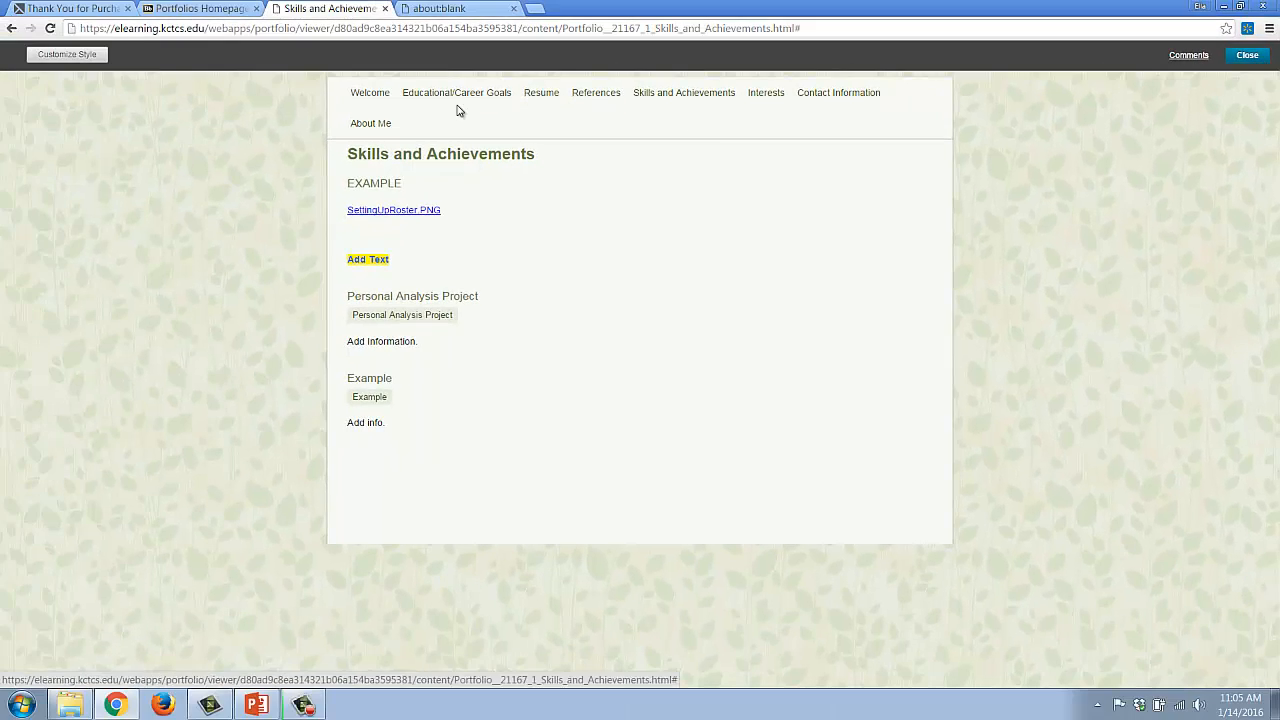
Close the portfolio preview, return to the Portfolios Homepage and finish editing the portfolio.
{"action": "left_click", "coordinate": [386, 9]}
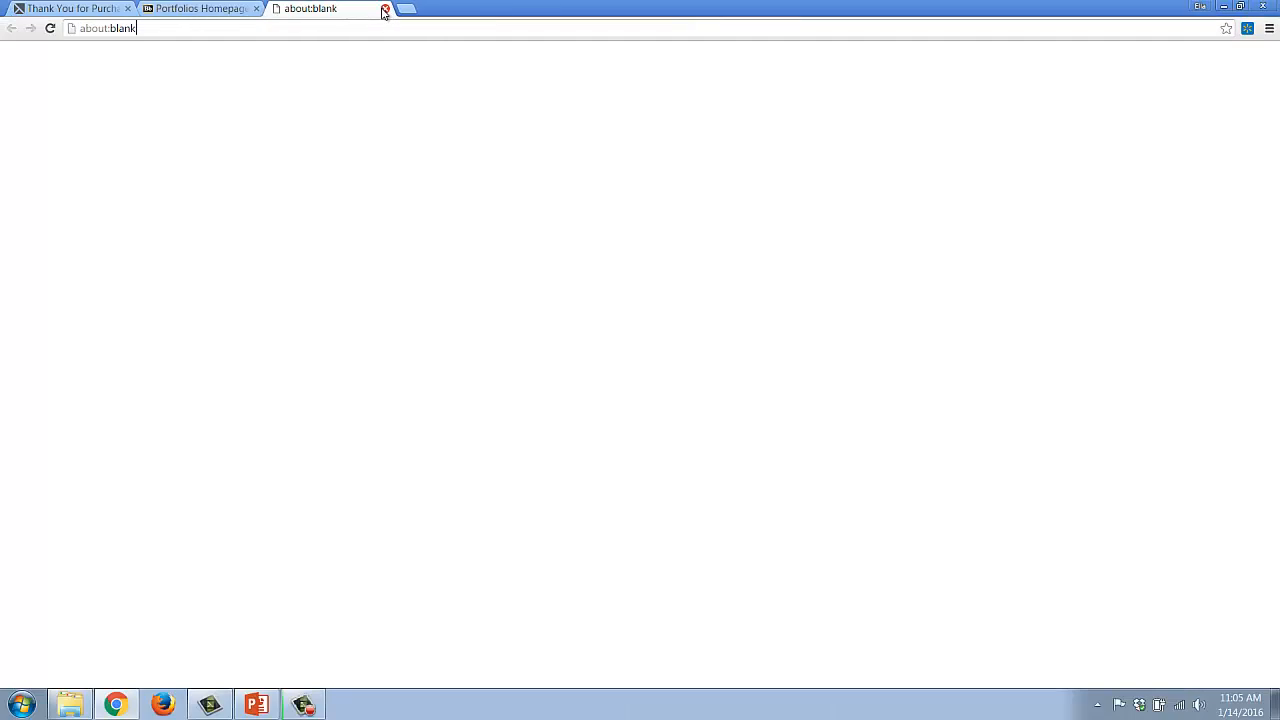
{"action": "left_click", "coordinate": [223, 10]}
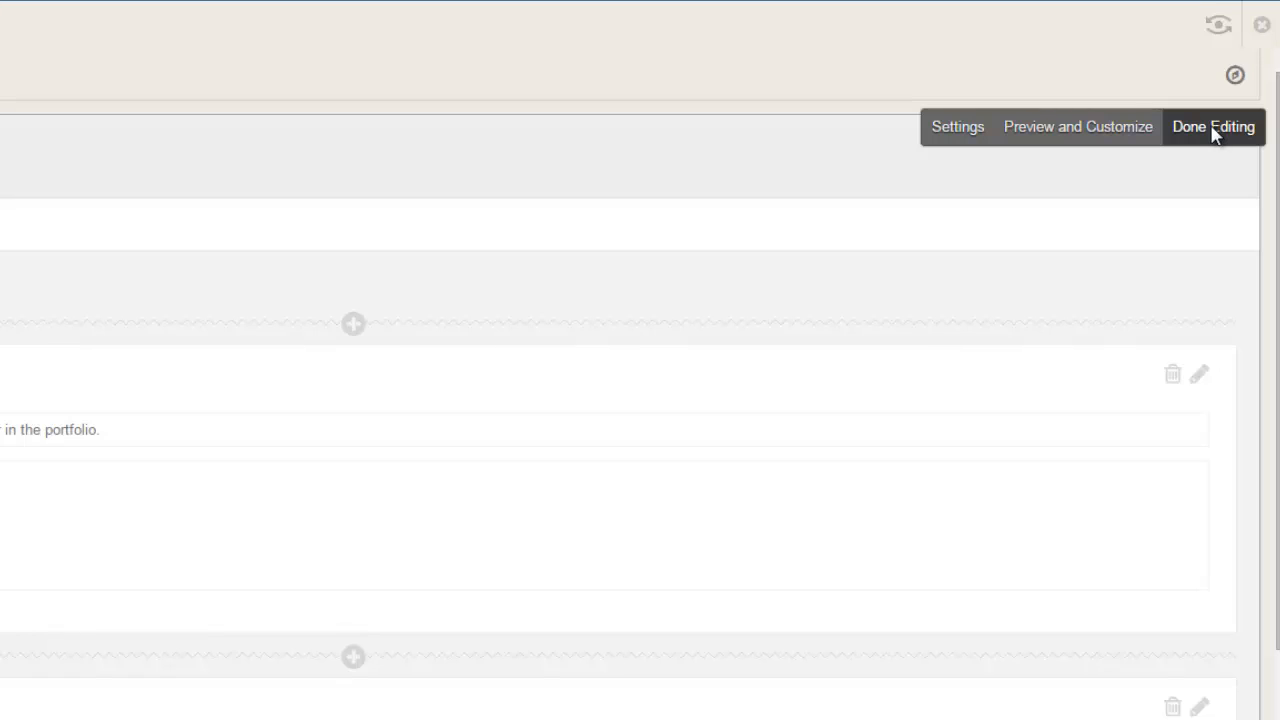
{"action": "left_click", "coordinate": [1215, 133]}
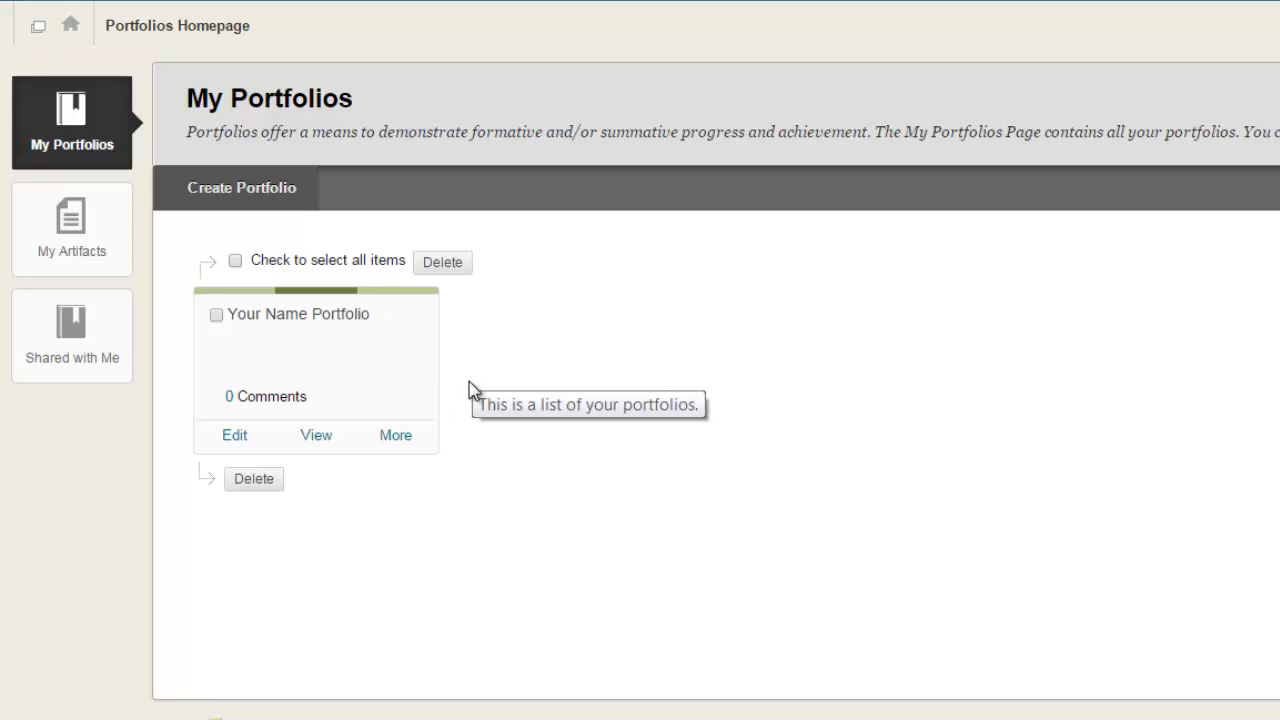
Share a snapshot of Your Name Portfolio with Users.
{"action": "left_click", "coordinate": [396, 440]}
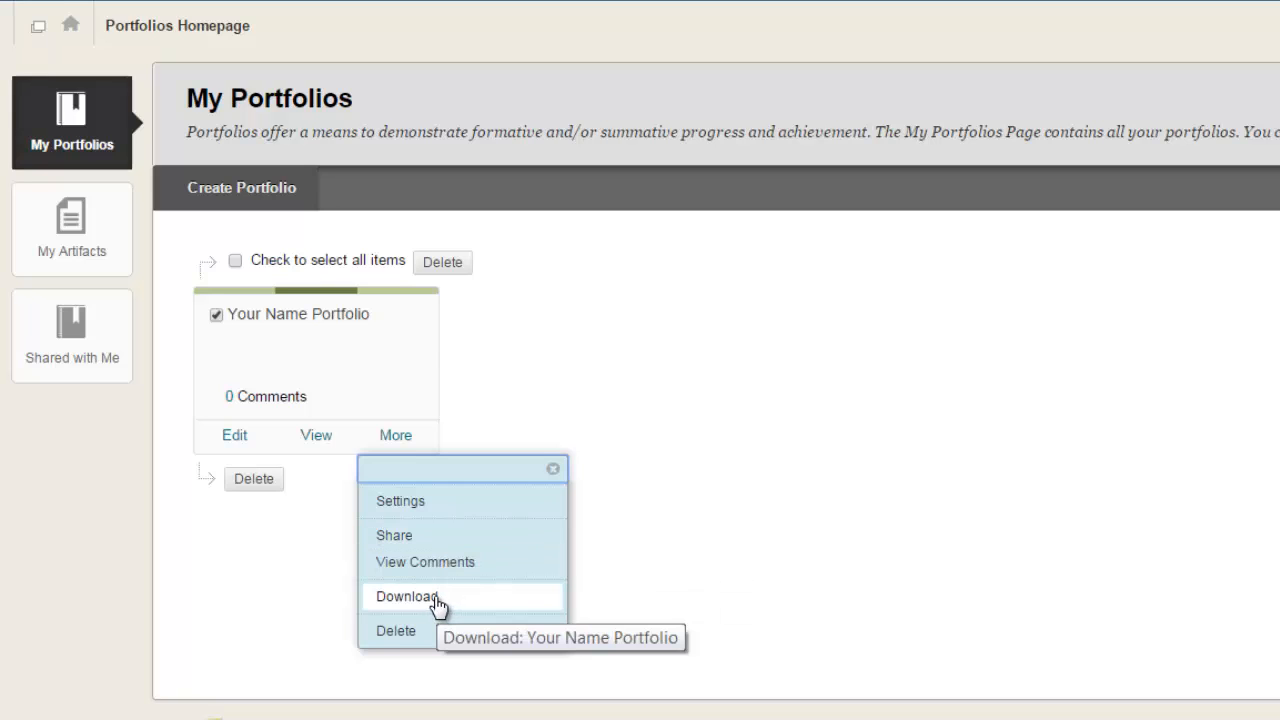
{"action": "left_click", "coordinate": [392, 537]}
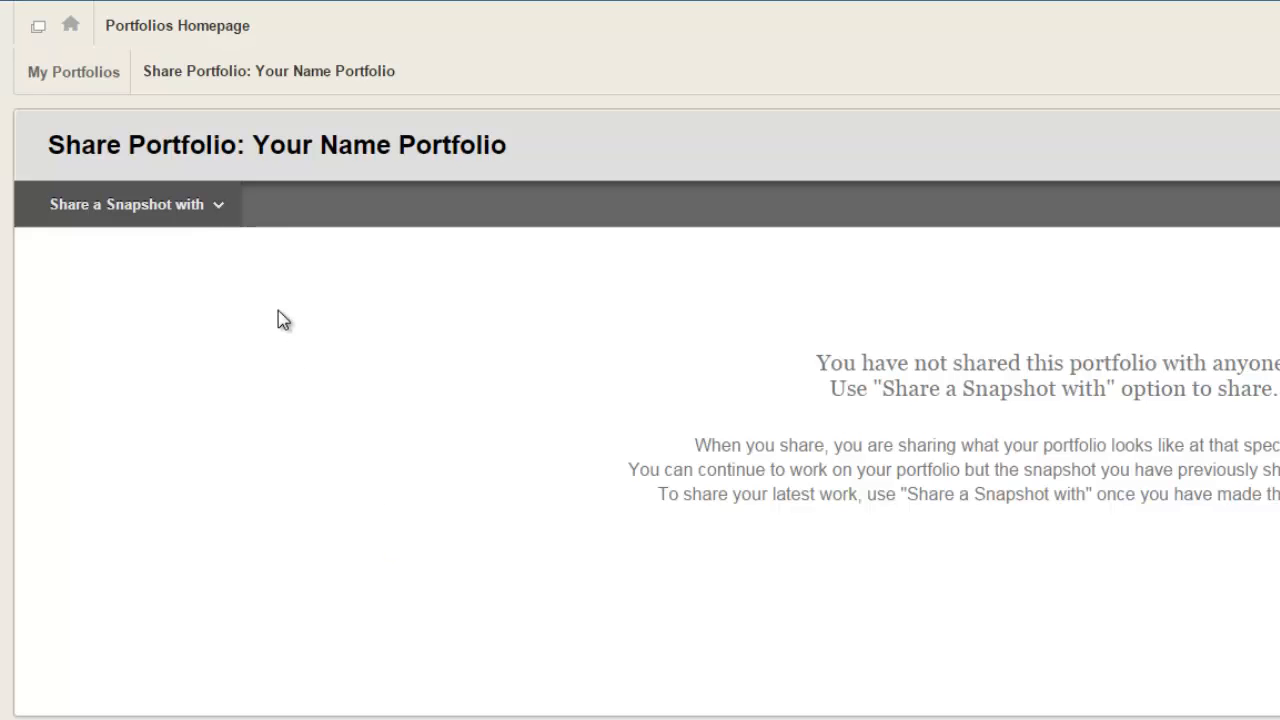
{"action": "left_click", "coordinate": [216, 208]}
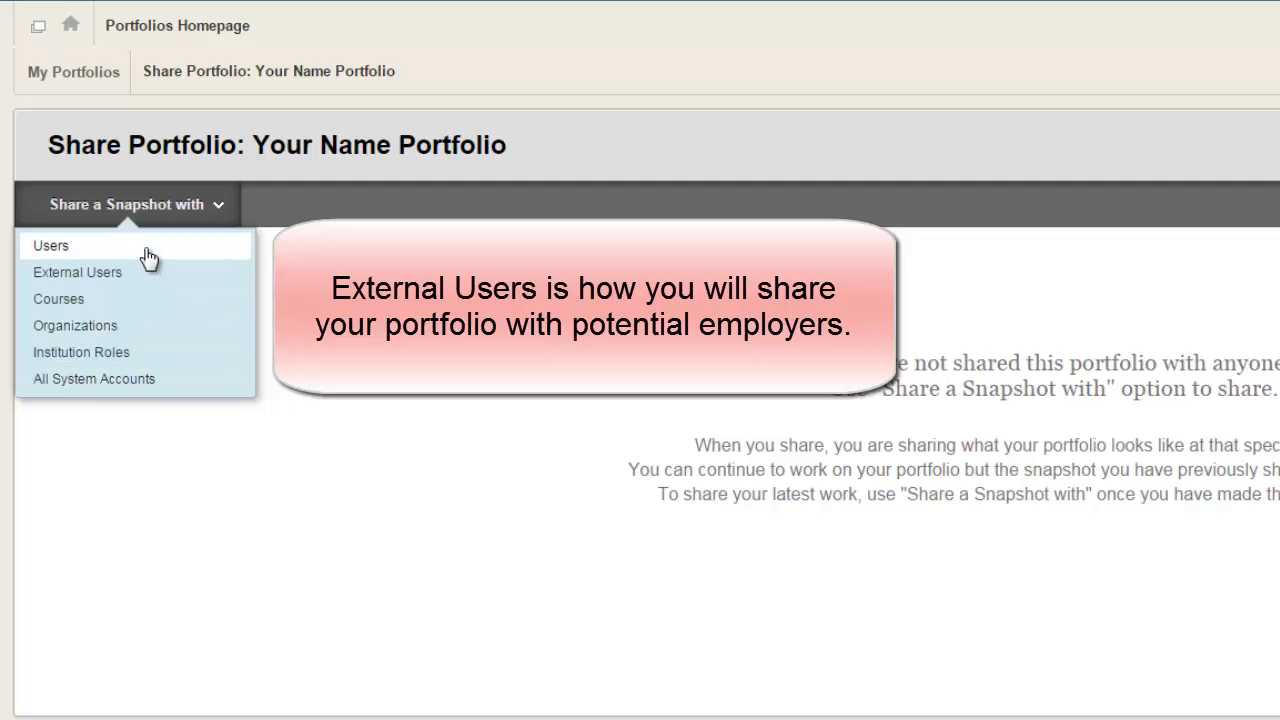
{"action": "left_click", "coordinate": [75, 246]}
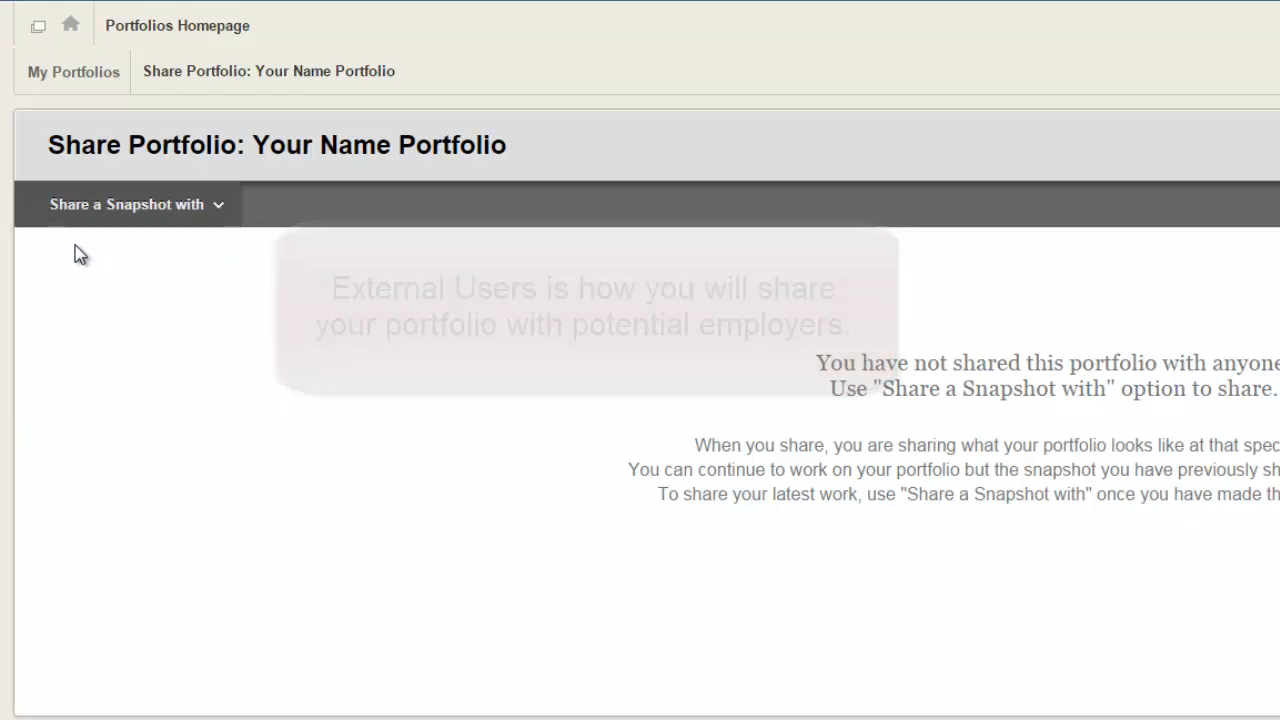
{"action": "left_click", "coordinate": [361, 356]}
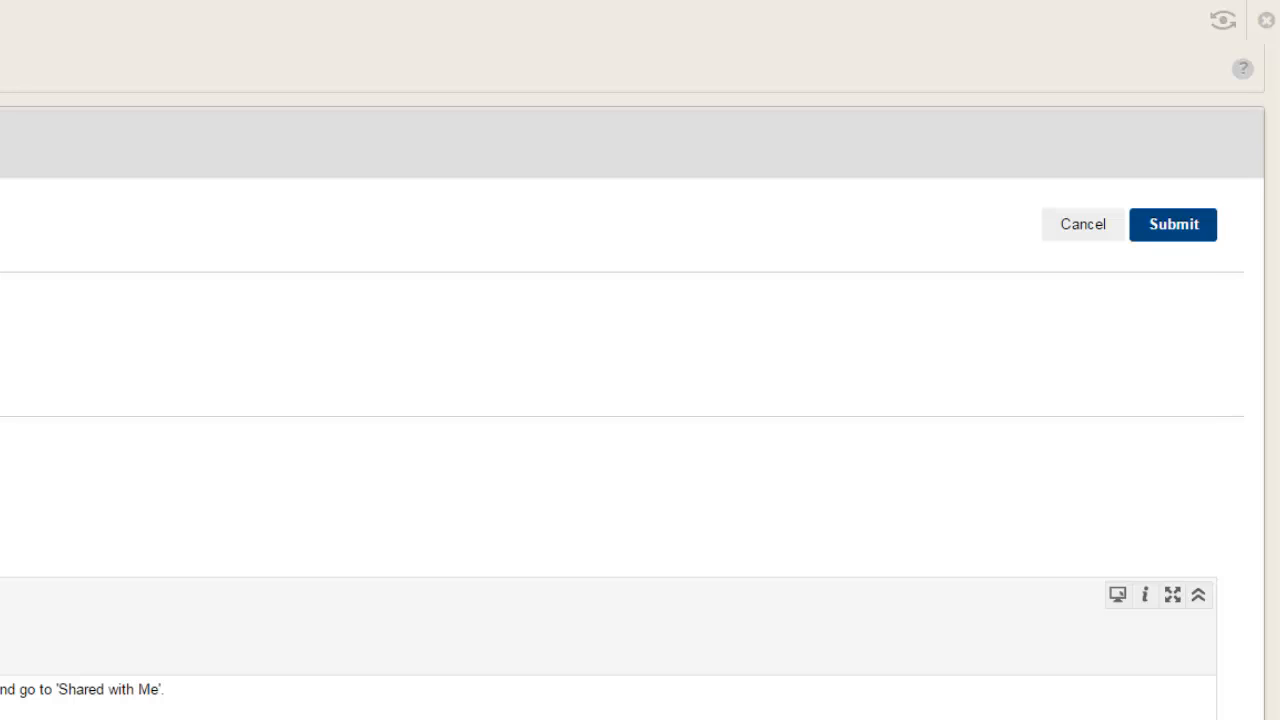
{"action": "scroll", "coordinate": [633, 370], "scroll_direction": "down", "scroll_amount": 2}
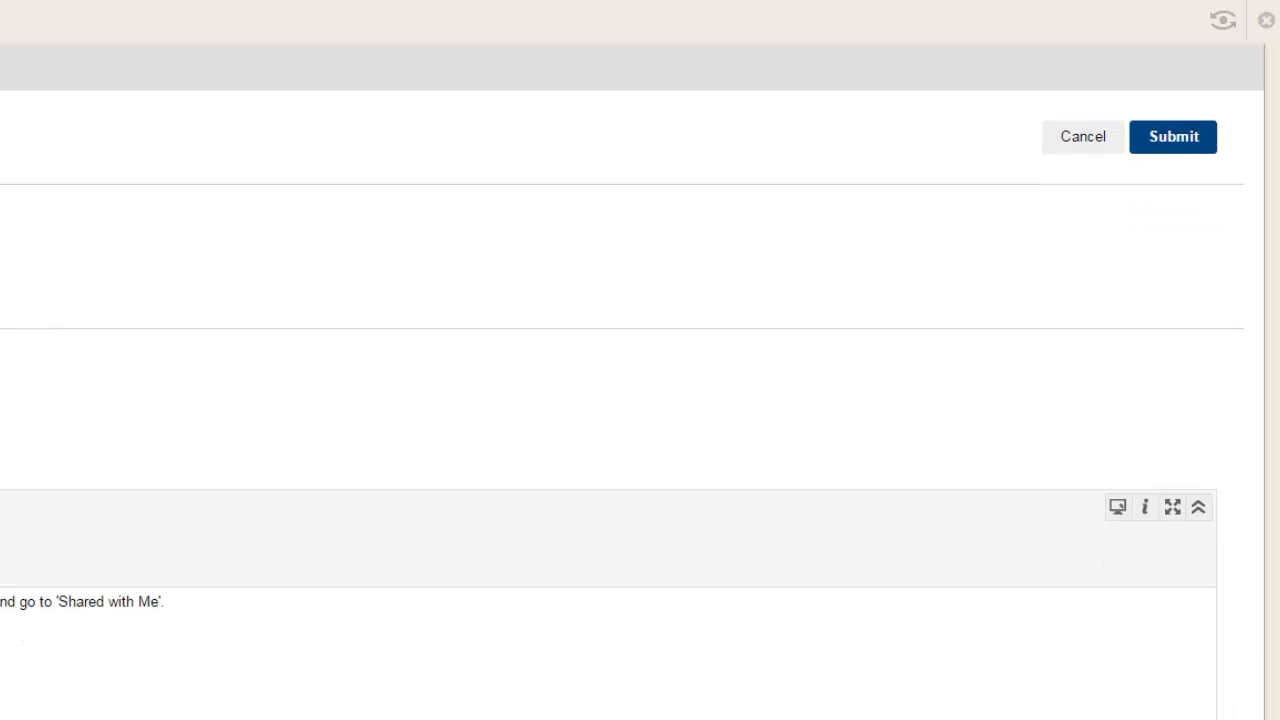